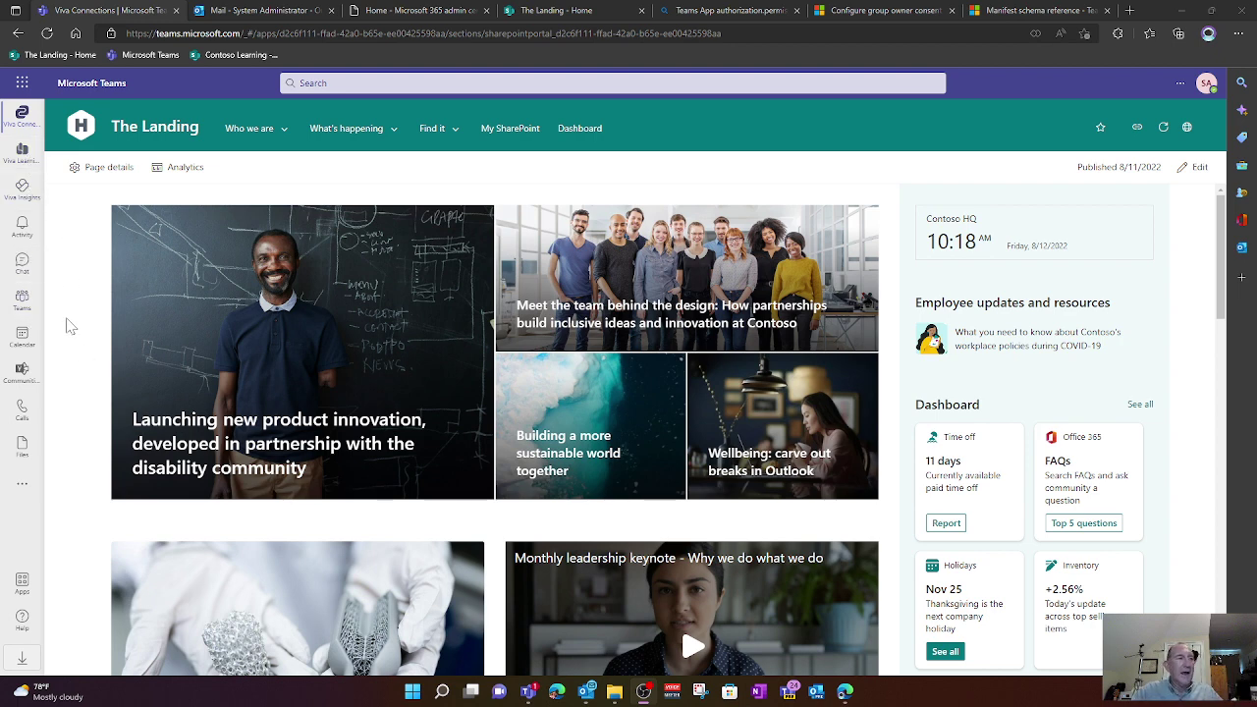
- Open the Developer Portal app and go to its list of apps
{"action": "left_click", "coordinate": [24, 489]}
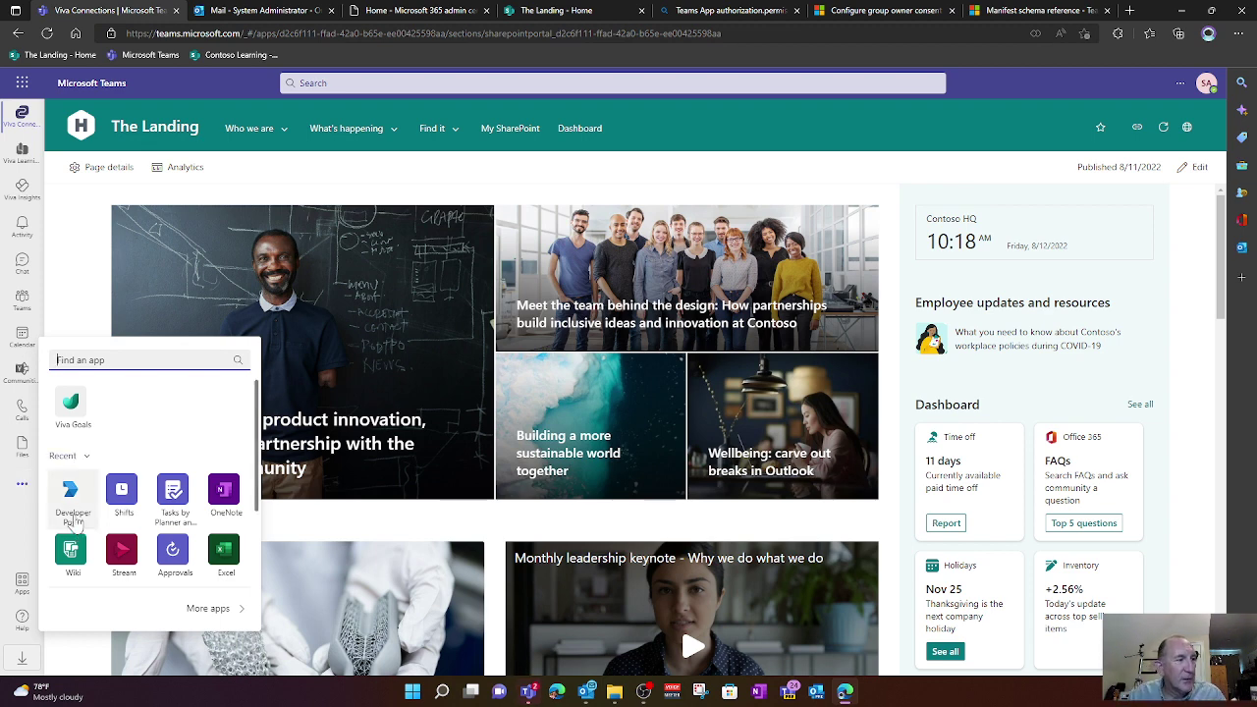
{"action": "left_click", "coordinate": [71, 491]}
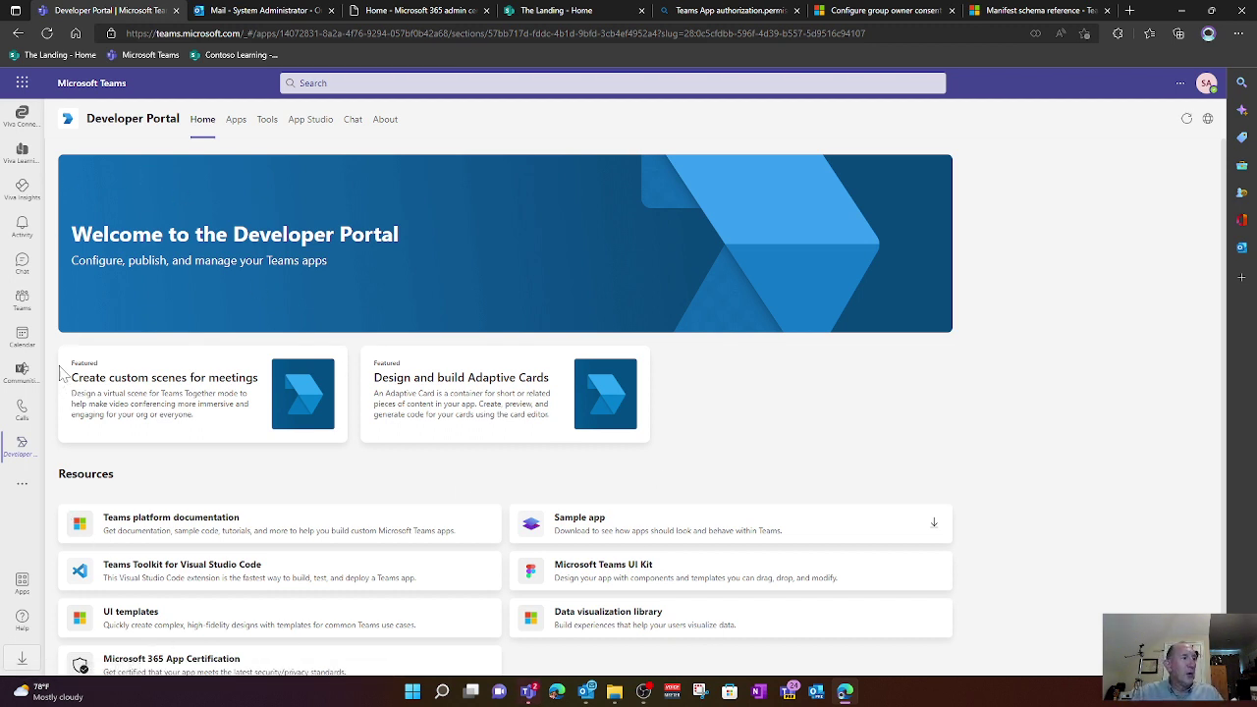
{"action": "left_click", "coordinate": [235, 121]}
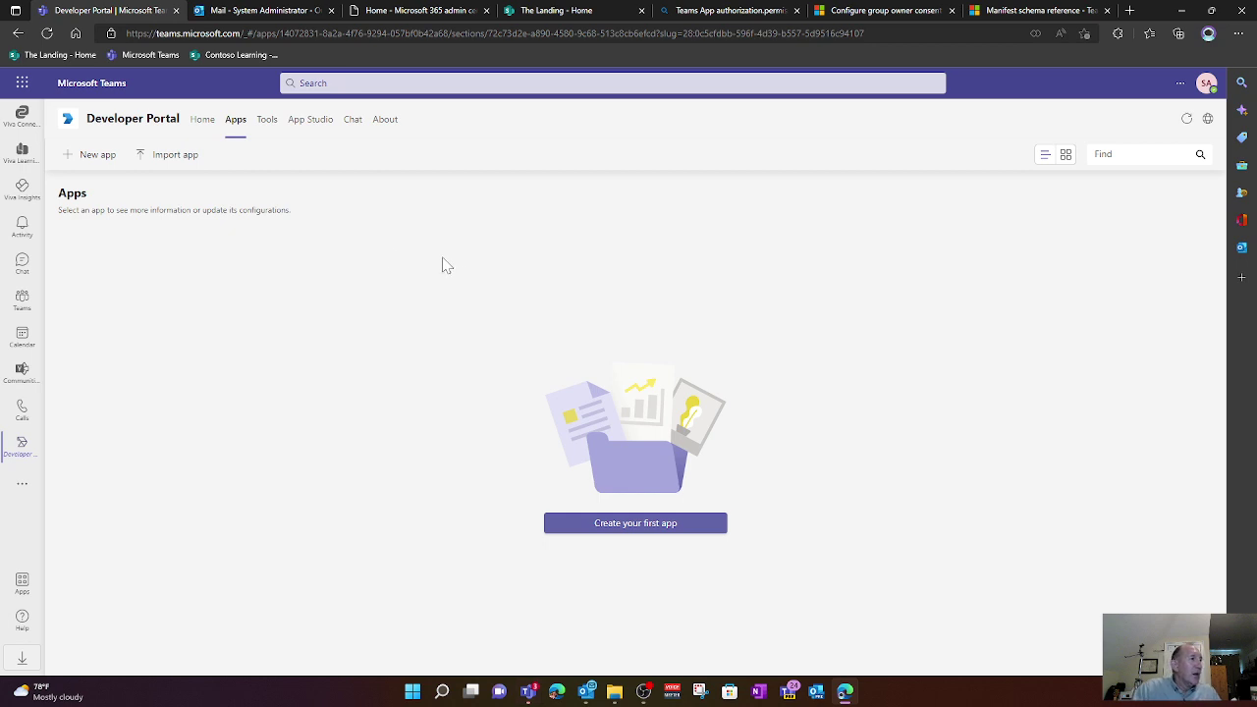
- Try to add a new app named Outlook
{"action": "left_click", "coordinate": [97, 156]}
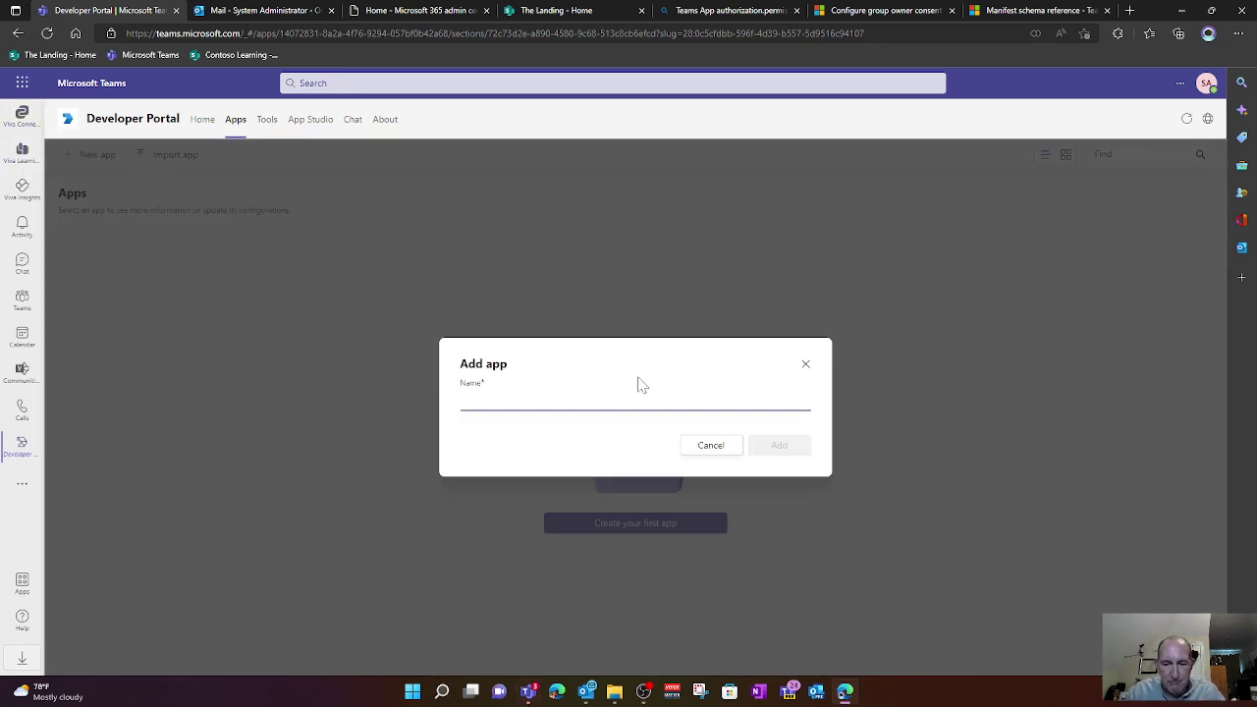
{"action": "type", "text": "Outlo"}
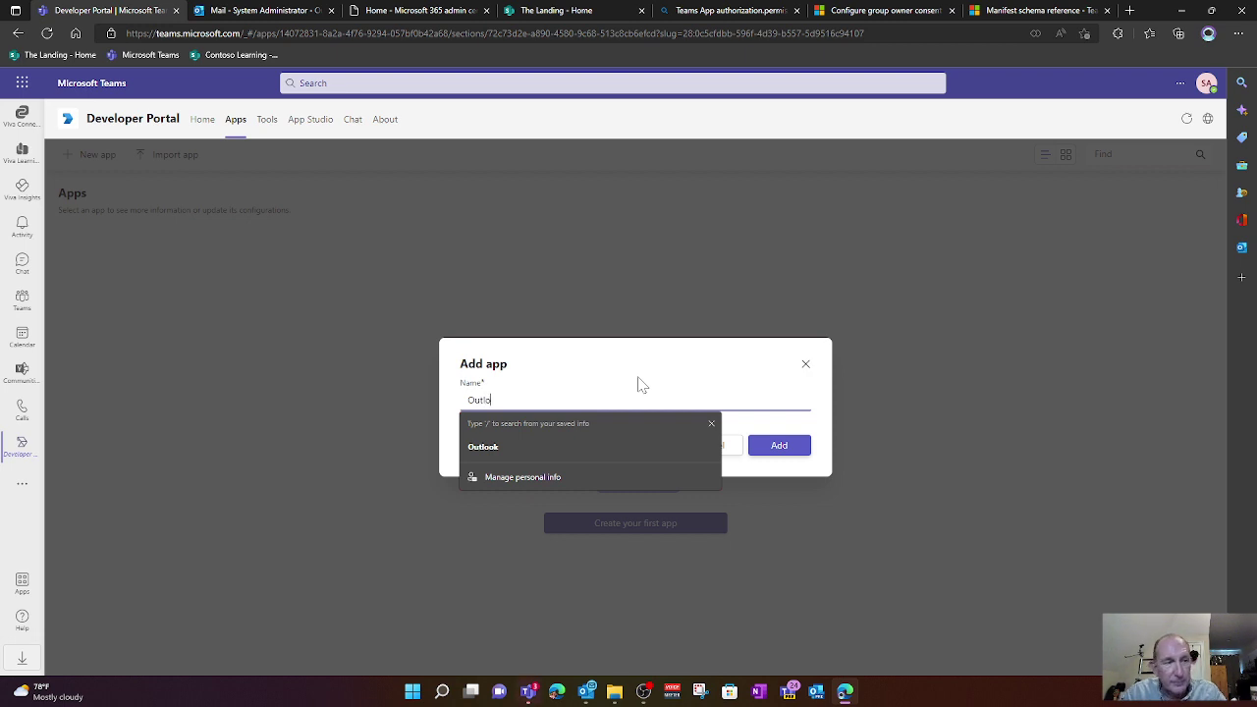
{"action": "type", "text": "ok"}
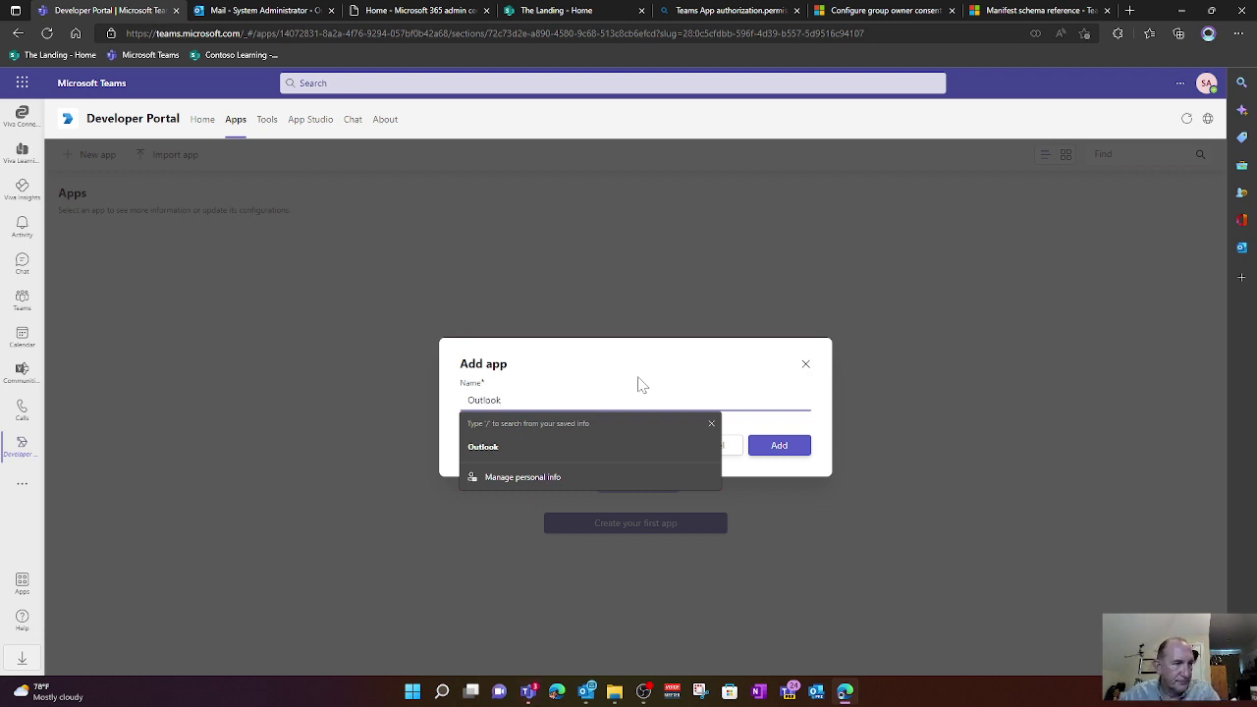
{"action": "left_click", "coordinate": [773, 447]}
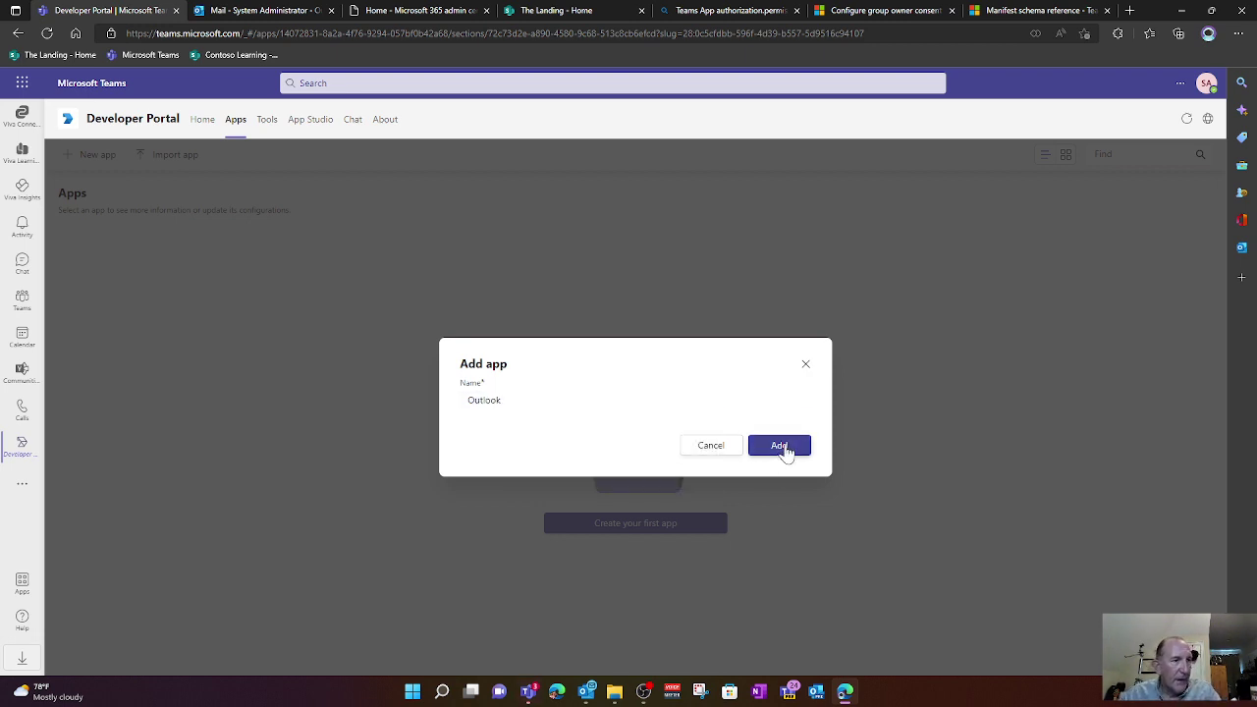
{"action": "left_click", "coordinate": [786, 450]}
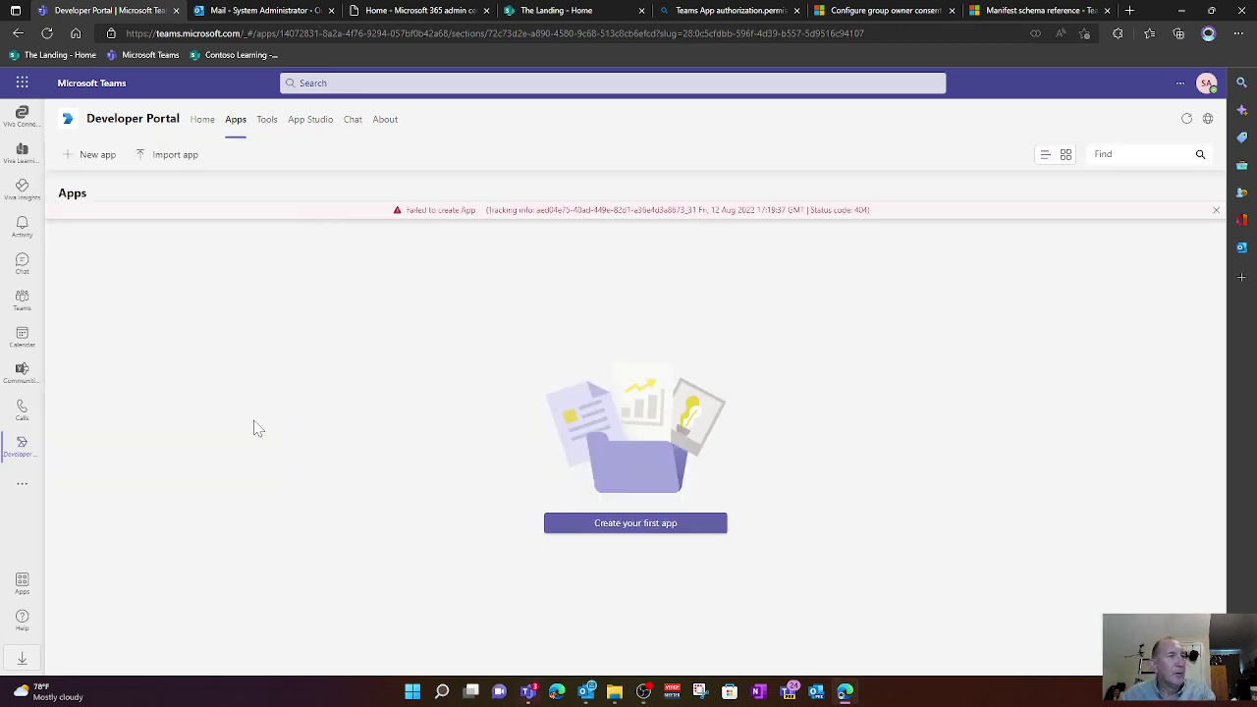
- Create a new app named Mail
{"action": "left_click", "coordinate": [635, 527]}
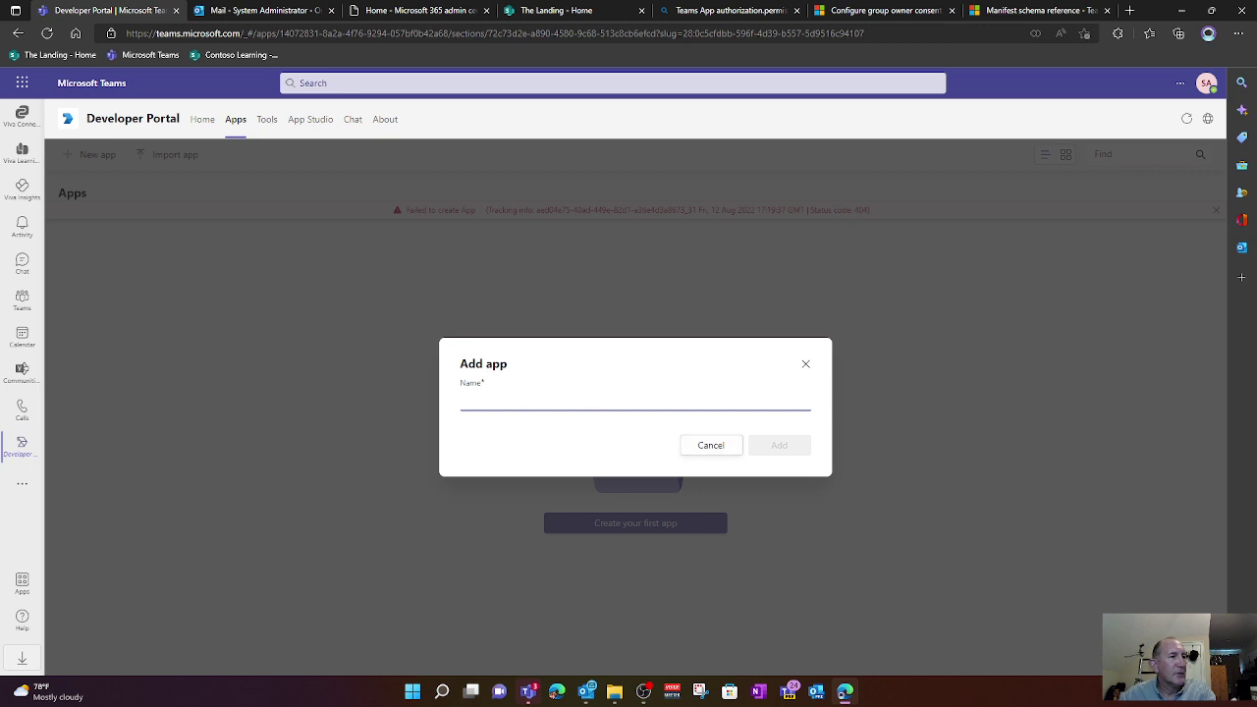
{"action": "type", "text": "Mail"}
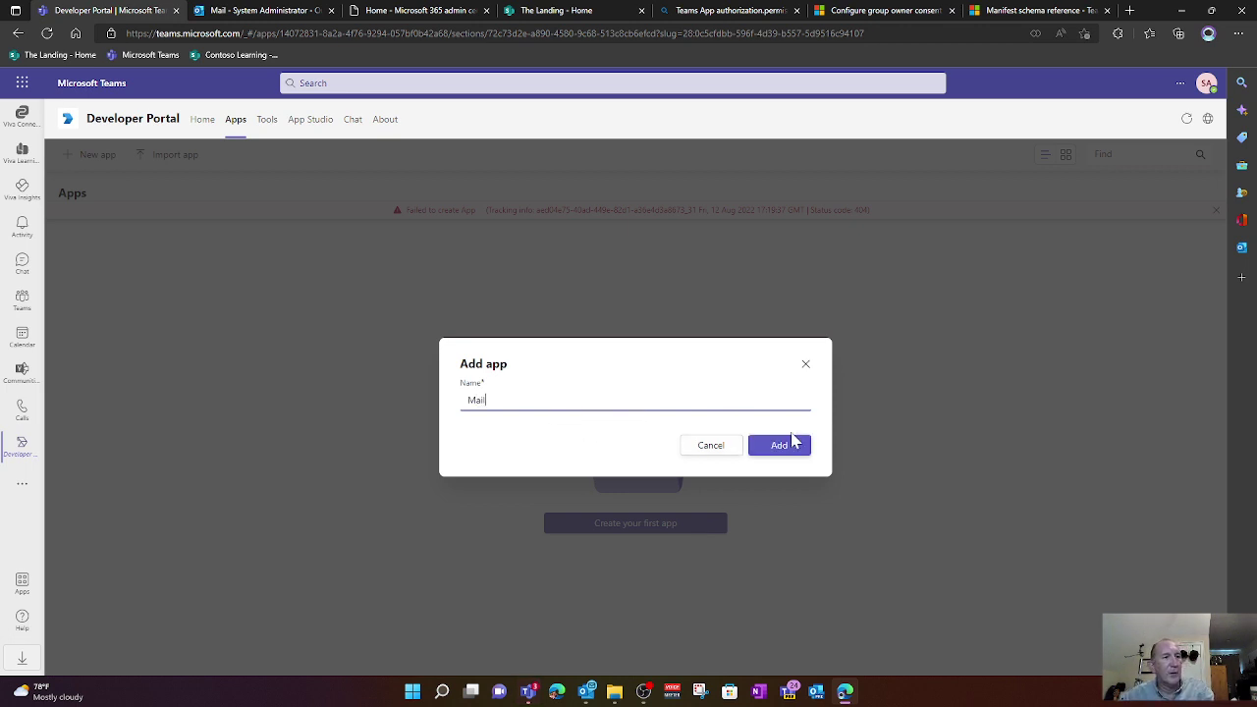
{"action": "left_click", "coordinate": [792, 442]}
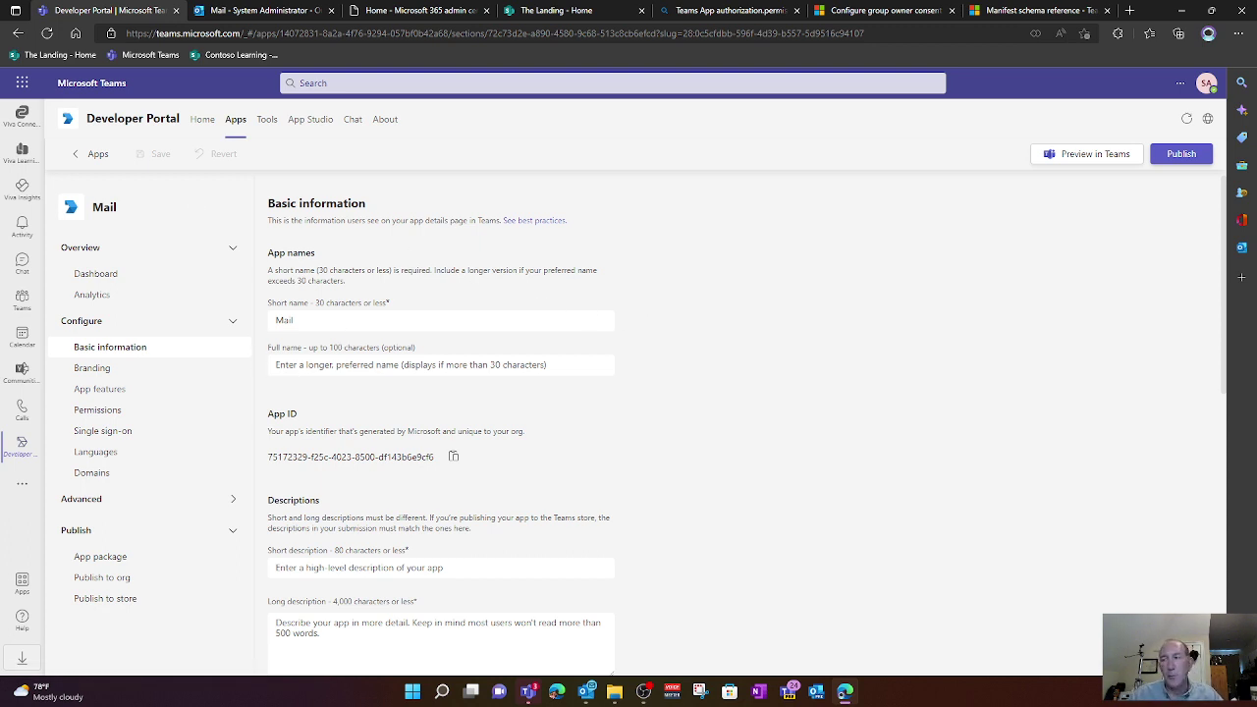
- Set the Mail app's full name to Outlook Web Access
{"action": "left_click", "coordinate": [280, 321]}
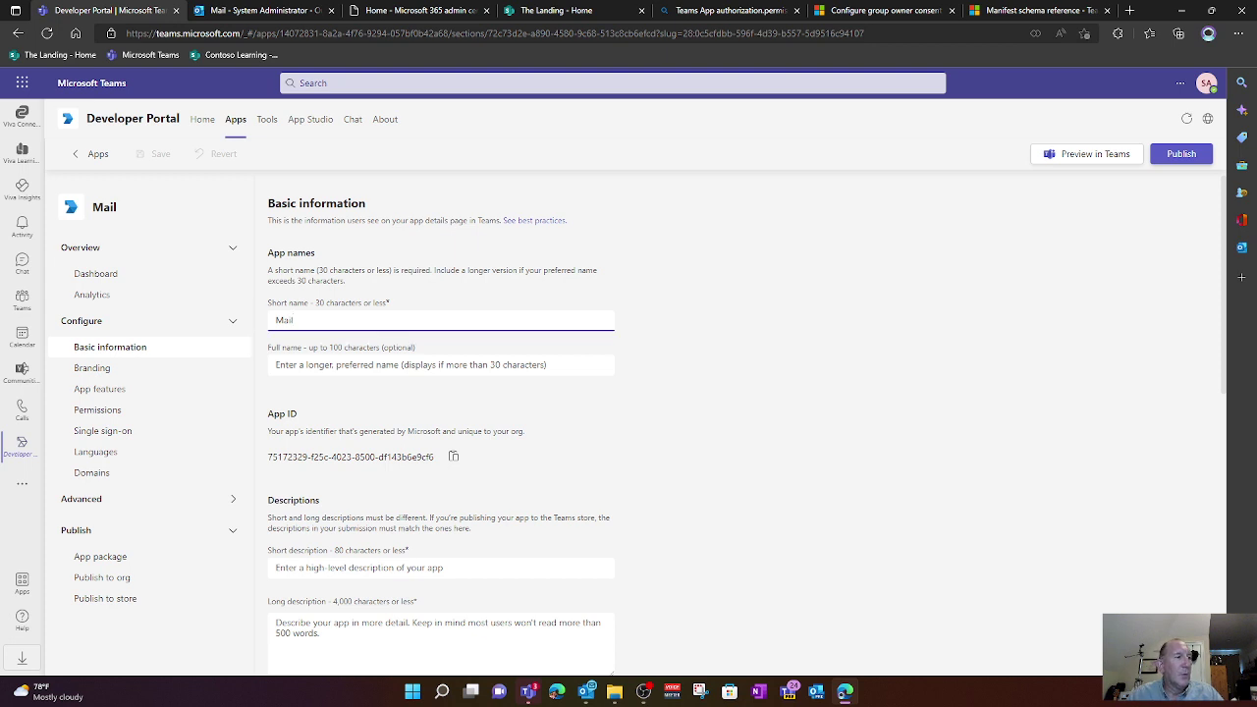
{"action": "key", "text": "Tab"}
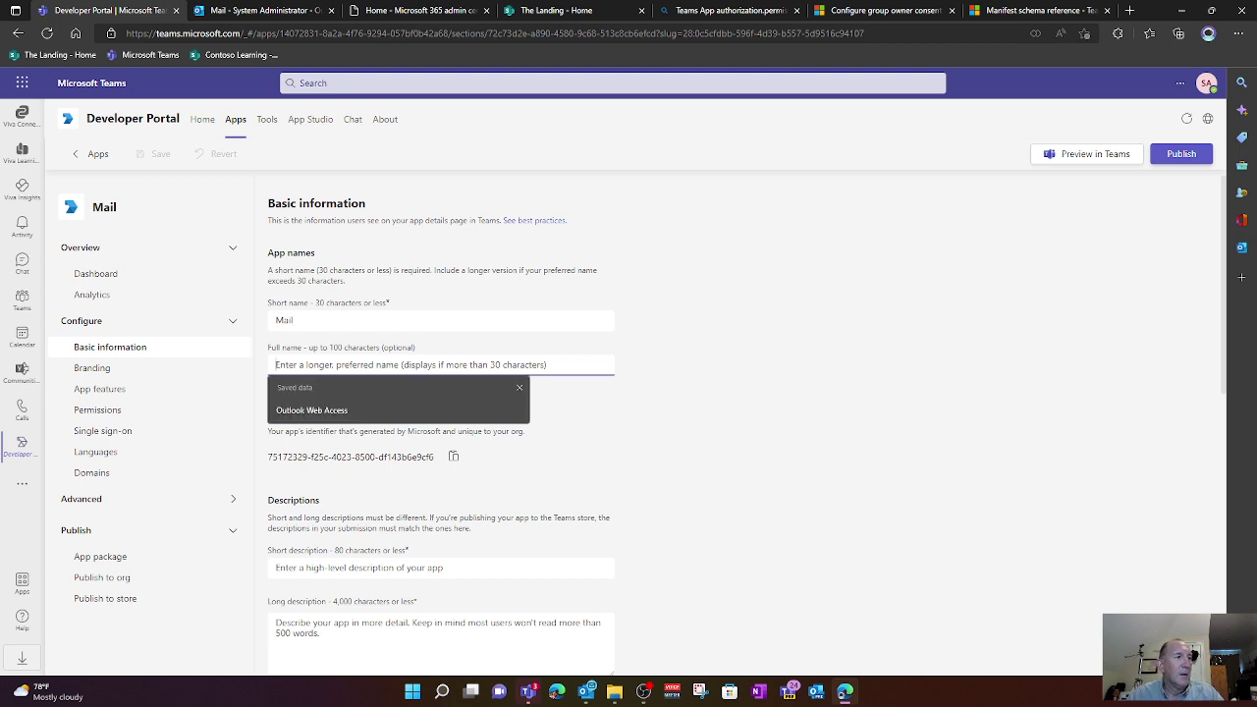
{"action": "left_click", "coordinate": [346, 416]}
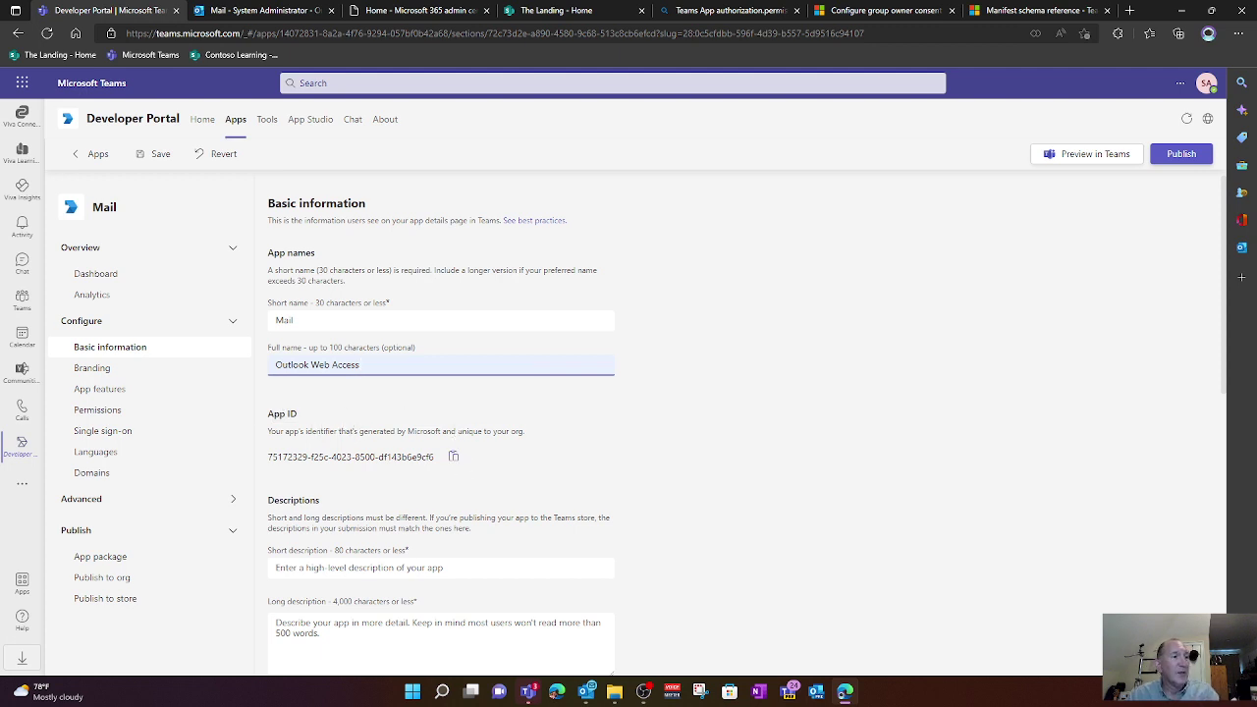
- Try to reuse the generated app ID as the Application (client) ID
{"action": "left_click", "coordinate": [455, 459]}
{"action": "double_click", "coordinate": [415, 460]}
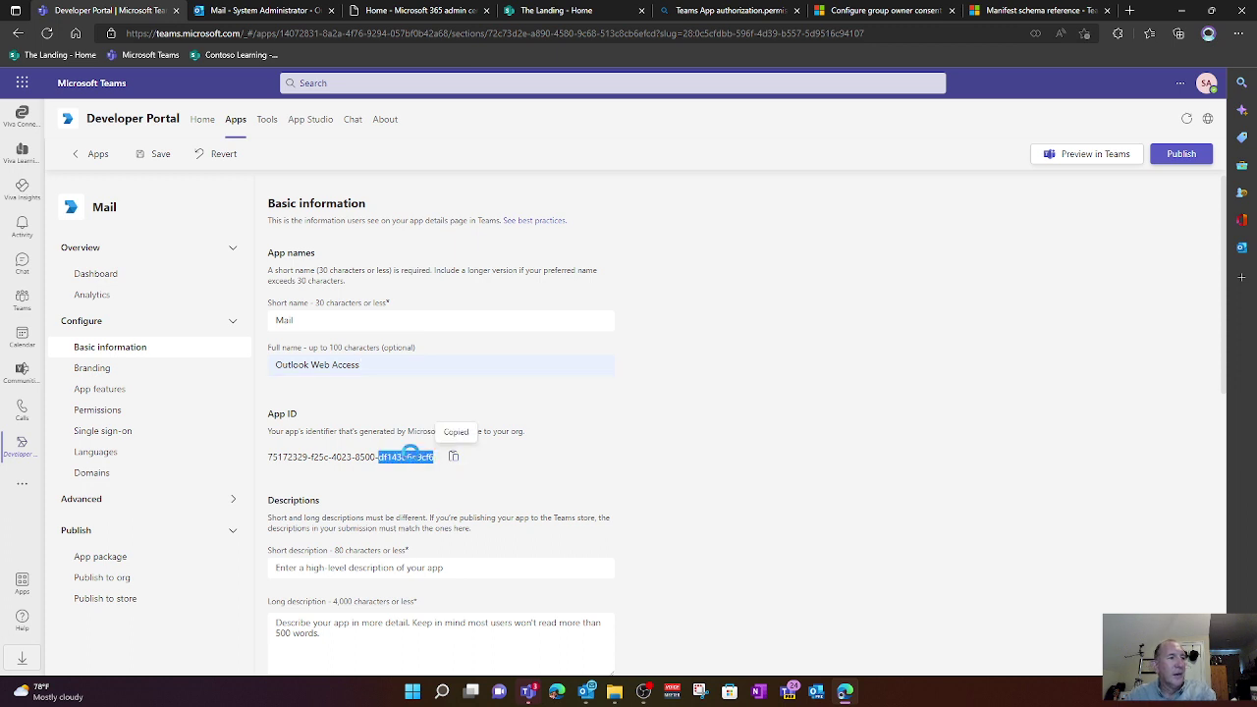
{"action": "left_click_drag", "start_coordinate": [436, 457], "coordinate": [263, 466]}
{"action": "left_click", "coordinate": [653, 454]}
{"action": "scroll", "coordinate": [650, 449], "scroll_direction": "down", "scroll_amount": 5}
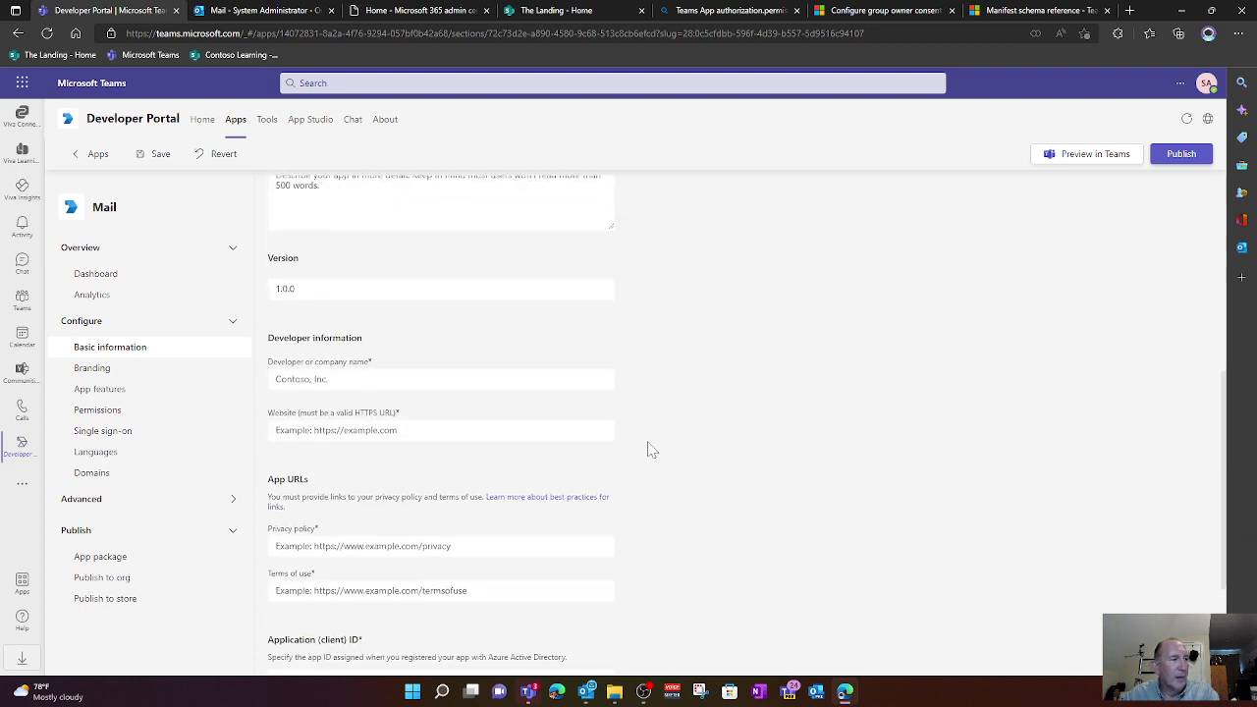
{"action": "scroll", "coordinate": [649, 448], "scroll_direction": "down", "scroll_amount": 2}
{"action": "left_click", "coordinate": [425, 483]}
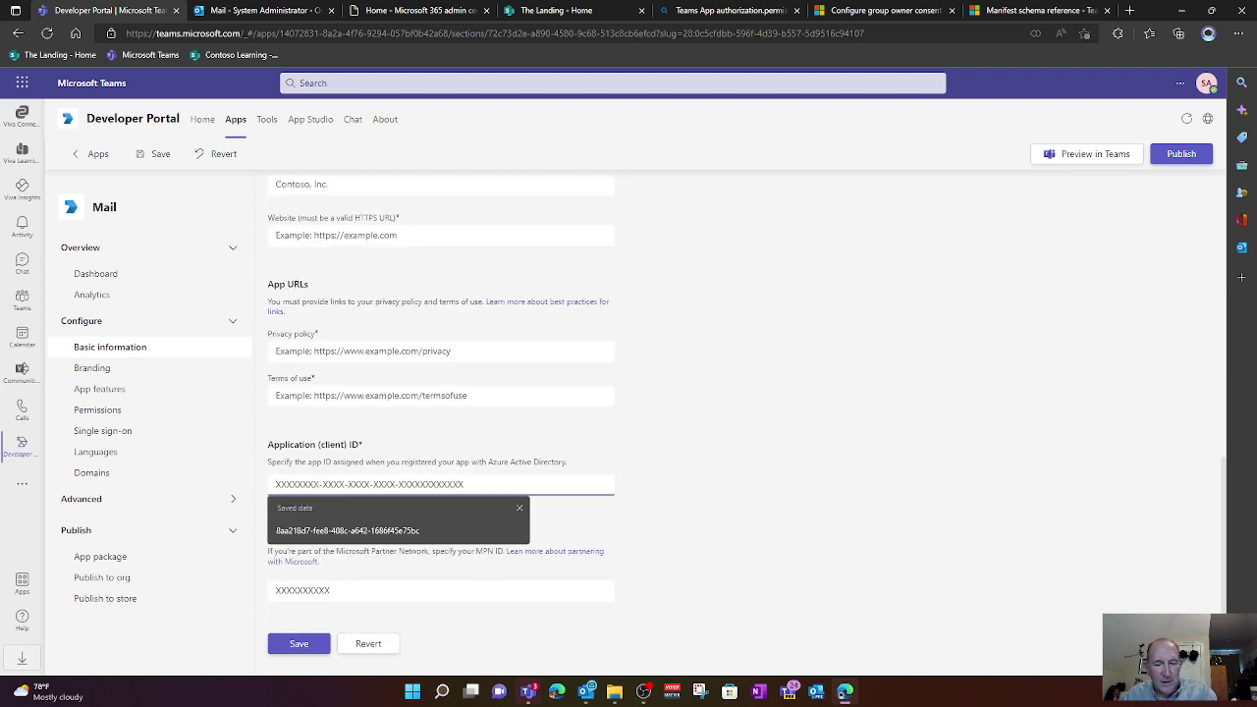
{"action": "key", "text": "Escape"}
{"action": "key", "text": "Down"}
{"action": "key", "text": "Escape"}
{"action": "key", "text": "Down"}
{"action": "scroll", "coordinate": [649, 422], "scroll_direction": "up", "scroll_amount": 3}
{"action": "scroll", "coordinate": [497, 482], "scroll_direction": "up", "scroll_amount": 4}
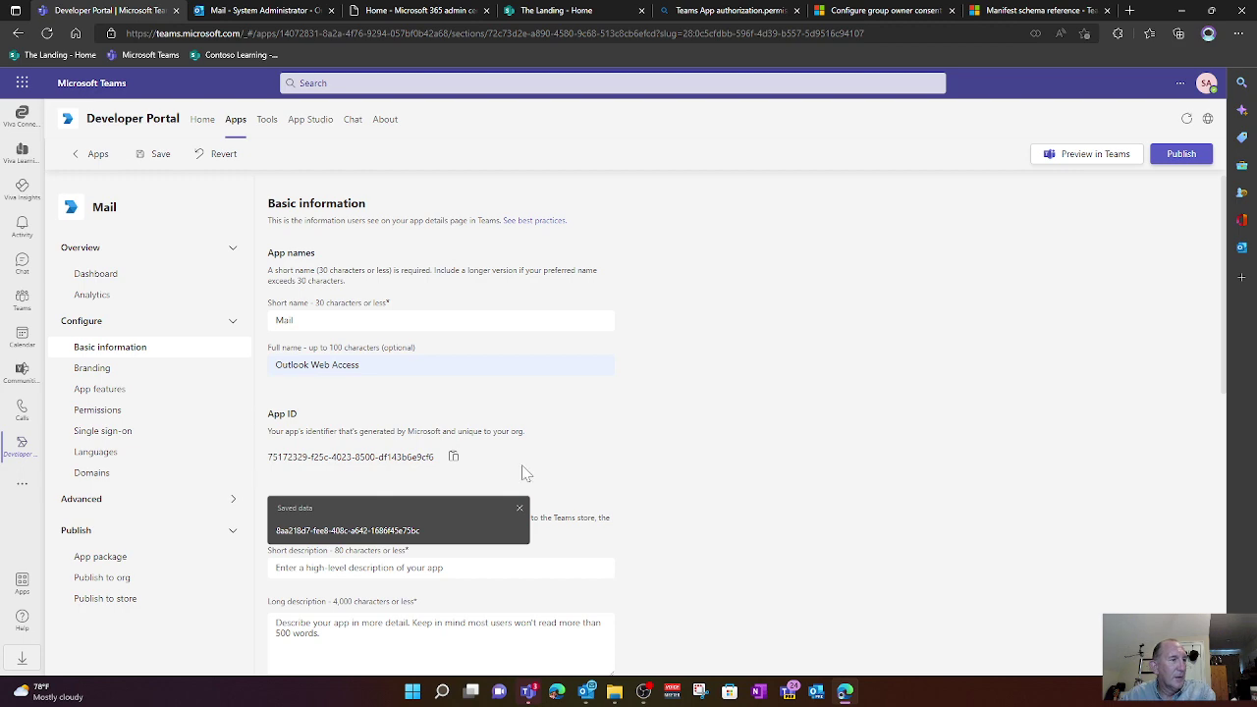
- Copy the generated app ID and paste it into the Application (client) ID field
{"action": "triple_click", "coordinate": [392, 462]}
{"action": "key", "text": "ctrl+c"}
{"action": "scroll", "coordinate": [528, 469], "scroll_direction": "down", "scroll_amount": 10}
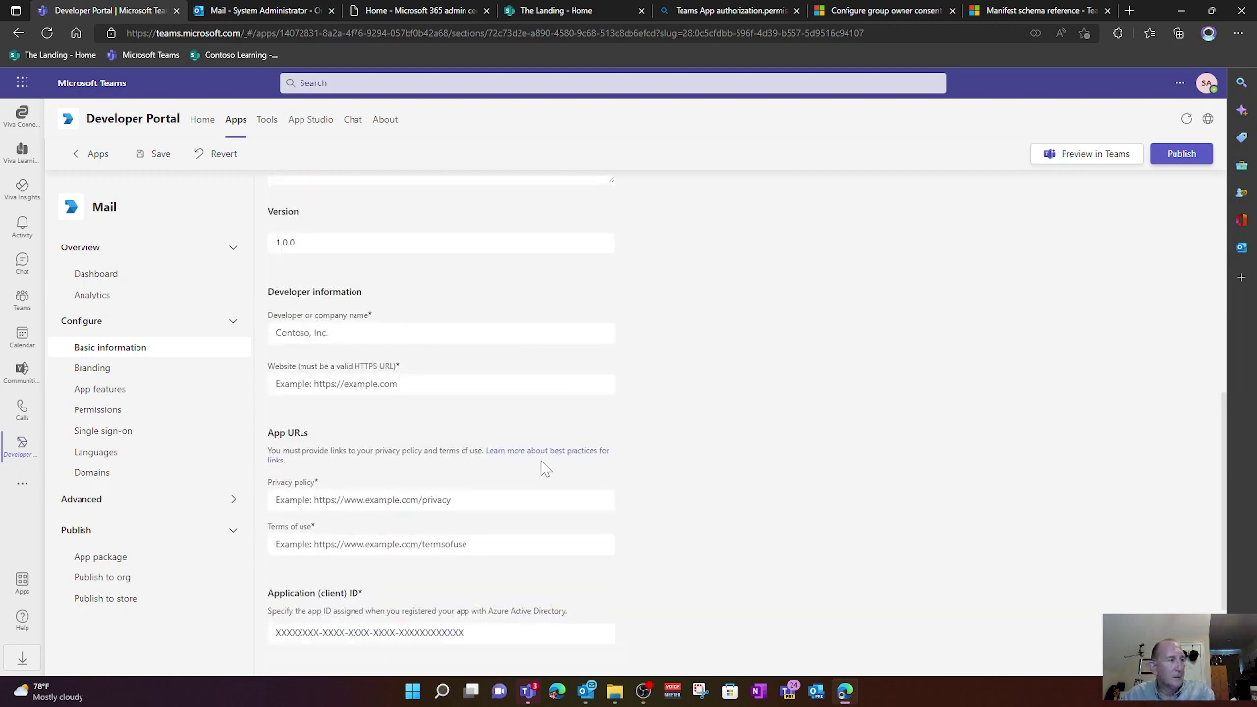
{"action": "left_click", "coordinate": [393, 484]}
{"action": "key", "text": "ctrl+v"}
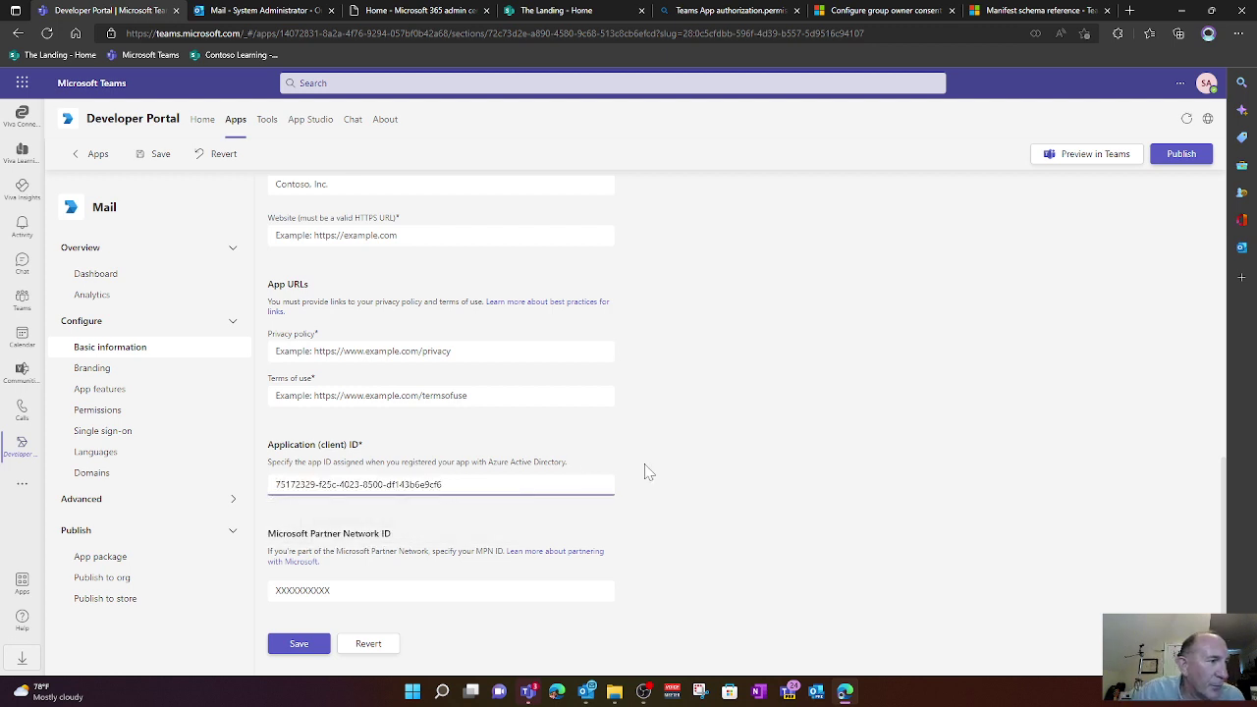
- Set the short description to "OWA" and the long description to "Outlook Web Access in Teams"
{"action": "scroll", "coordinate": [702, 354], "scroll_direction": "up", "scroll_amount": 5}
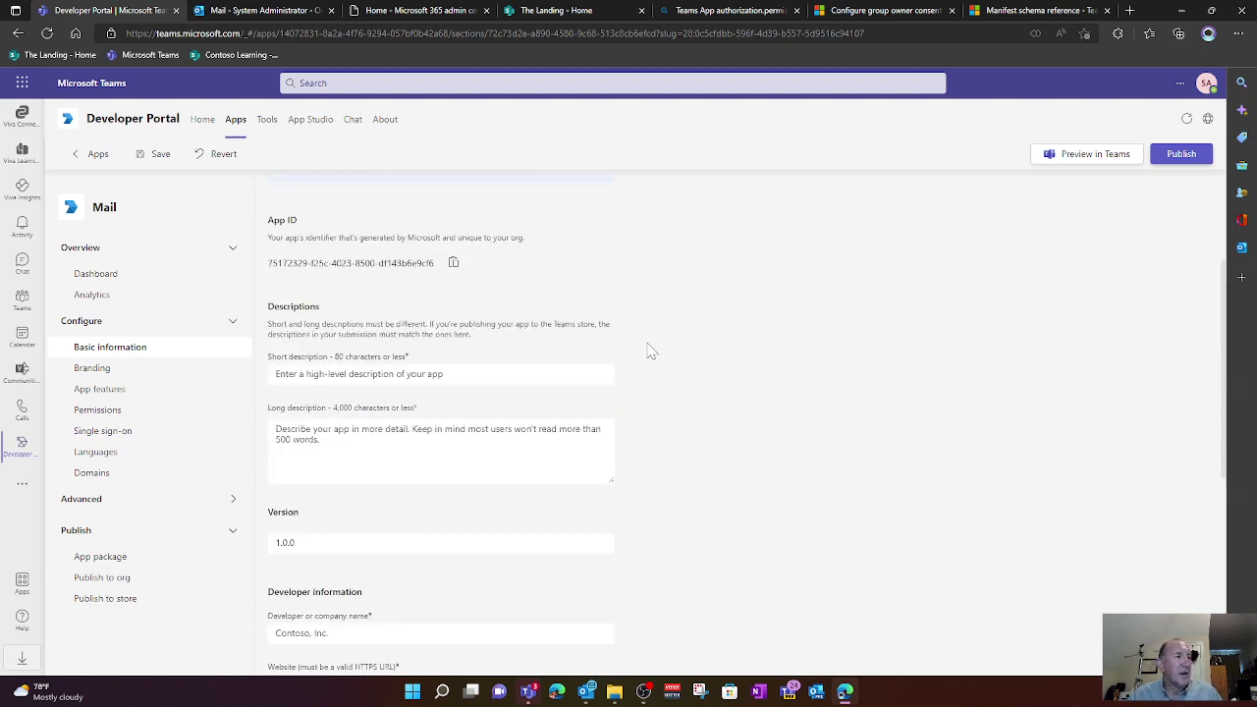
{"action": "scroll", "coordinate": [649, 351], "scroll_direction": "down", "scroll_amount": 5}
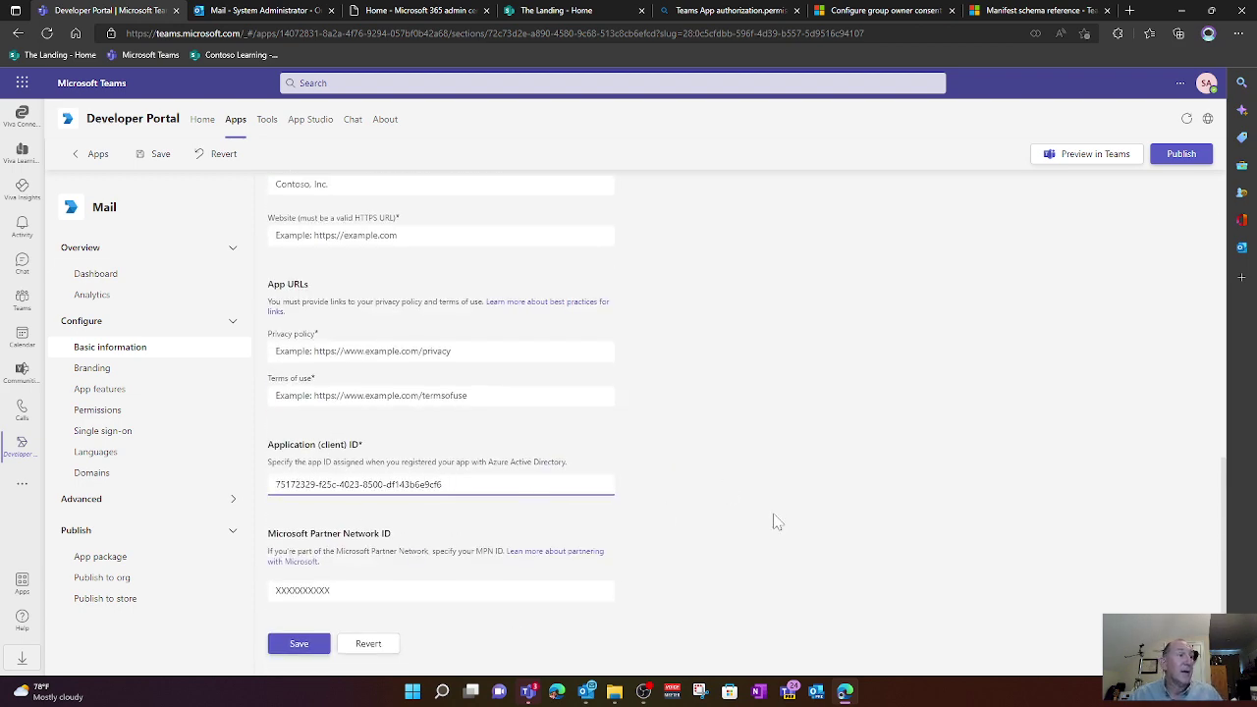
{"action": "scroll", "coordinate": [784, 505], "scroll_direction": "up", "scroll_amount": 5}
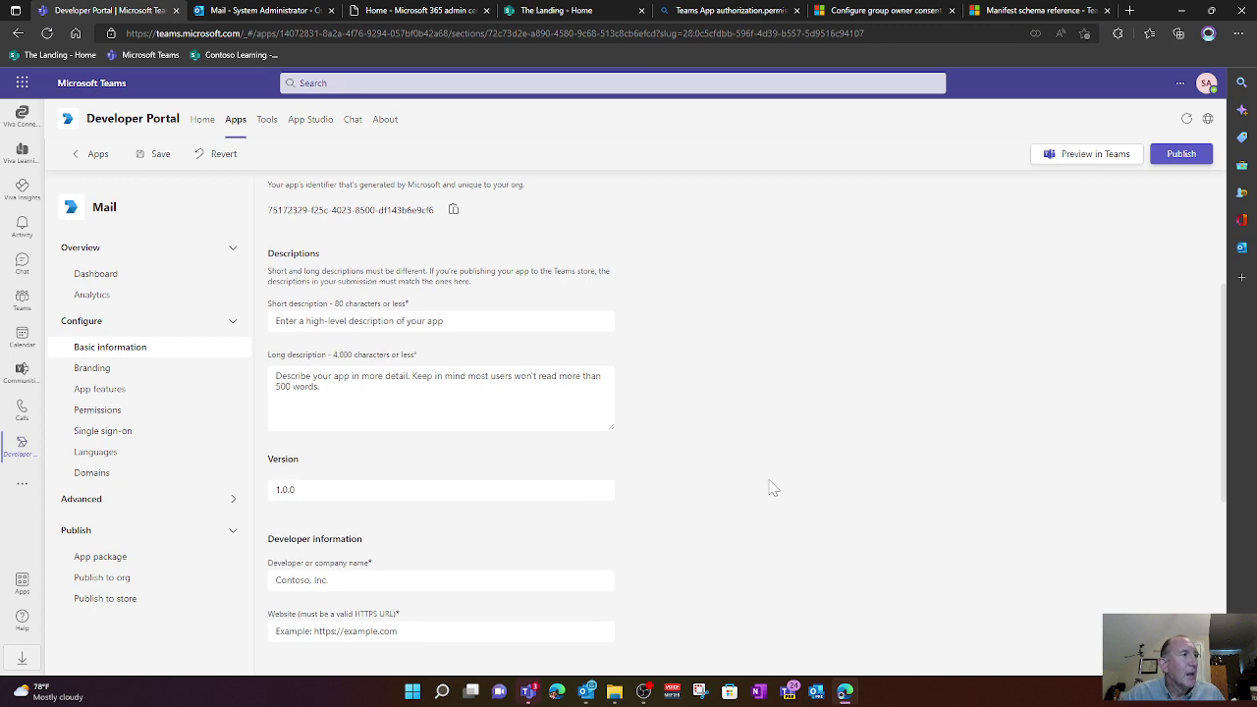
{"action": "scroll", "coordinate": [770, 483], "scroll_direction": "up", "scroll_amount": 3}
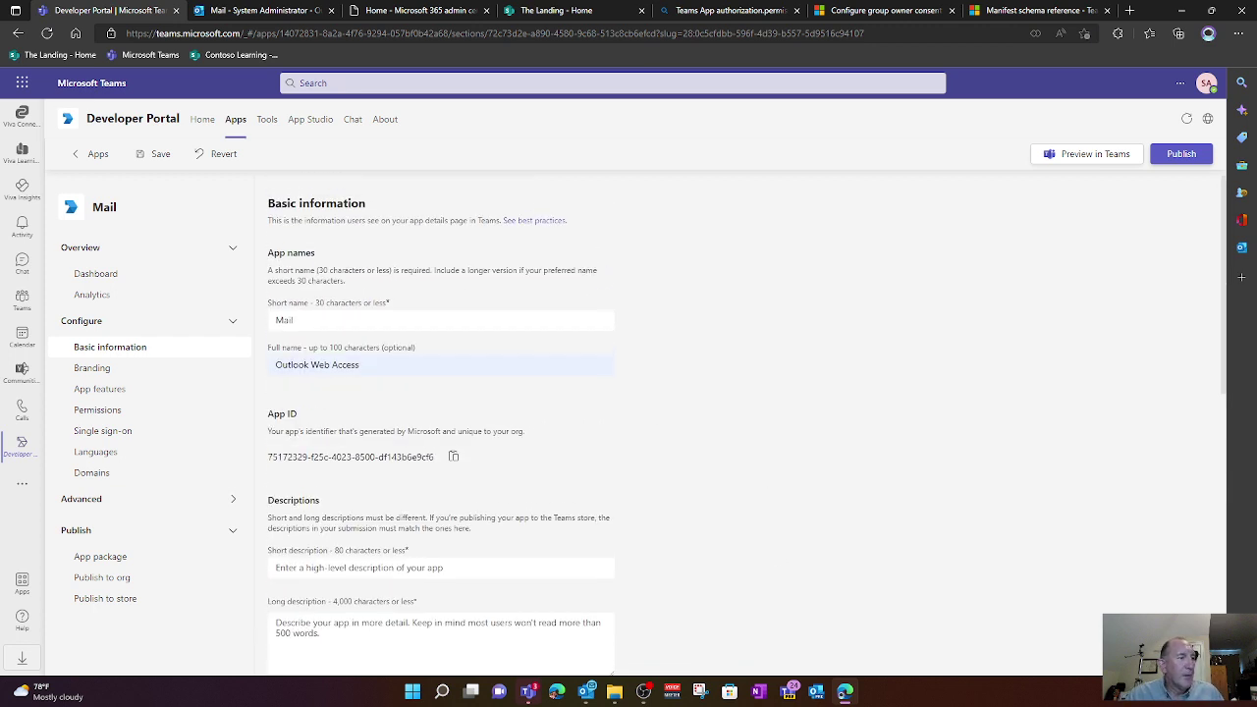
{"action": "scroll", "coordinate": [466, 524], "scroll_direction": "down", "scroll_amount": 3}
{"action": "left_click", "coordinate": [373, 409]}
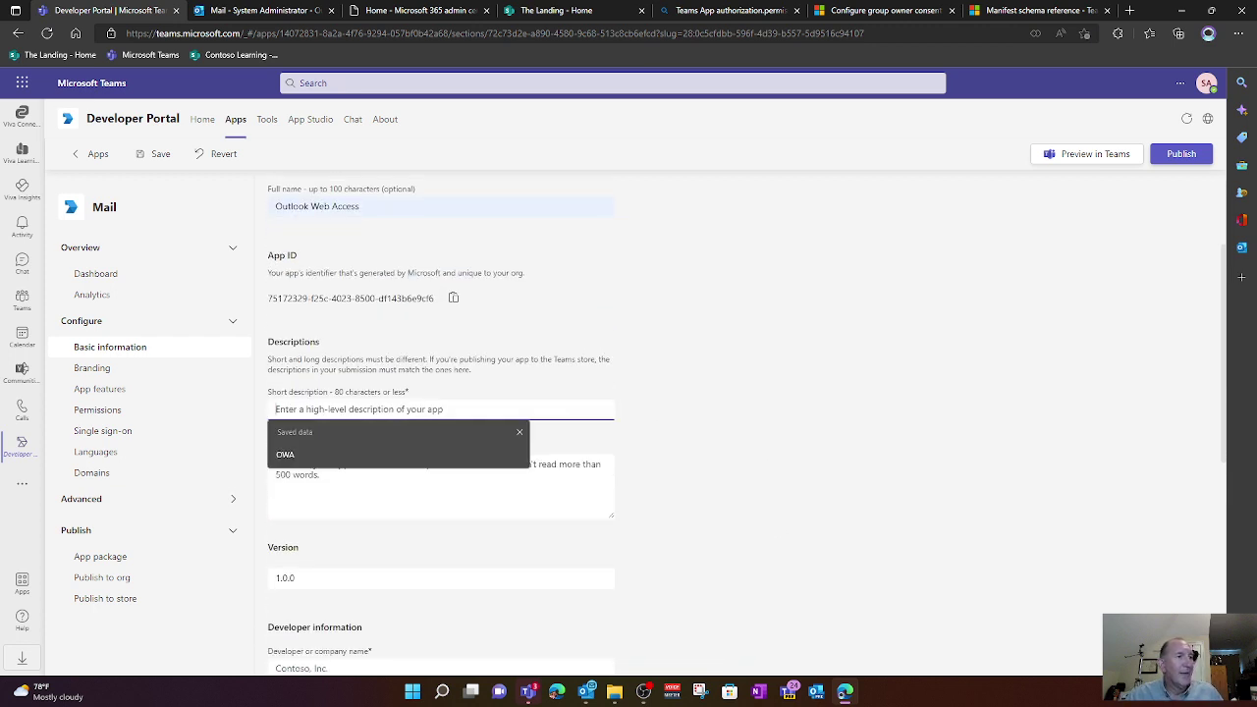
{"action": "type", "text": "OWA"}
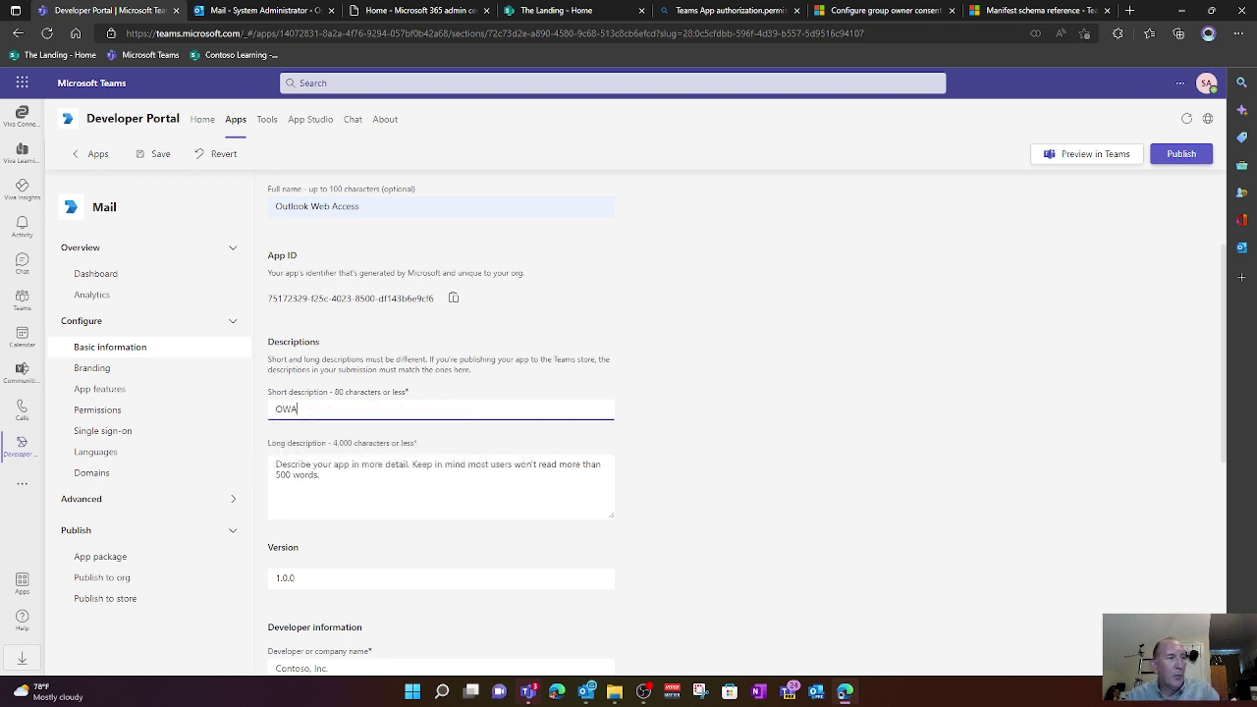
{"action": "left_click", "coordinate": [441, 486]}
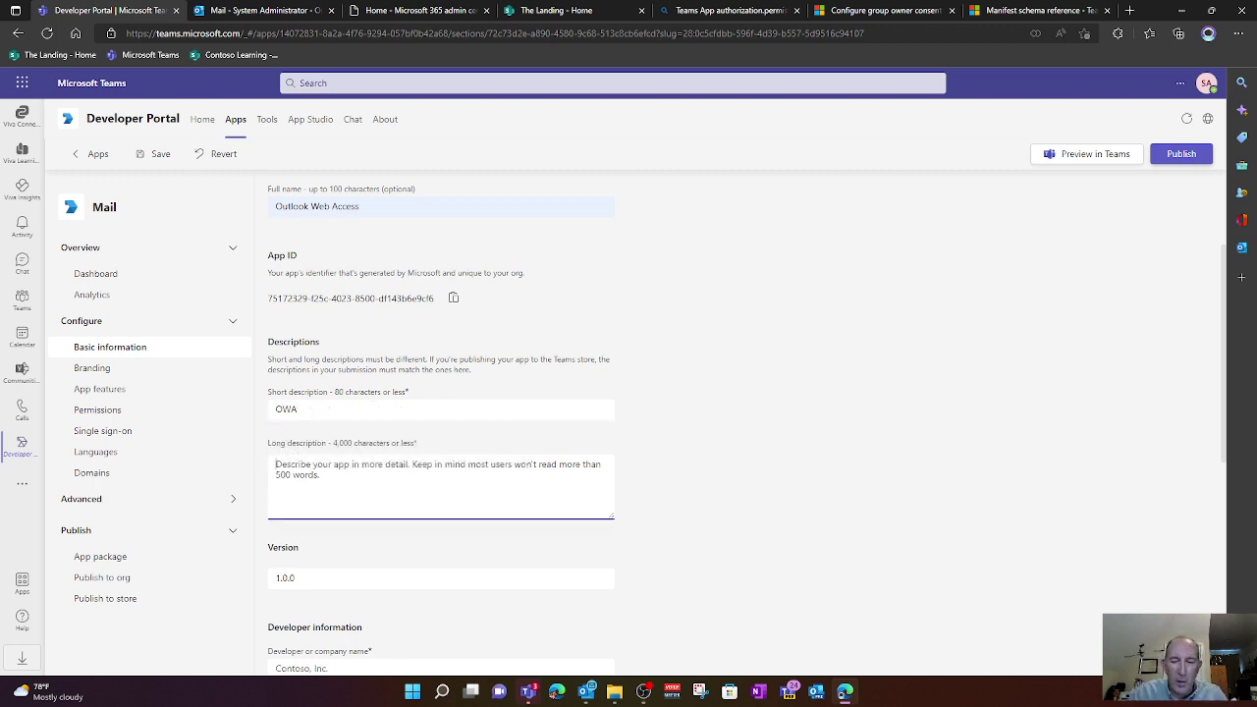
{"action": "type", "text": "Outlook Web Access in Teams"}
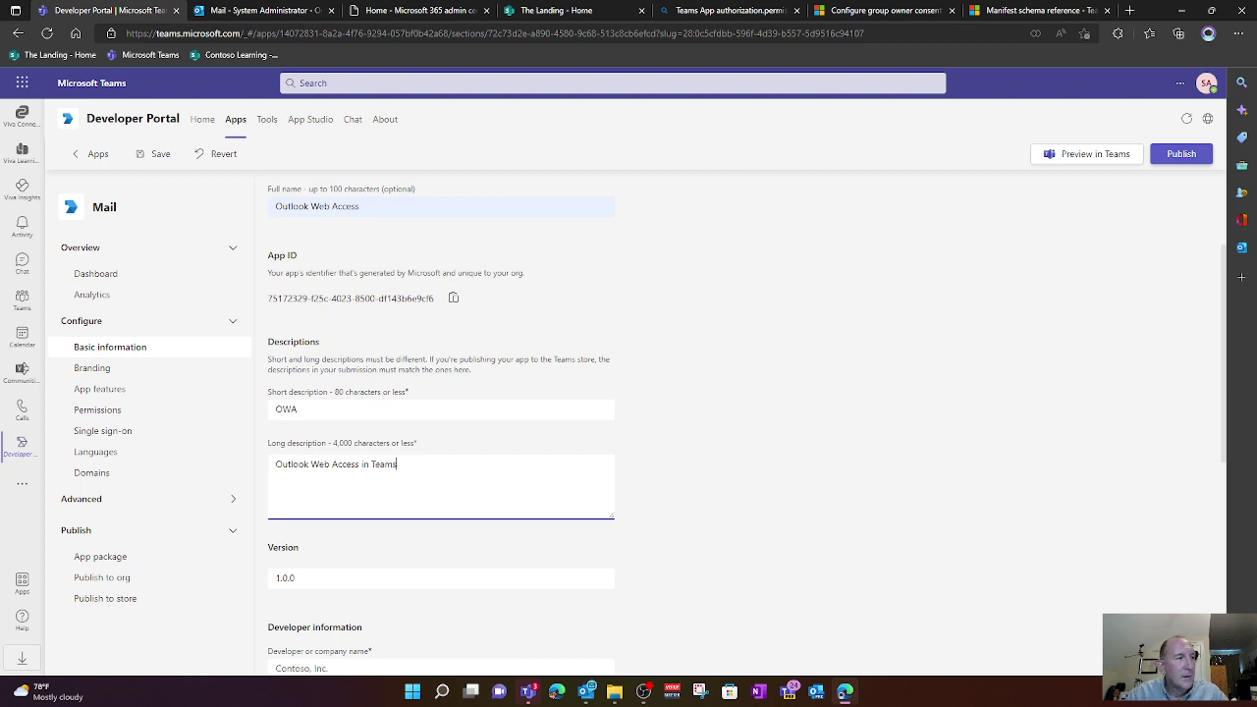
{"action": "scroll", "coordinate": [497, 574], "scroll_direction": "down", "scroll_amount": 3}
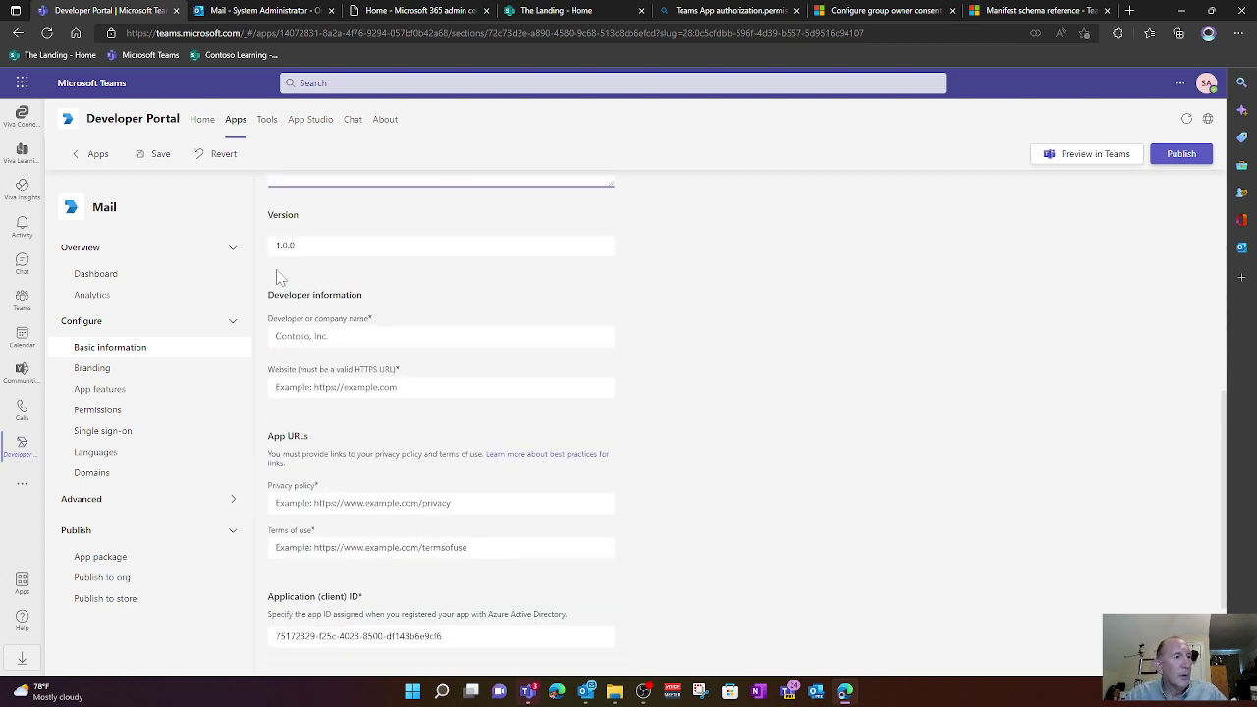
{"action": "left_click", "coordinate": [393, 336]}
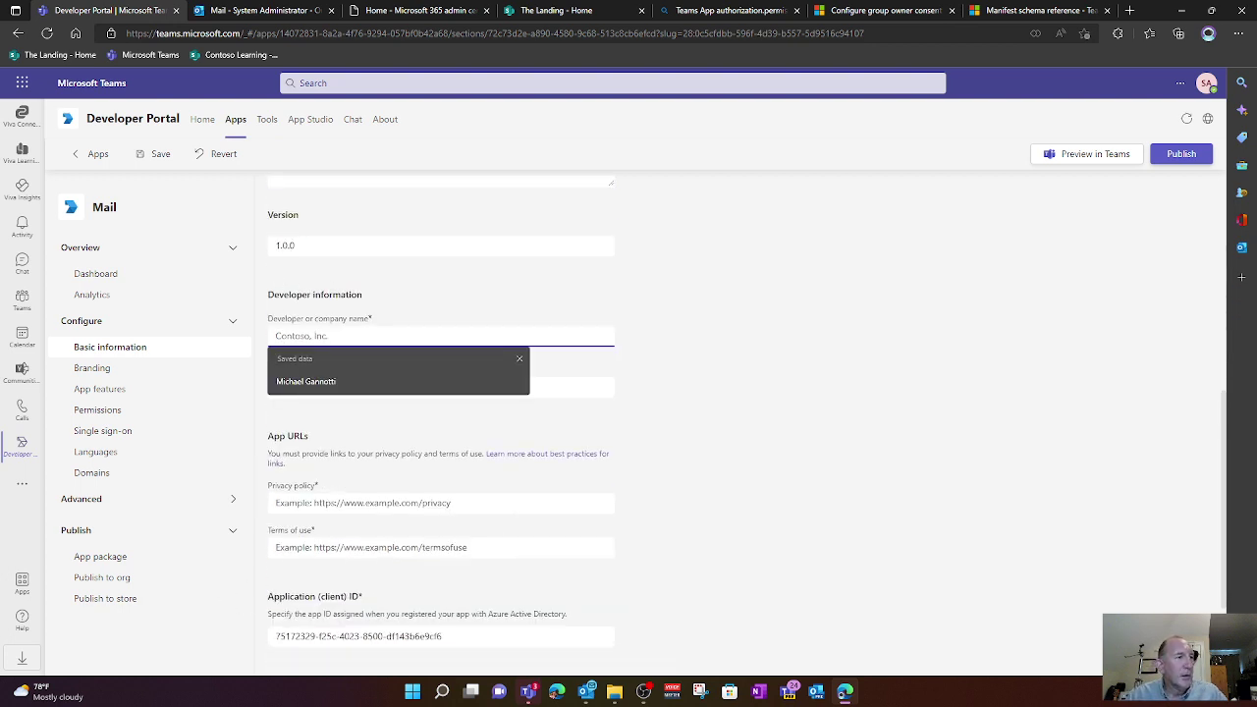
{"action": "left_click", "coordinate": [346, 380]}
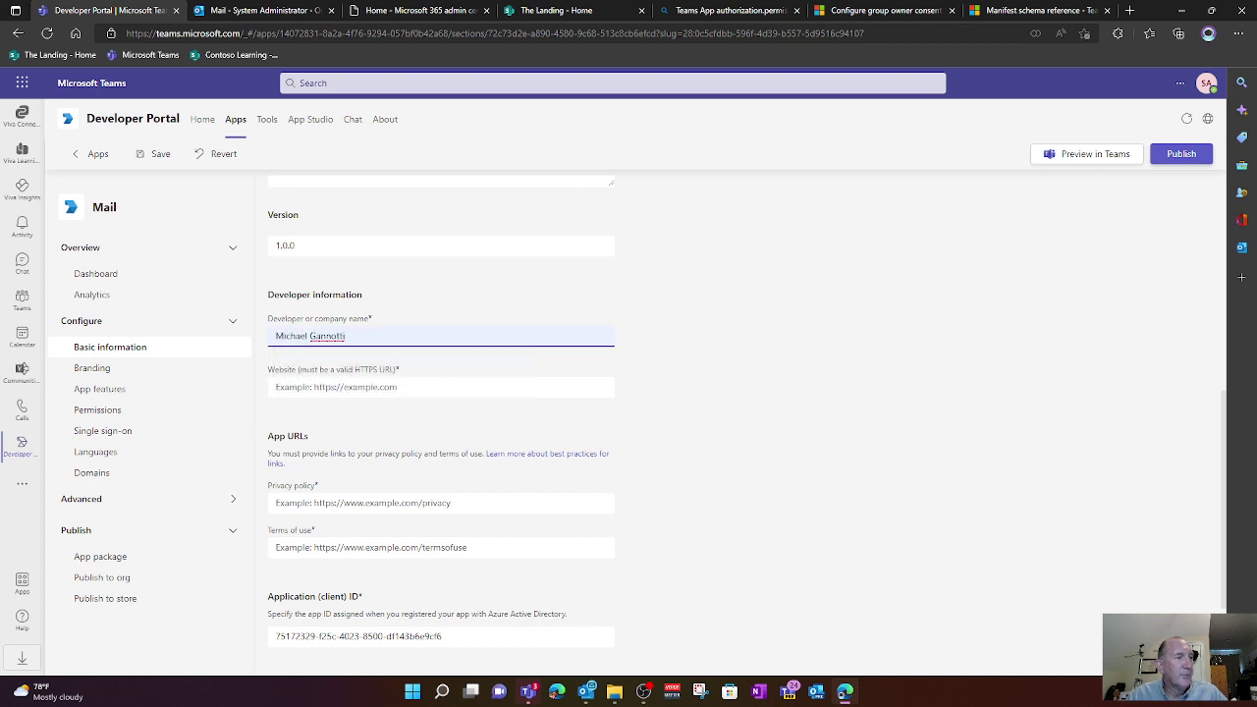
{"action": "left_click", "coordinate": [393, 387]}
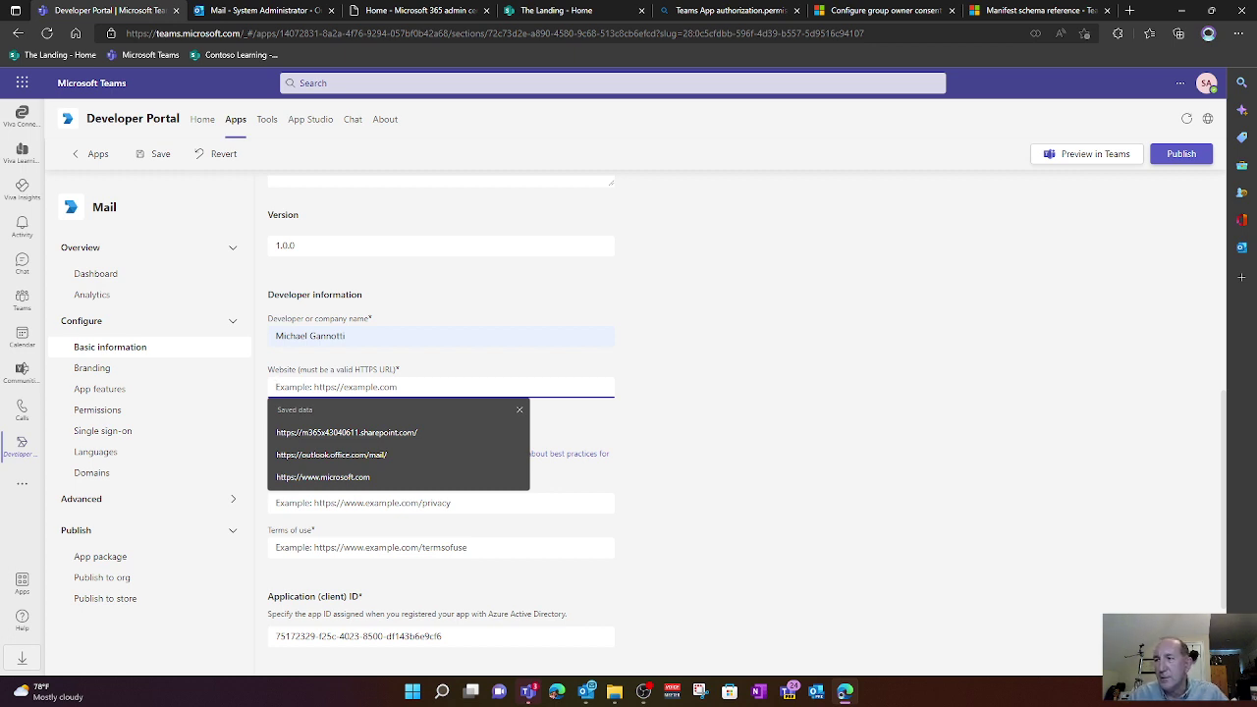
{"action": "key", "text": "alt+Tab"}
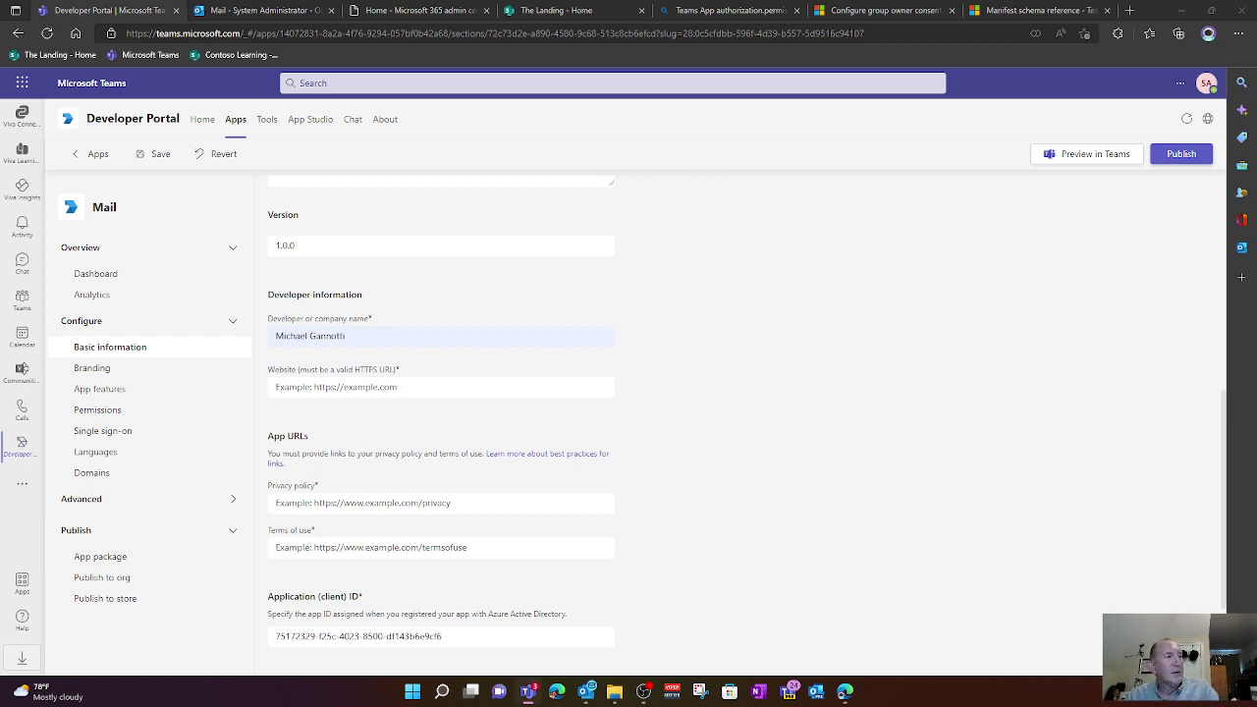
{"action": "left_click", "coordinate": [383, 387]}
{"action": "key", "text": "ctrl+v"}
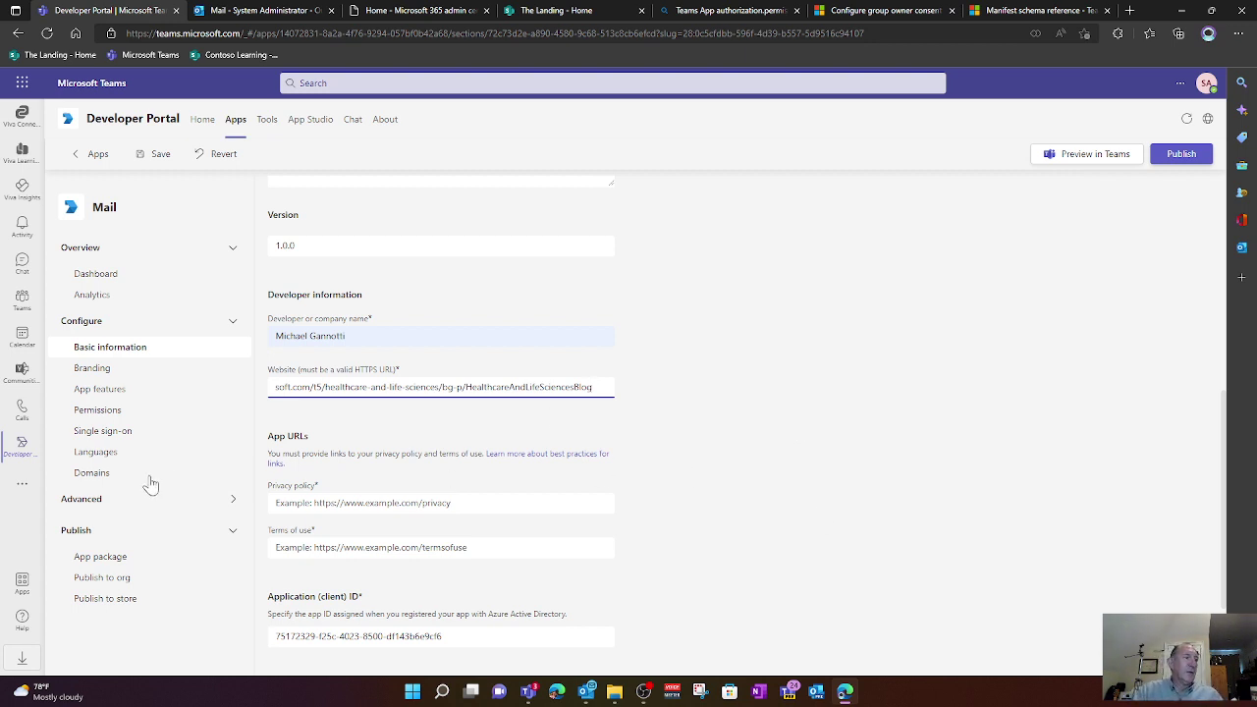
{"action": "left_click", "coordinate": [349, 502]}
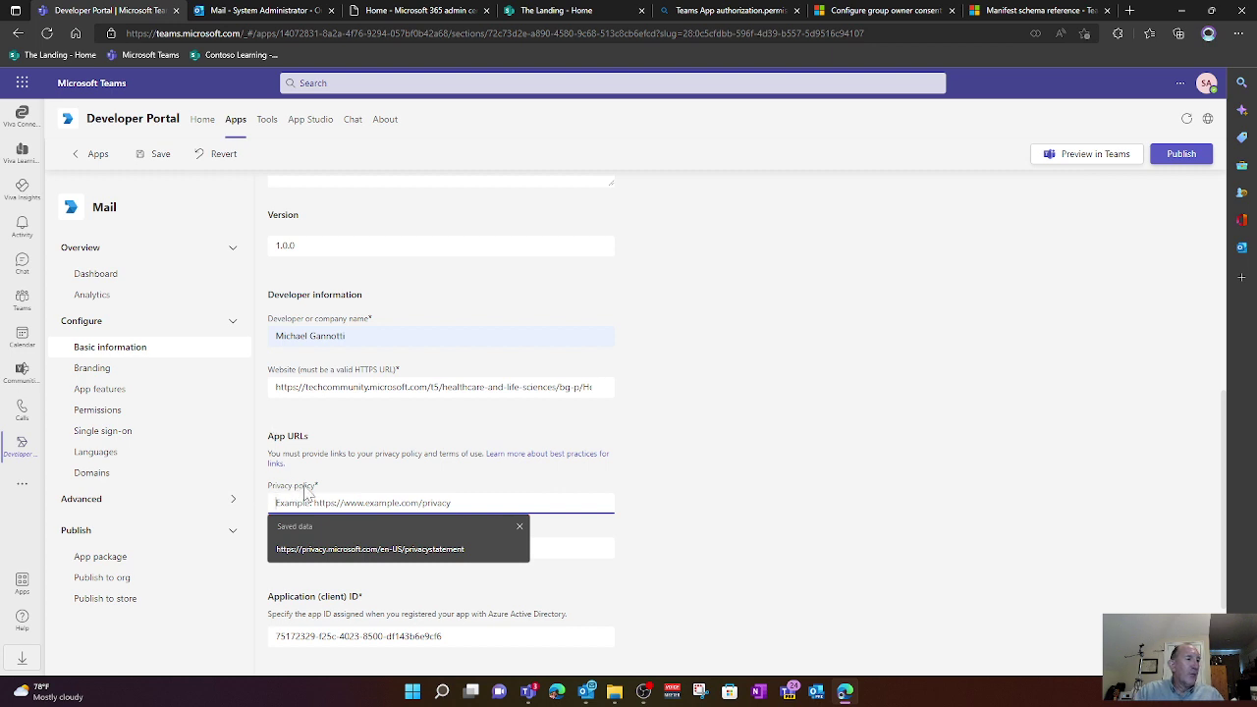
{"action": "left_click", "coordinate": [412, 552]}
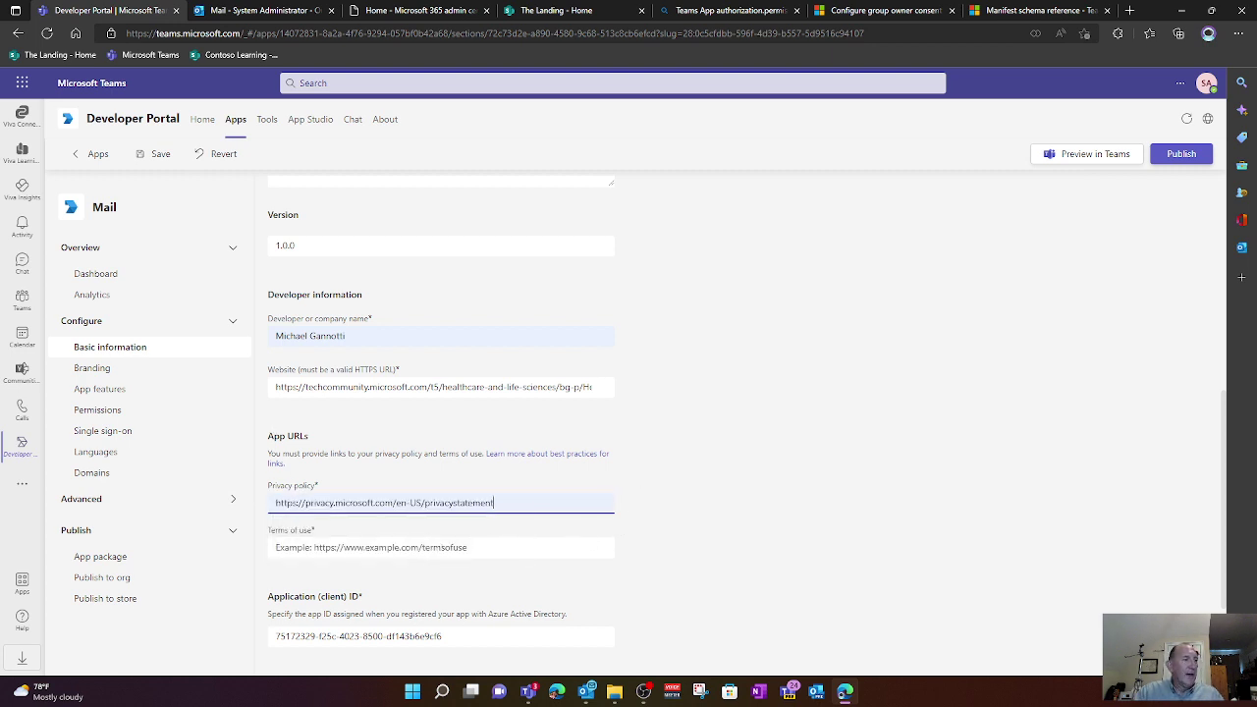
{"action": "left_click", "coordinate": [436, 545]}
{"action": "left_click", "coordinate": [340, 594]}
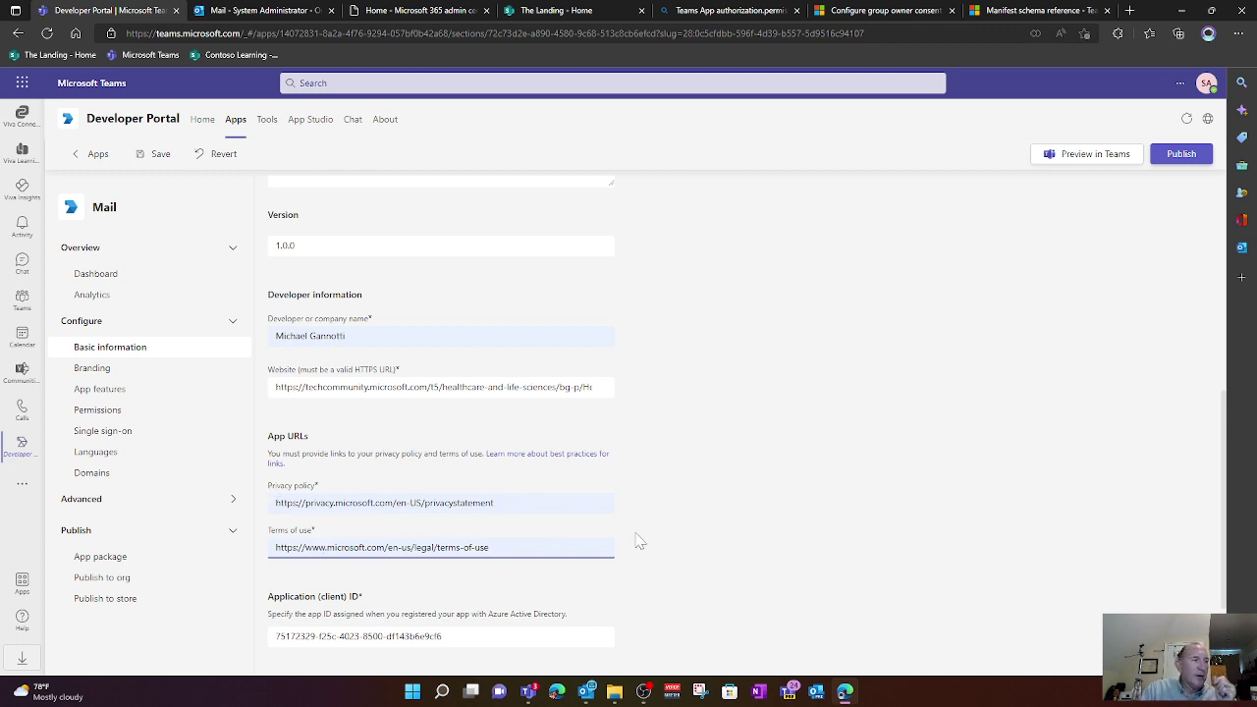
{"action": "scroll", "coordinate": [702, 518], "scroll_direction": "down", "scroll_amount": 2}
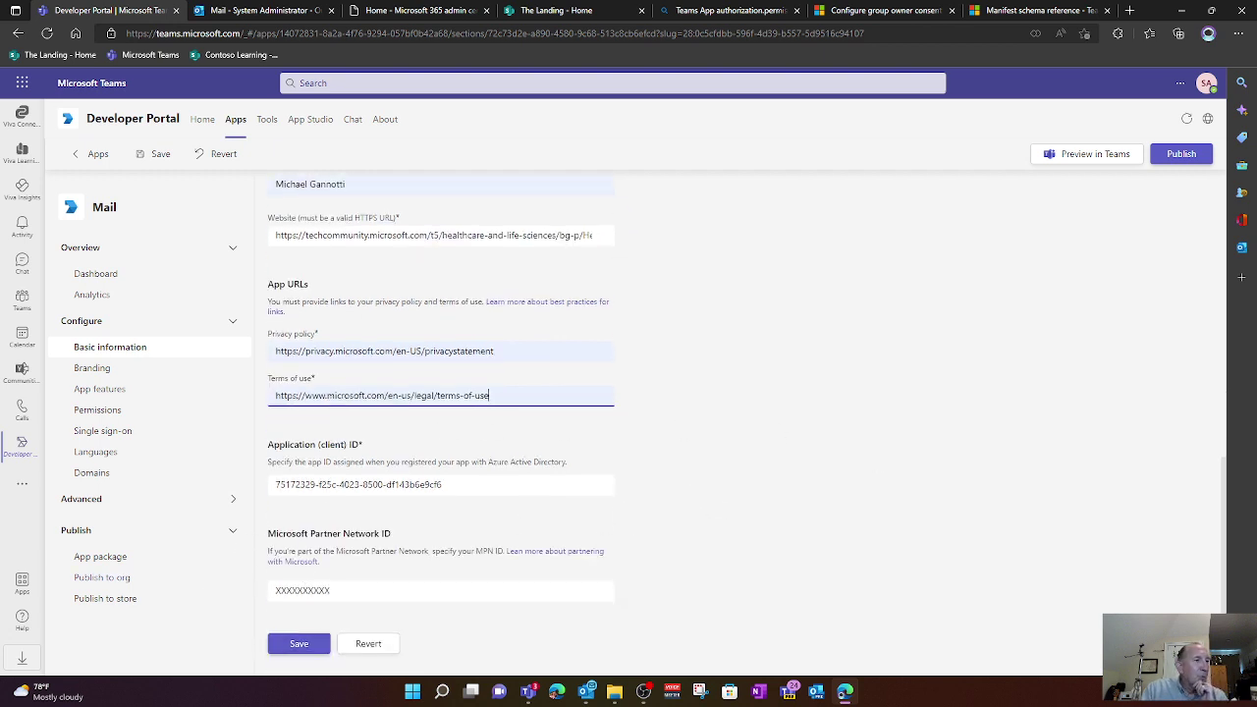
{"action": "left_click", "coordinate": [282, 651]}
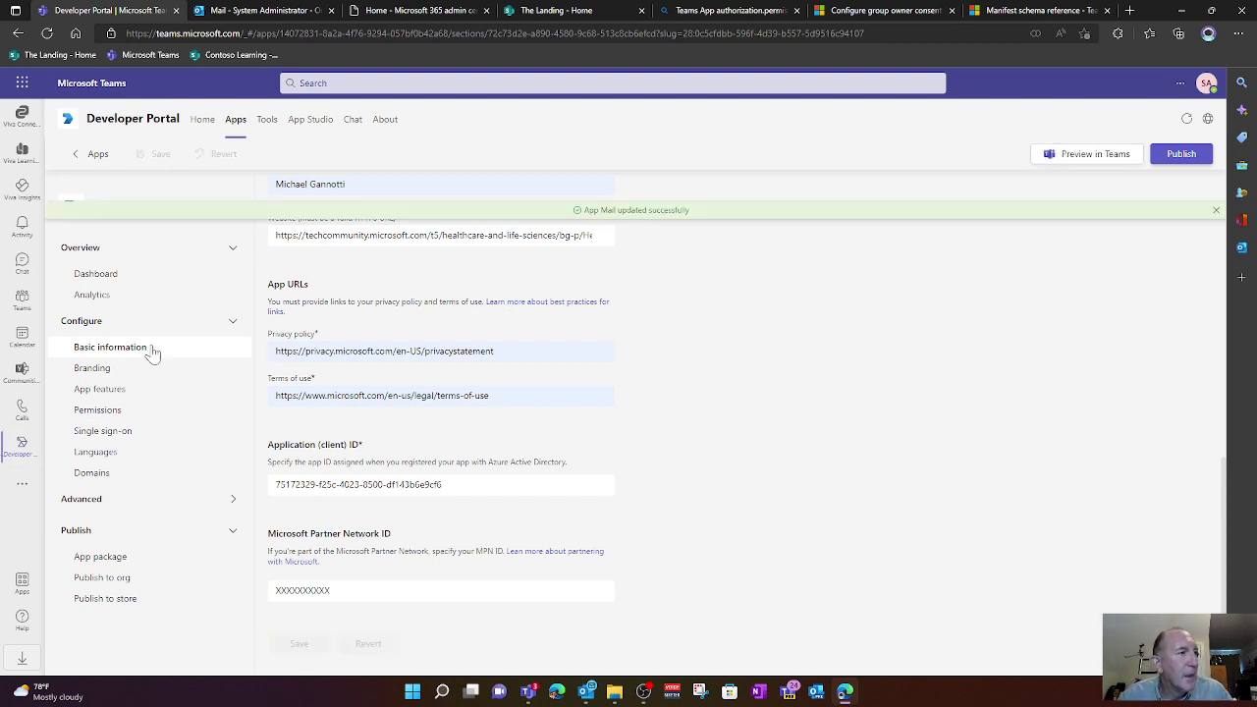
- Add the personal app feature, create its first tab and name the tab Outlook
{"action": "left_click", "coordinate": [95, 393]}
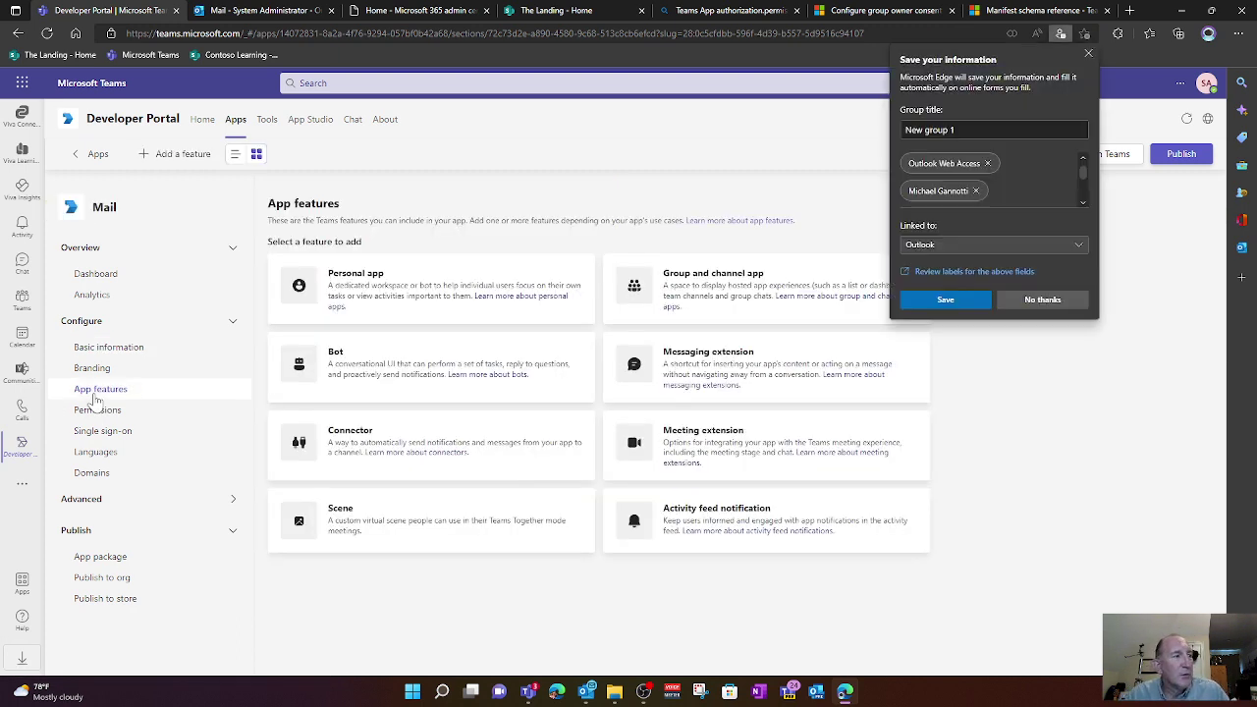
{"action": "left_click", "coordinate": [1090, 53]}
{"action": "left_click", "coordinate": [369, 295]}
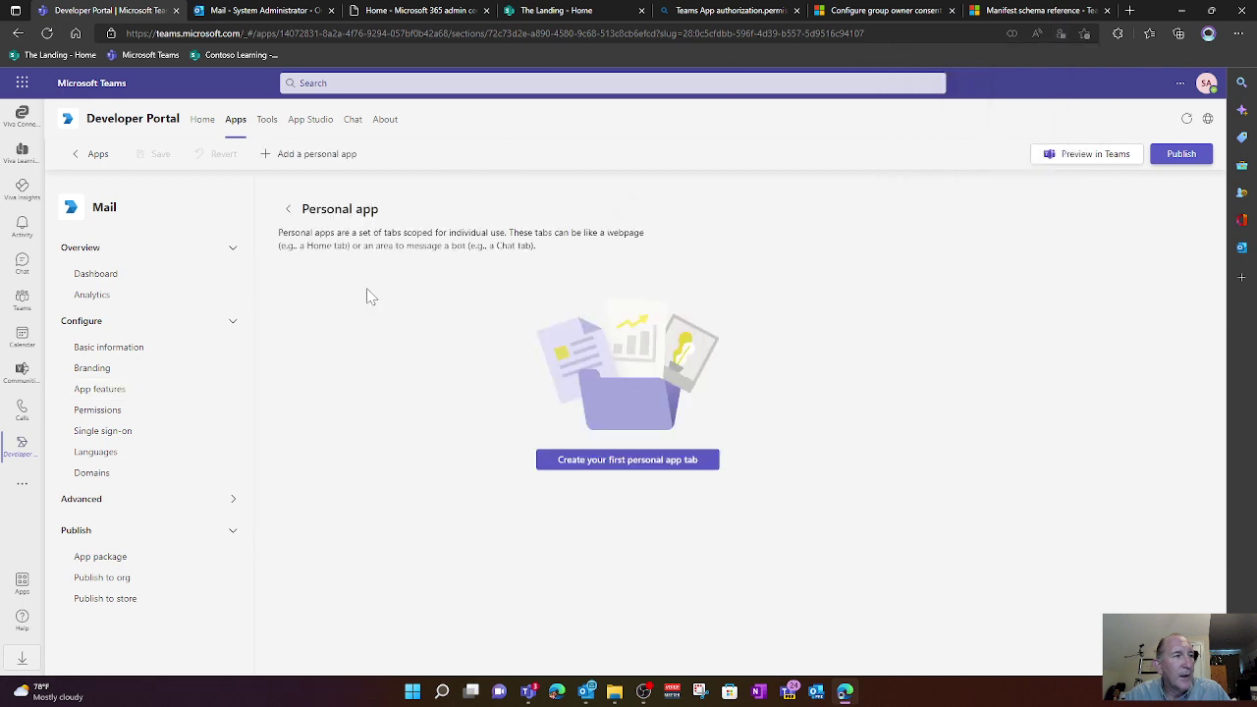
{"action": "left_click", "coordinate": [617, 461]}
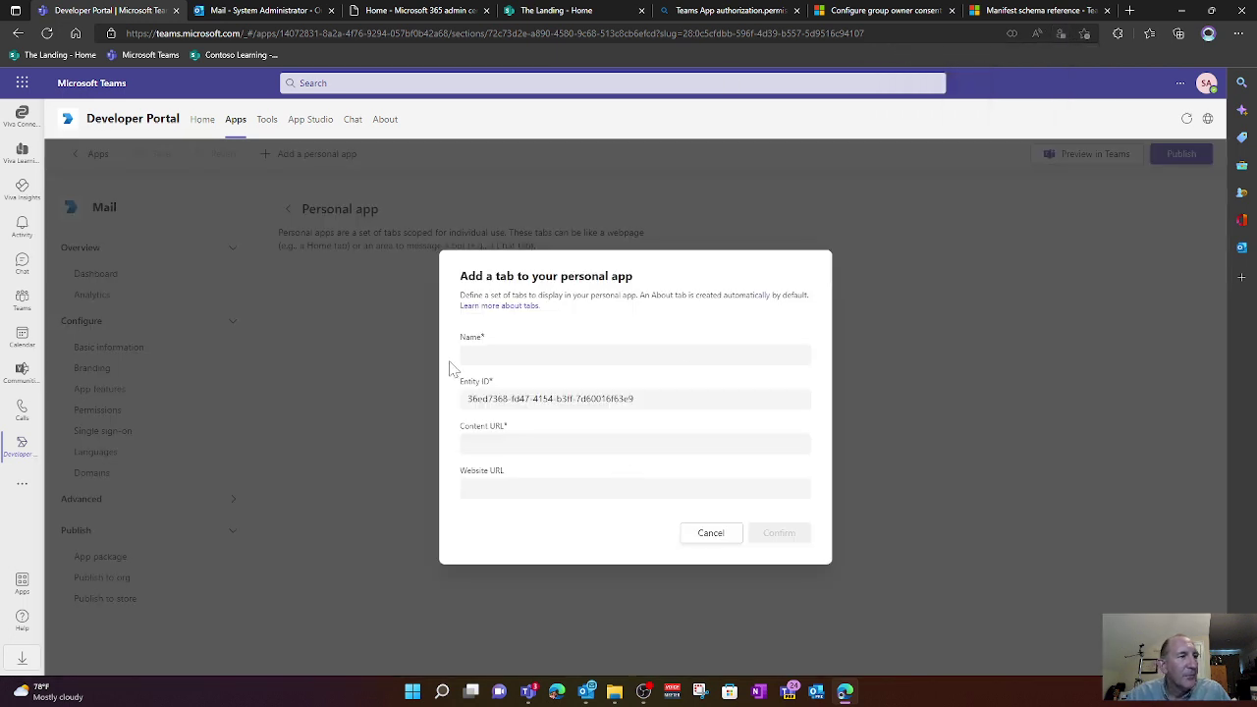
{"action": "left_click", "coordinate": [537, 354]}
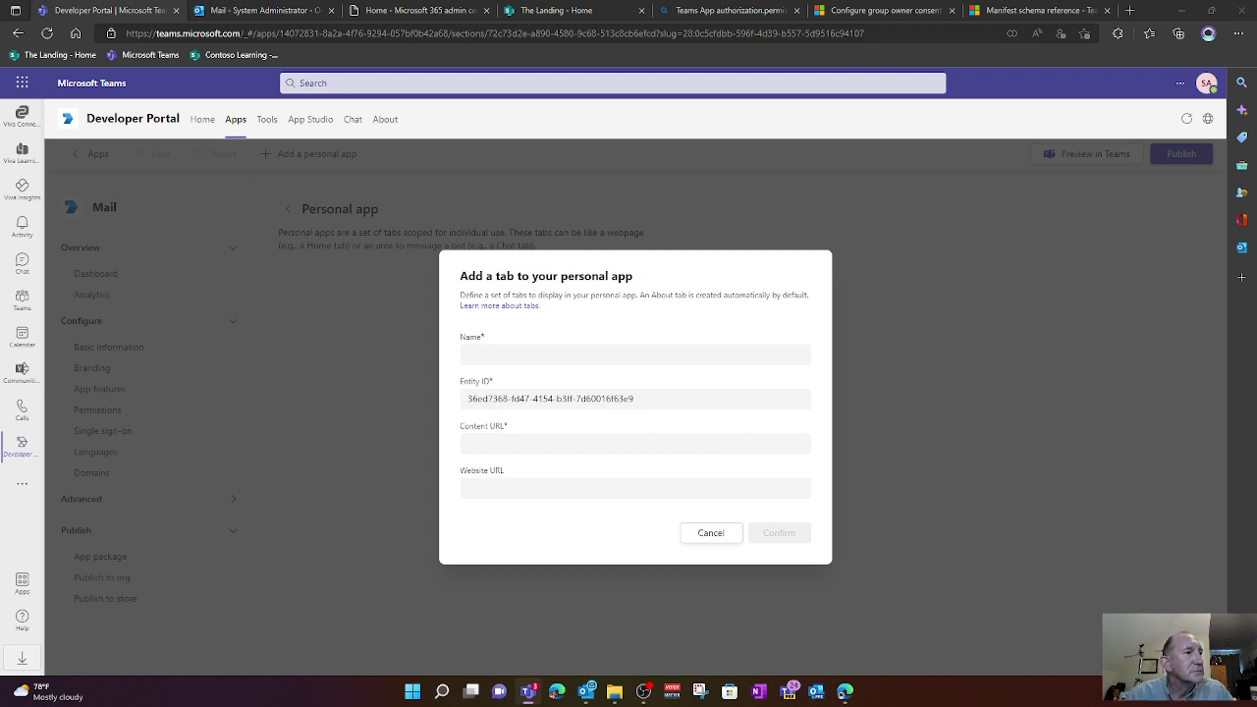
{"action": "left_click", "coordinate": [540, 355]}
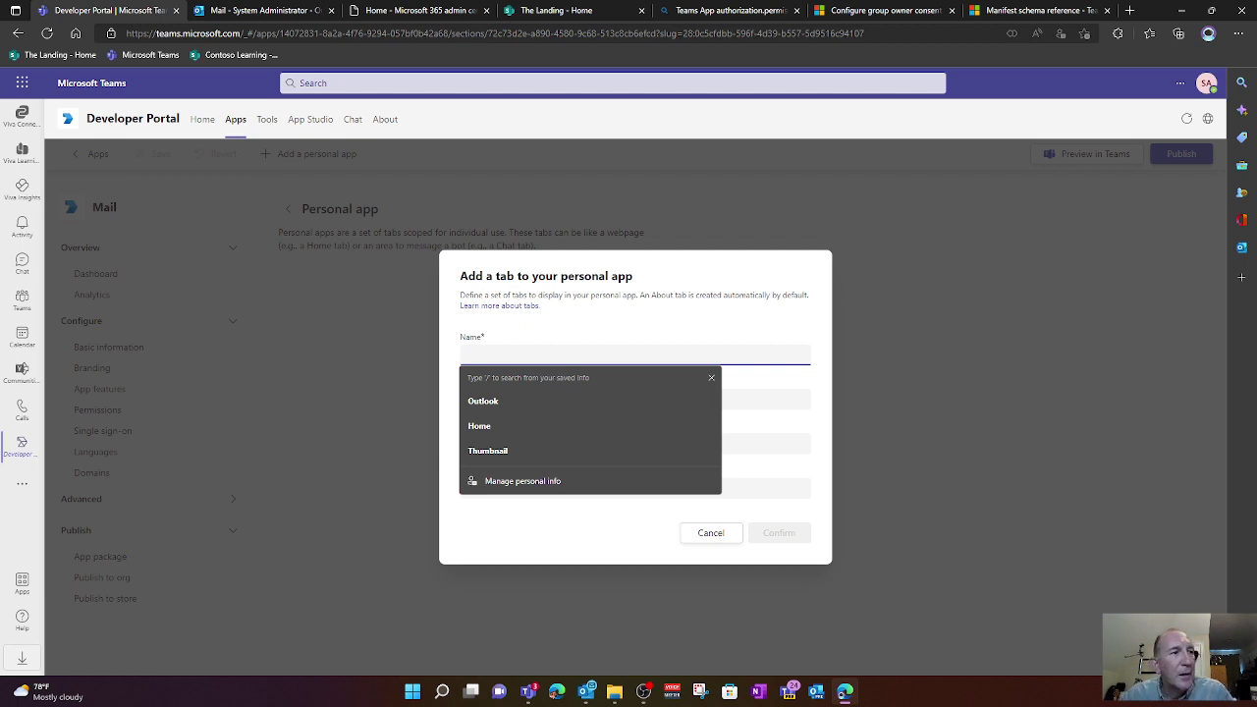
{"action": "left_click", "coordinate": [485, 400]}
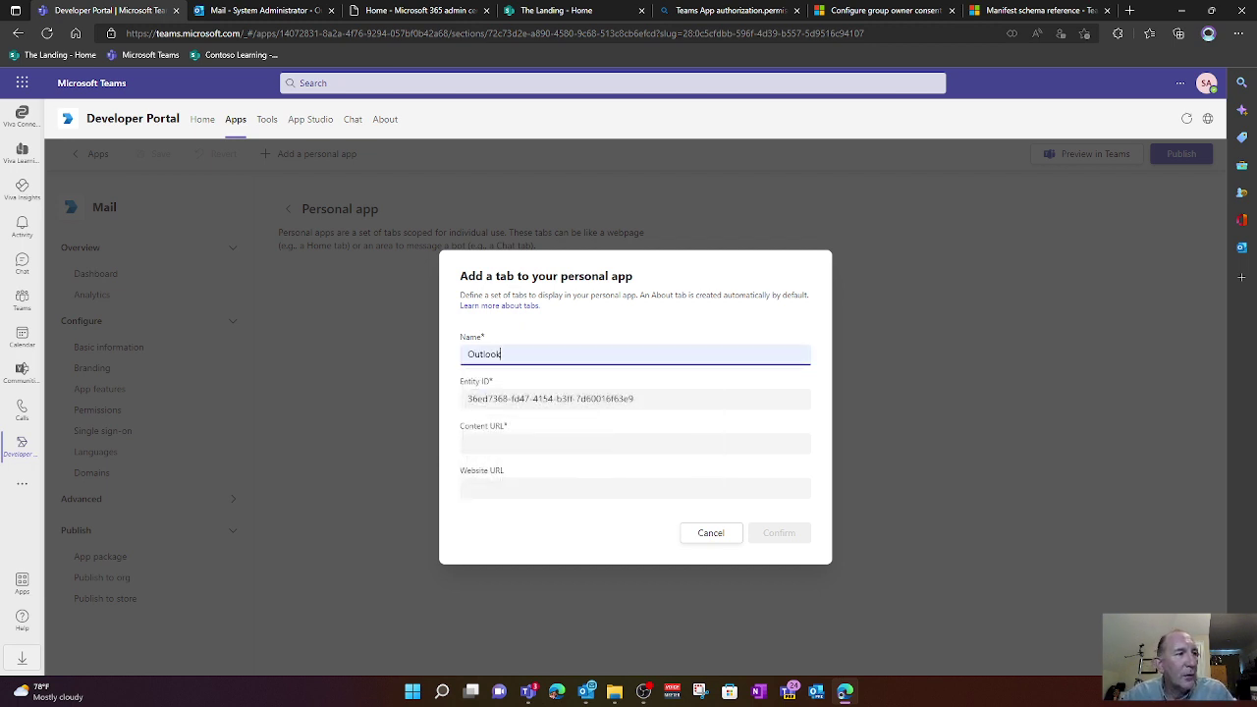
{"action": "left_click", "coordinate": [481, 450]}
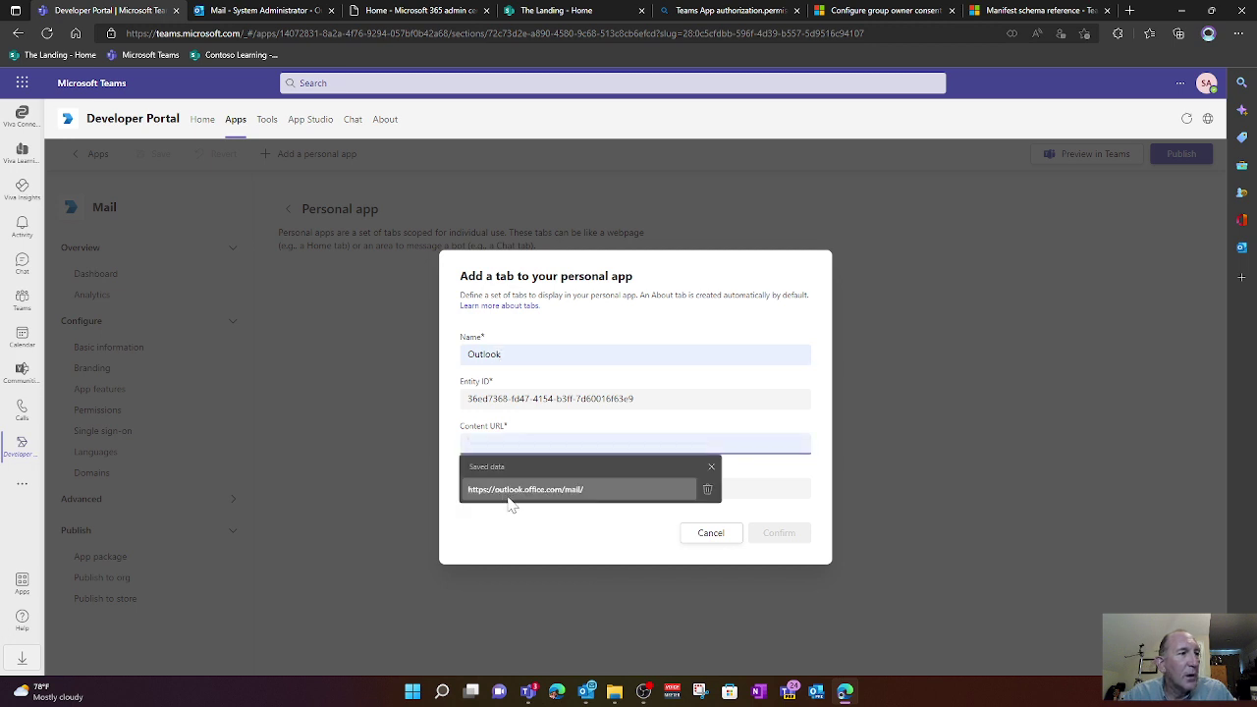
{"action": "left_click", "coordinate": [263, 10]}
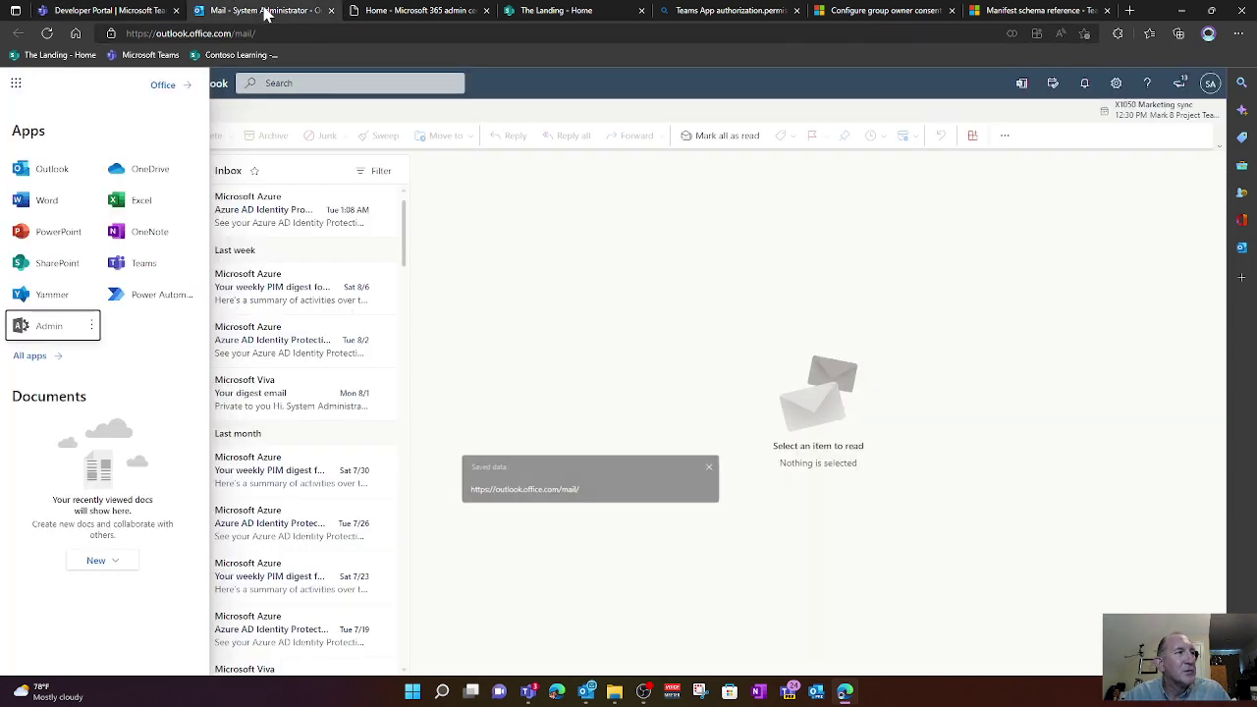
{"action": "key", "text": "ctrl+l"}
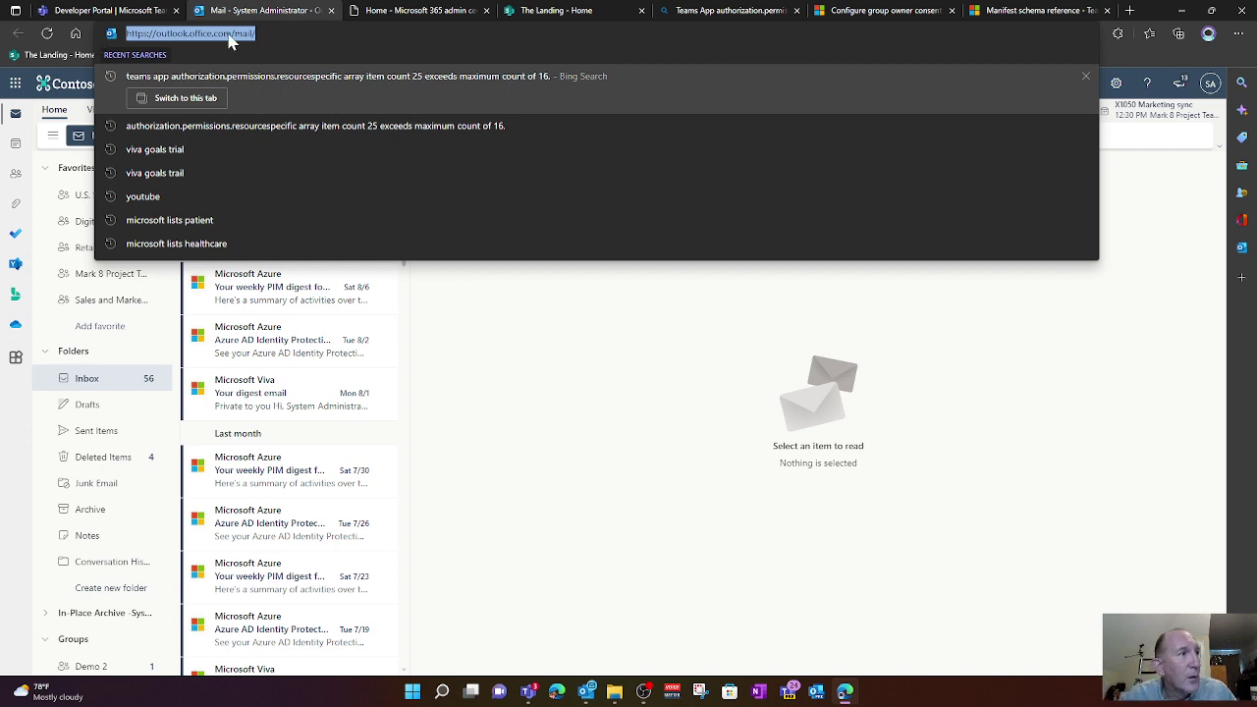
{"action": "left_click", "coordinate": [131, 14]}
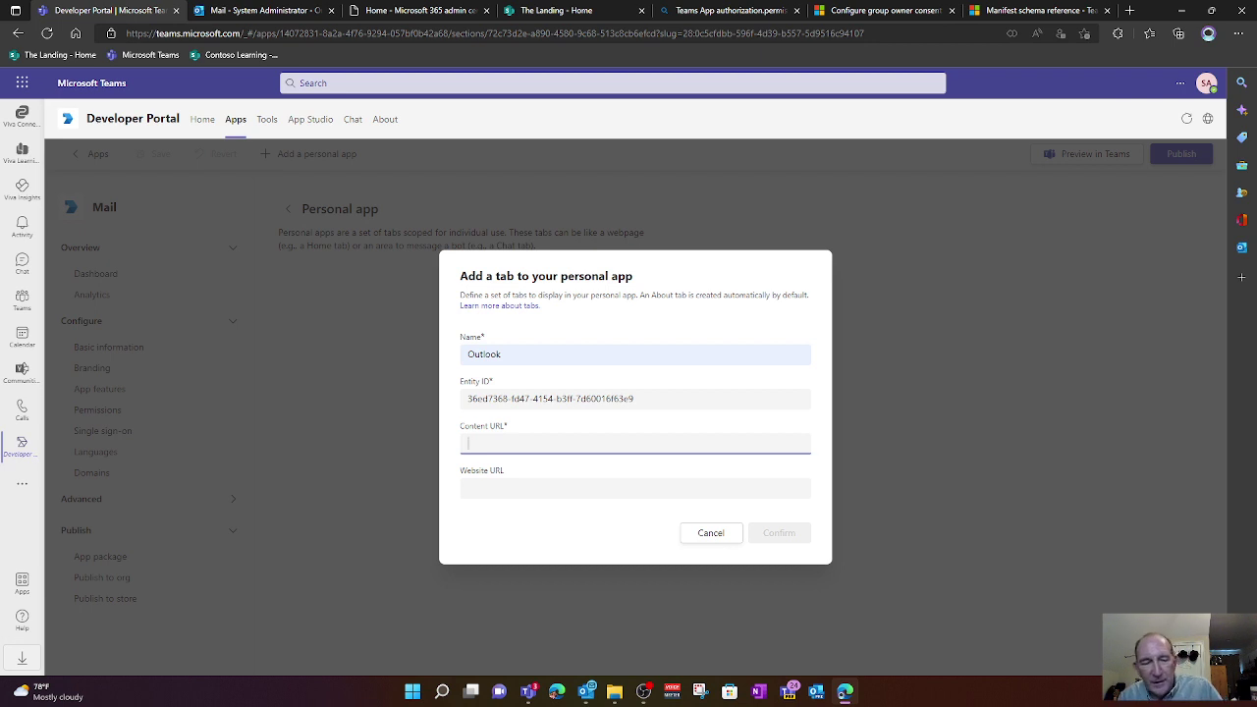
{"action": "left_click", "coordinate": [467, 443]}
{"action": "left_click", "coordinate": [546, 488]}
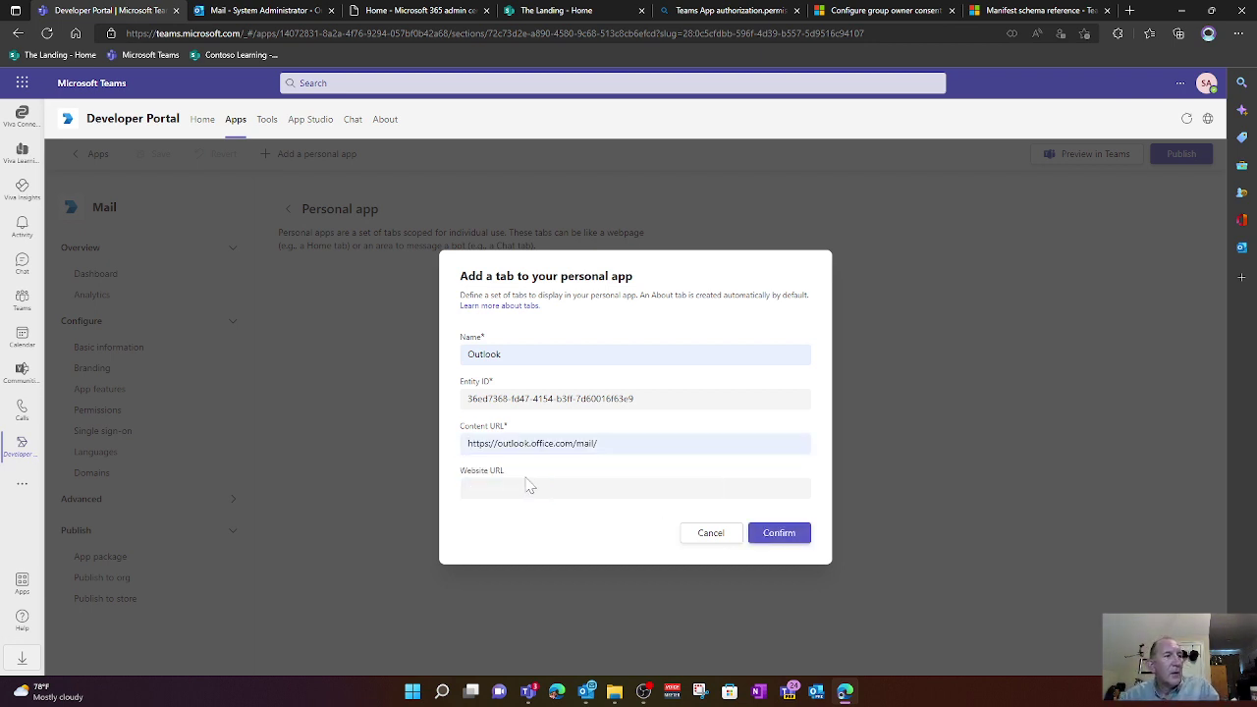
{"action": "left_click", "coordinate": [521, 482]}
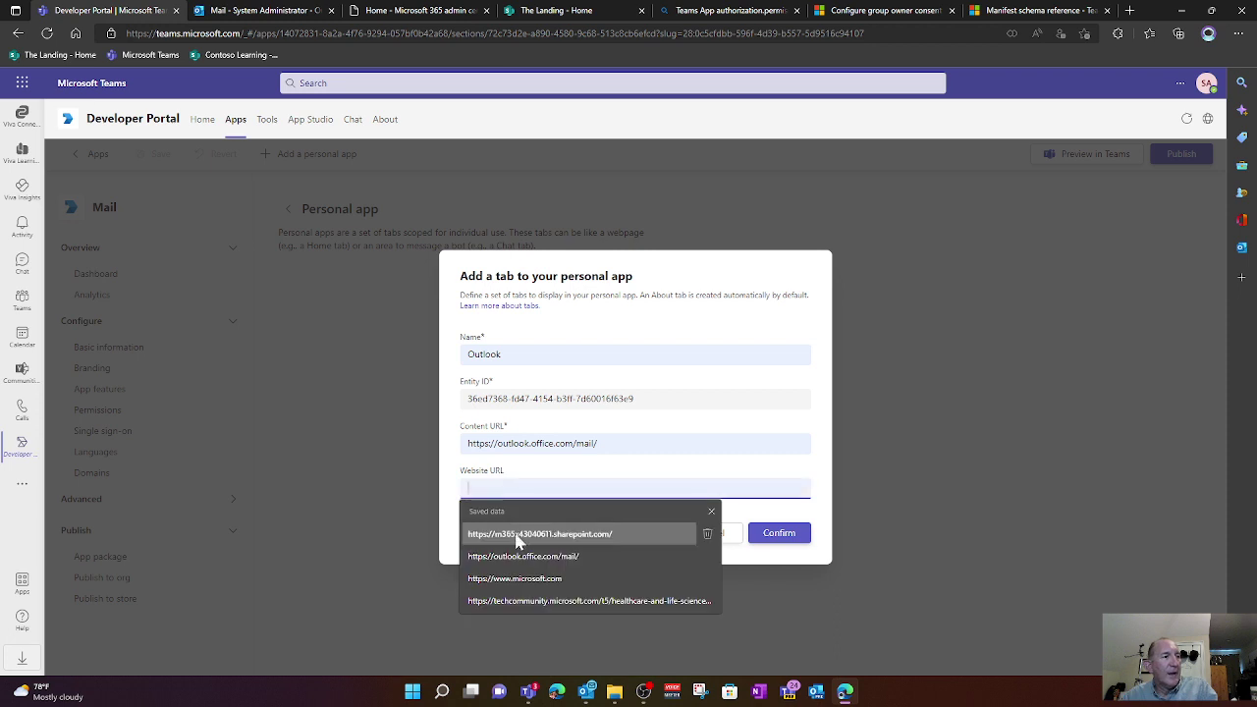
{"action": "left_click", "coordinate": [556, 556]}
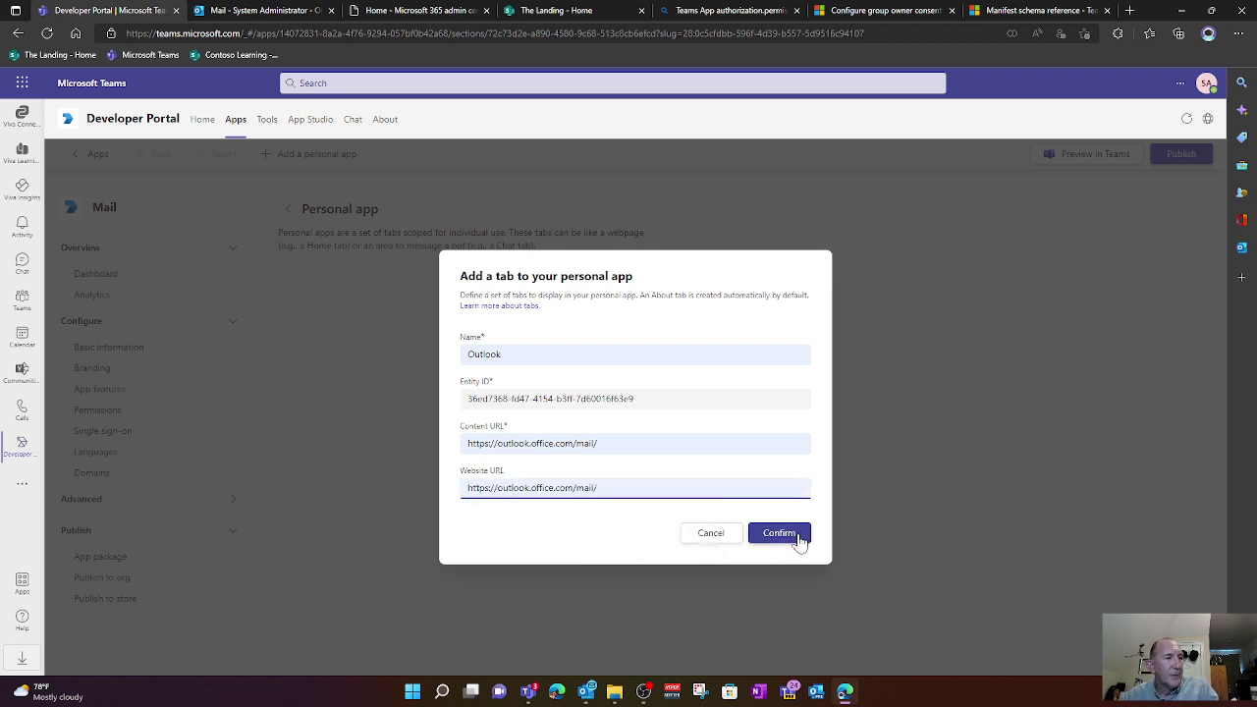
{"action": "left_click", "coordinate": [798, 538]}
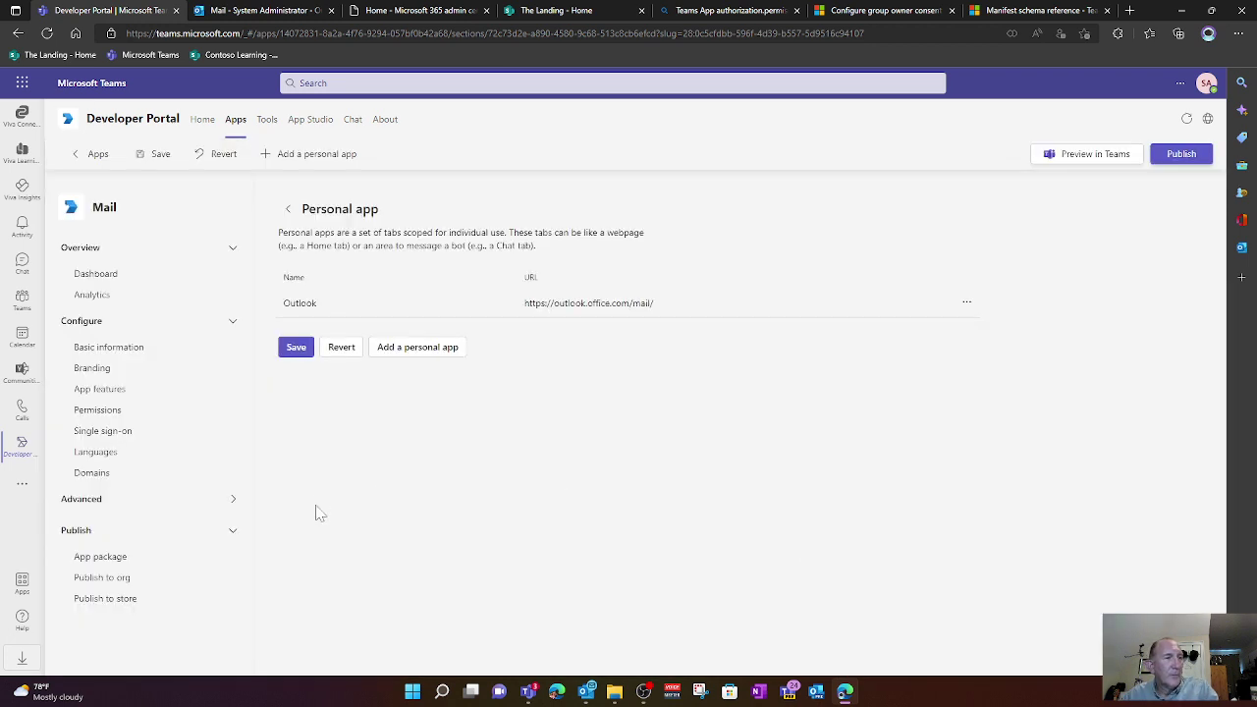
{"action": "left_click", "coordinate": [296, 347]}
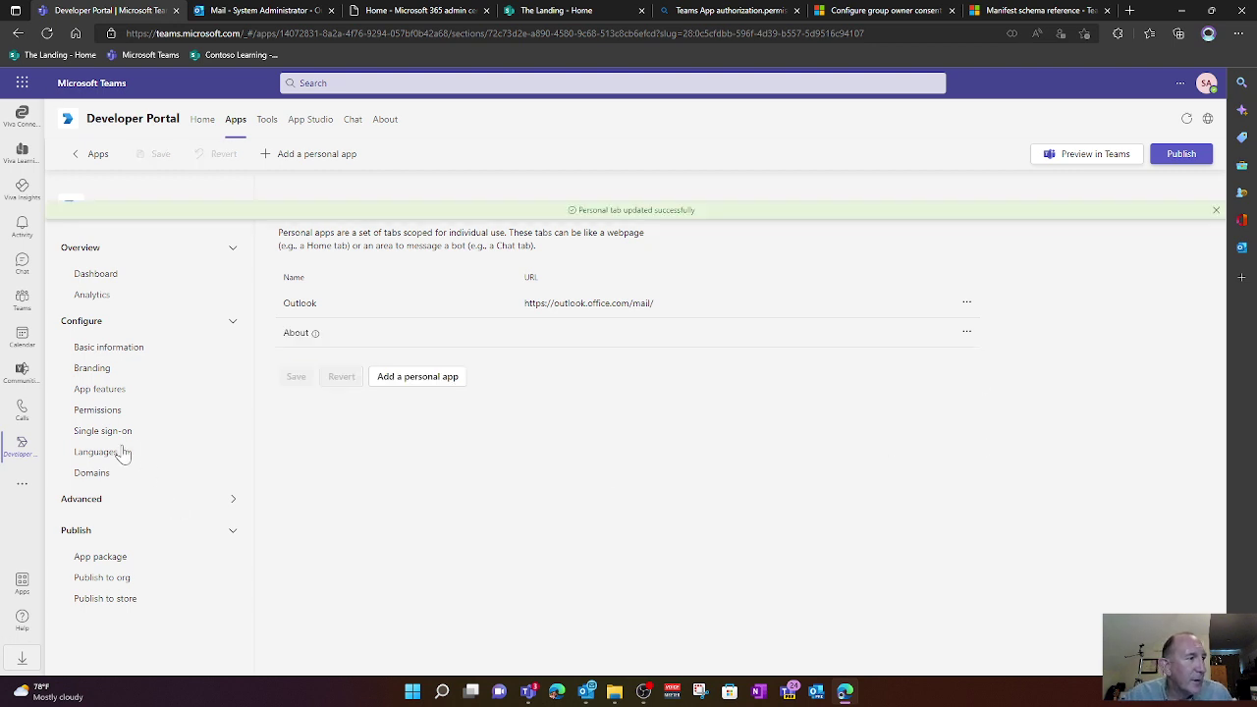
- Replace the app's color icon in the branding settings with the Outlook image from the Pictures > Outlook folder and save it
{"action": "left_click", "coordinate": [92, 368]}
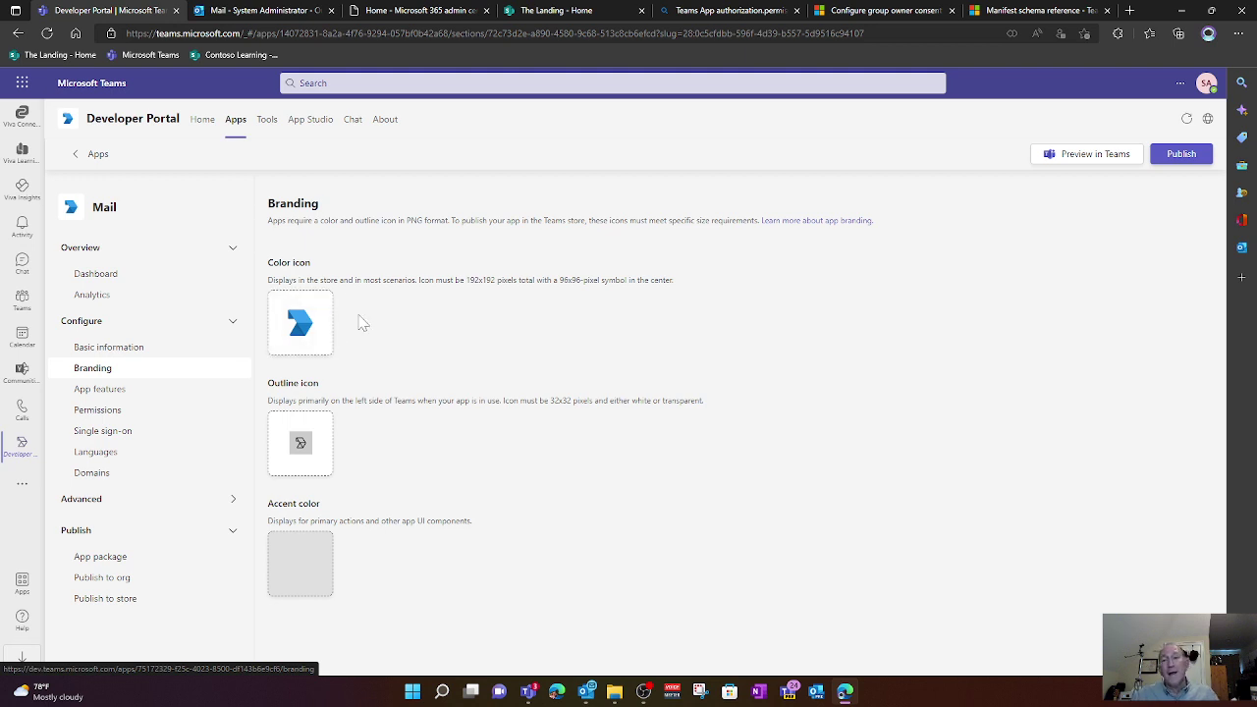
{"action": "left_click", "coordinate": [306, 334]}
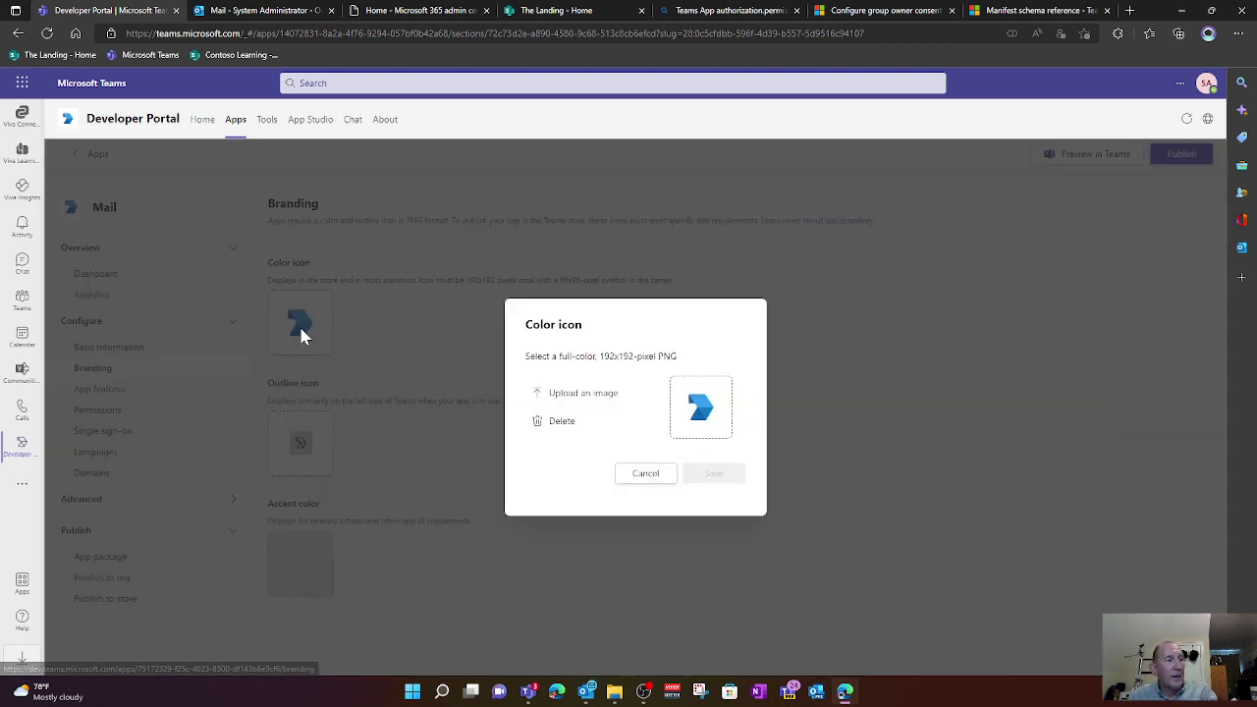
{"action": "left_click", "coordinate": [582, 394]}
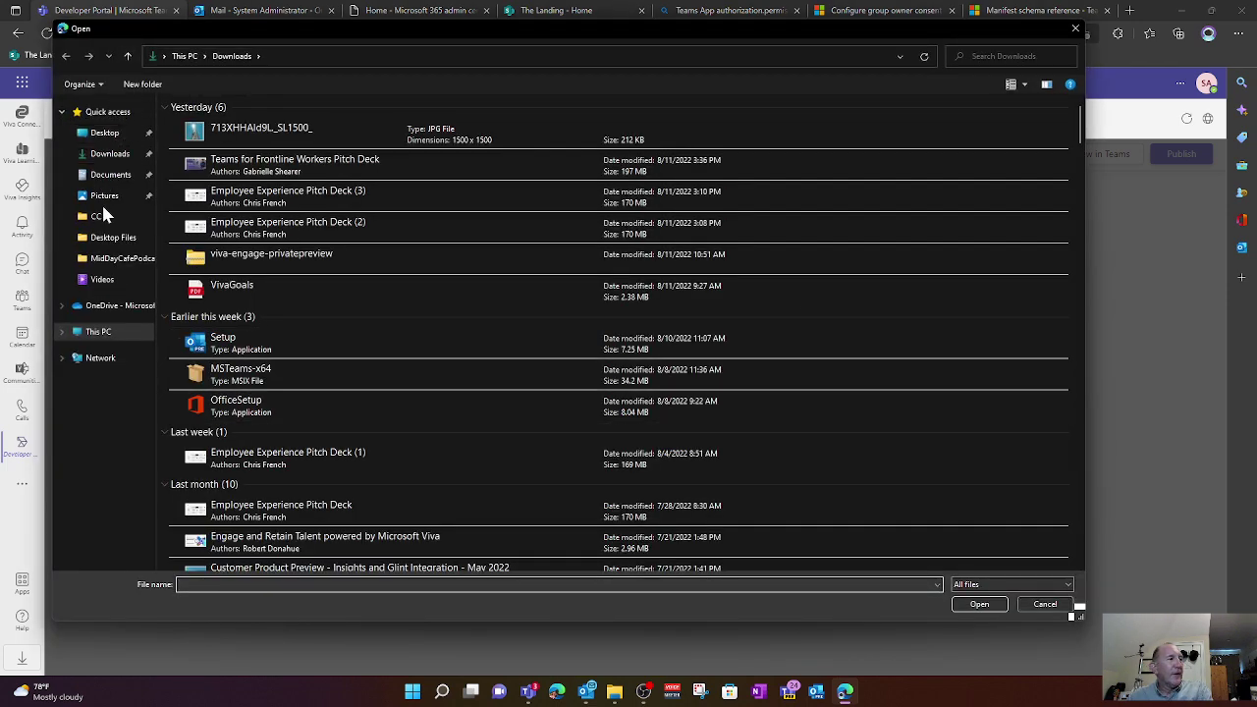
{"action": "left_click", "coordinate": [98, 197]}
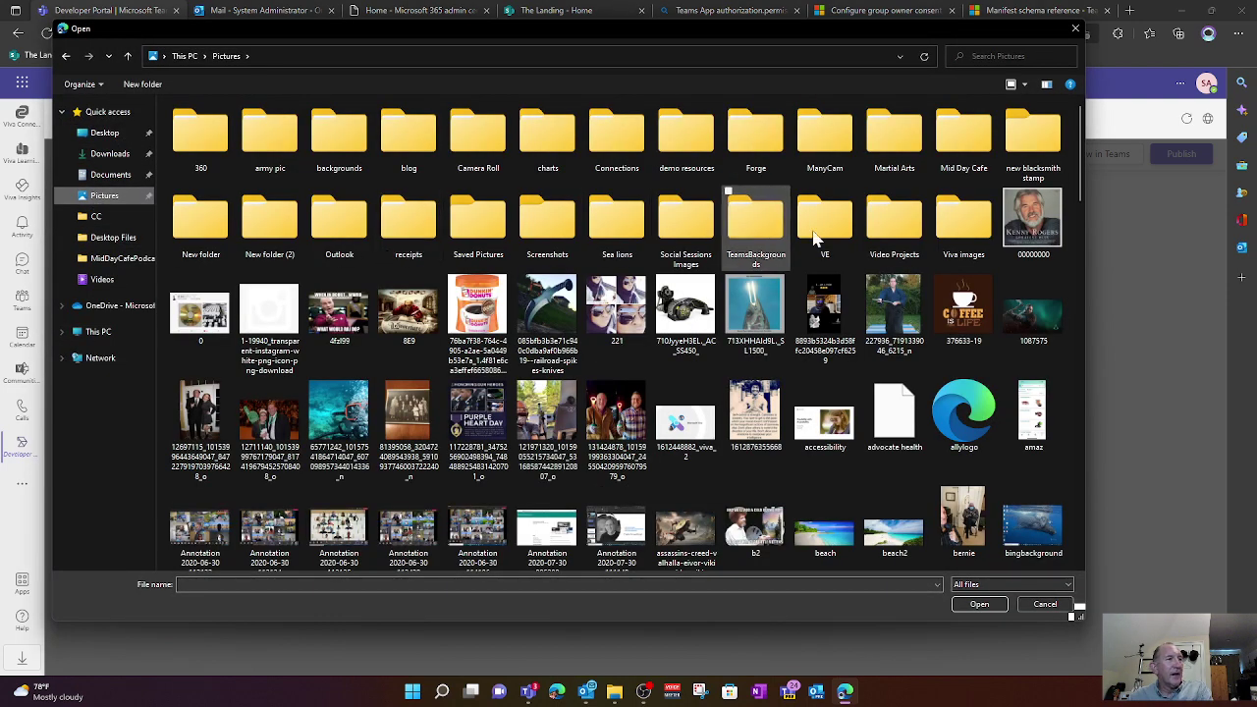
{"action": "double_click", "coordinate": [360, 238]}
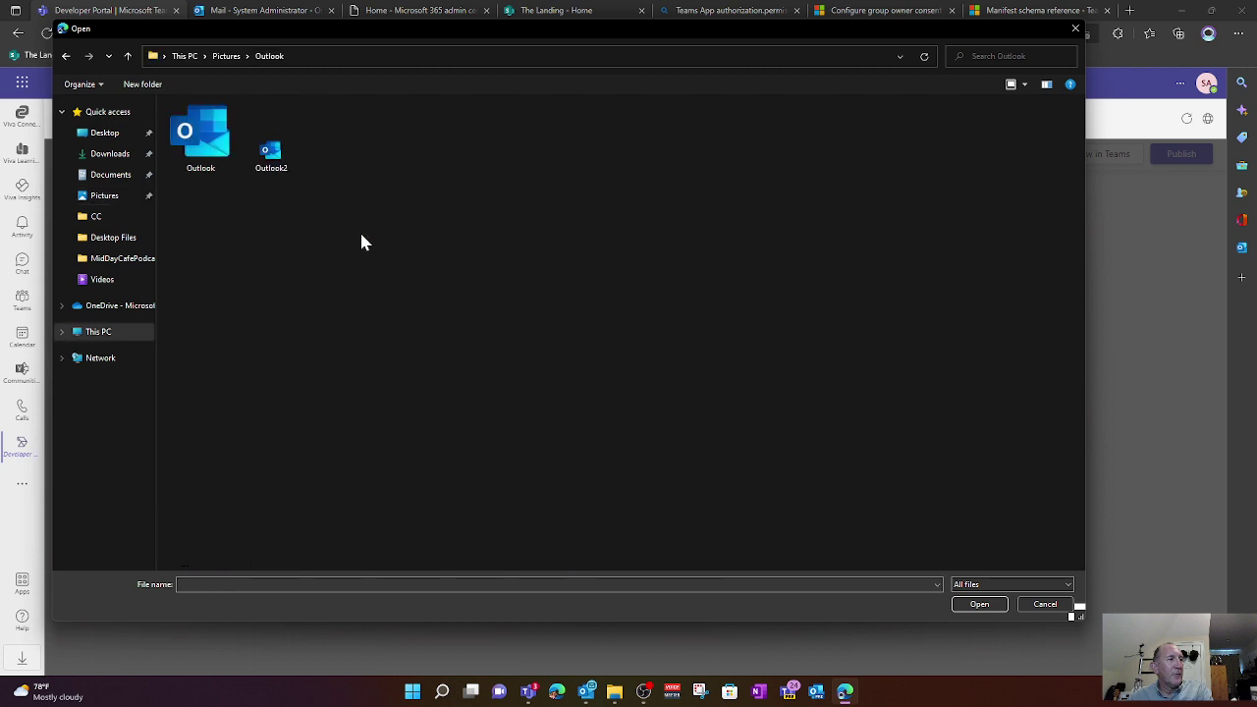
{"action": "double_click", "coordinate": [208, 147]}
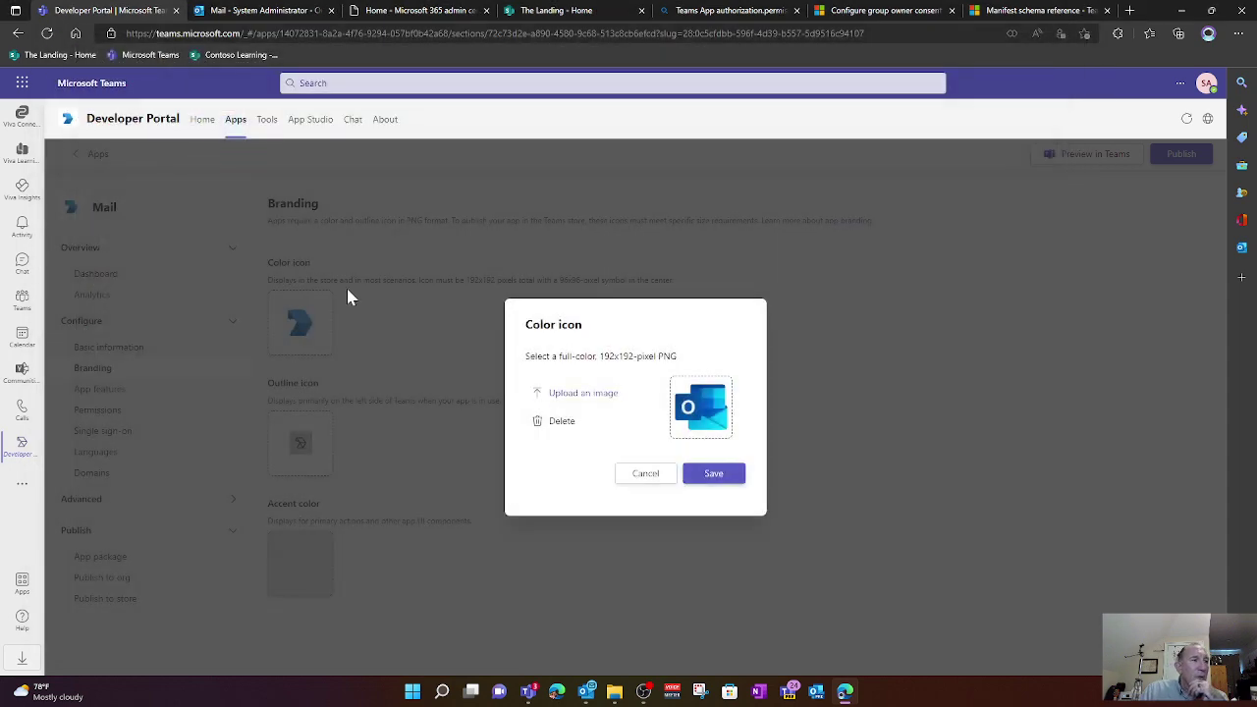
{"action": "left_click", "coordinate": [714, 475]}
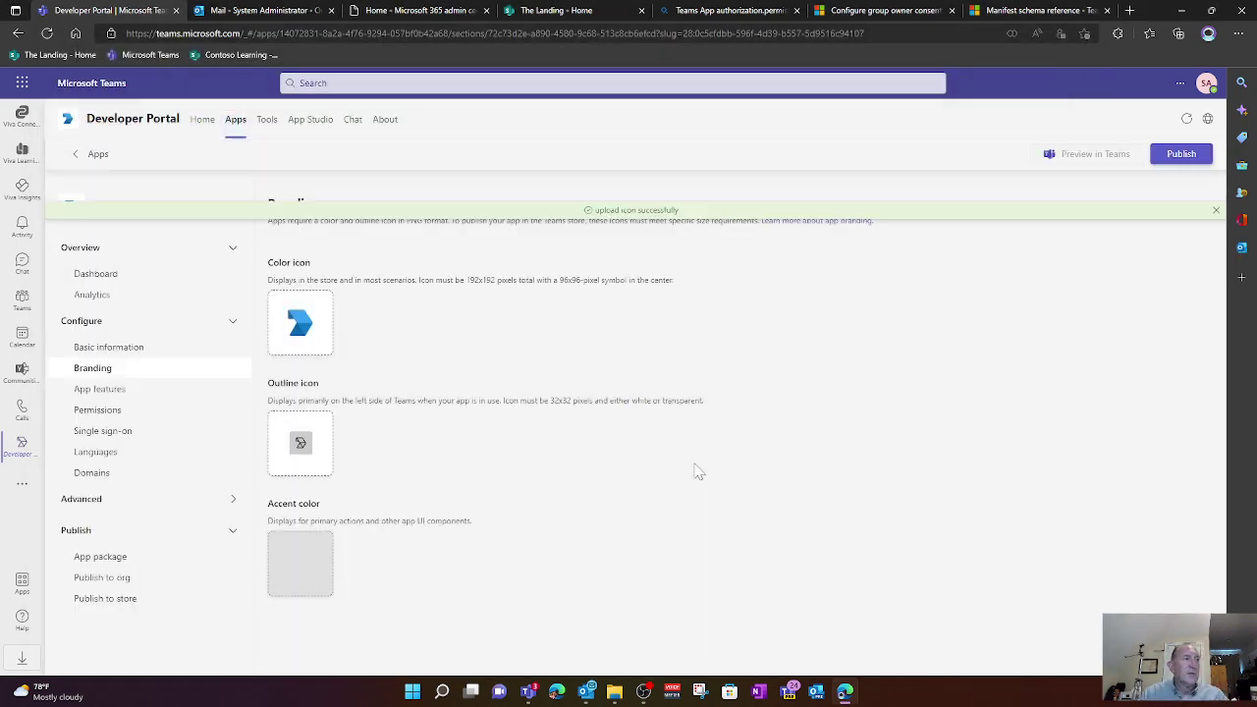
- Replace the outline icon with the Outlook2 image and save it
{"action": "left_click", "coordinate": [302, 447]}
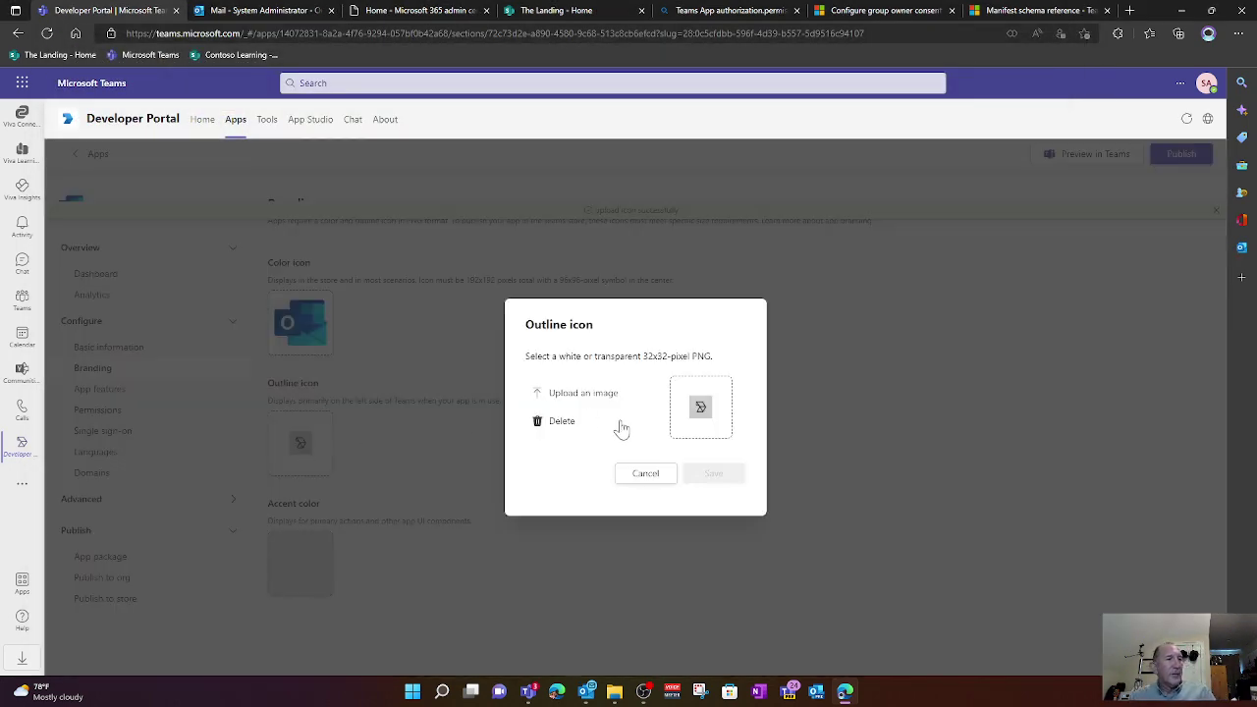
{"action": "left_click", "coordinate": [613, 395]}
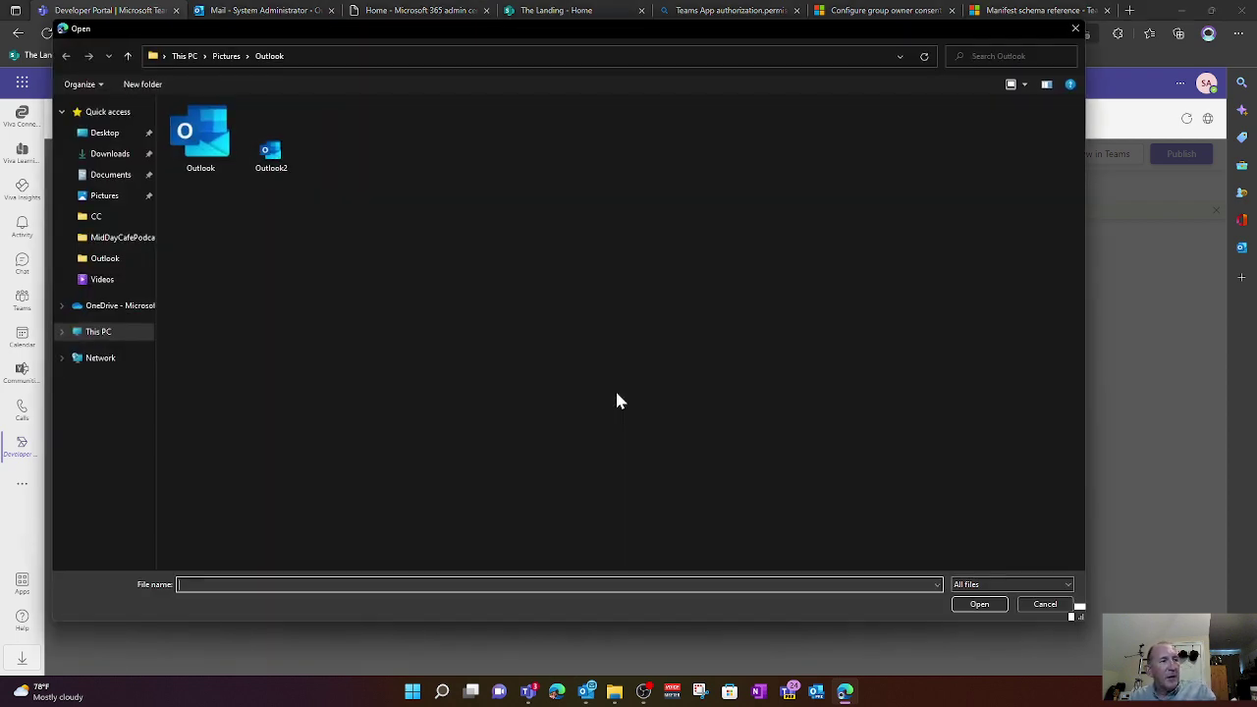
{"action": "double_click", "coordinate": [260, 165]}
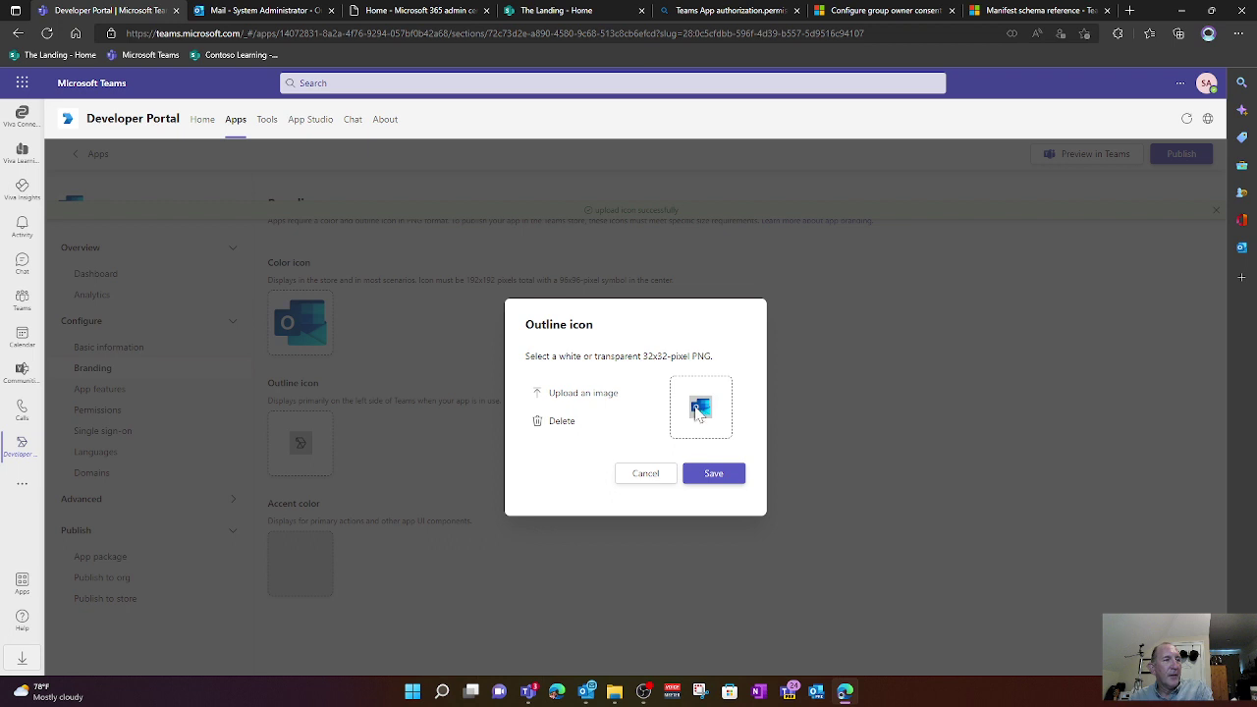
{"action": "left_click", "coordinate": [713, 474]}
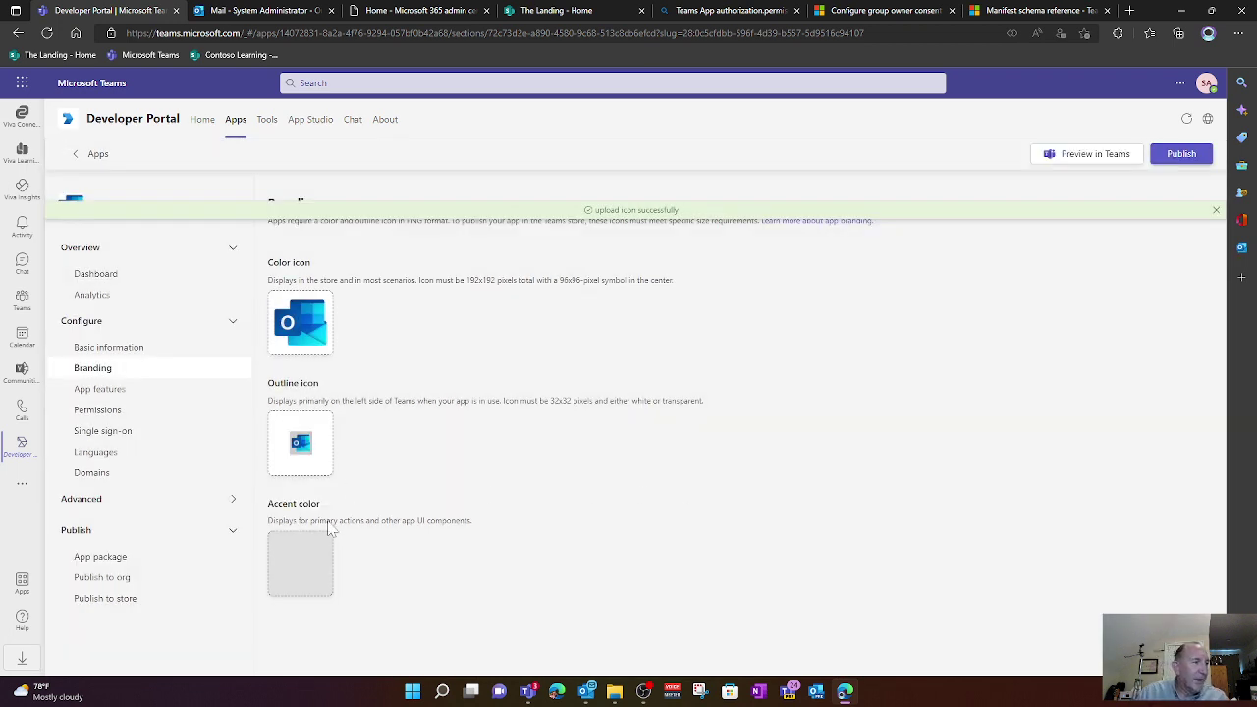
- Set the accent color to the blue with hex value 347299, save it, and return to the app features
{"action": "left_click", "coordinate": [321, 567]}
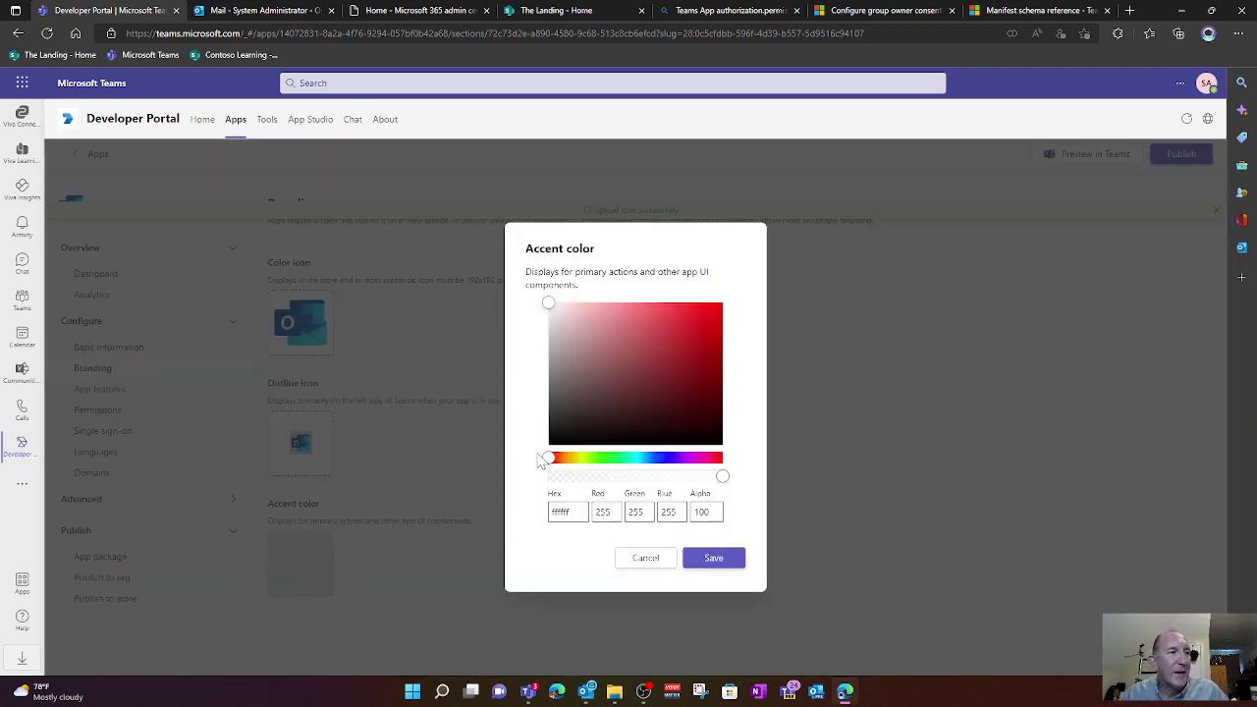
{"action": "left_click_drag", "start_coordinate": [550, 460], "coordinate": [650, 478]}
{"action": "left_click", "coordinate": [664, 360]}
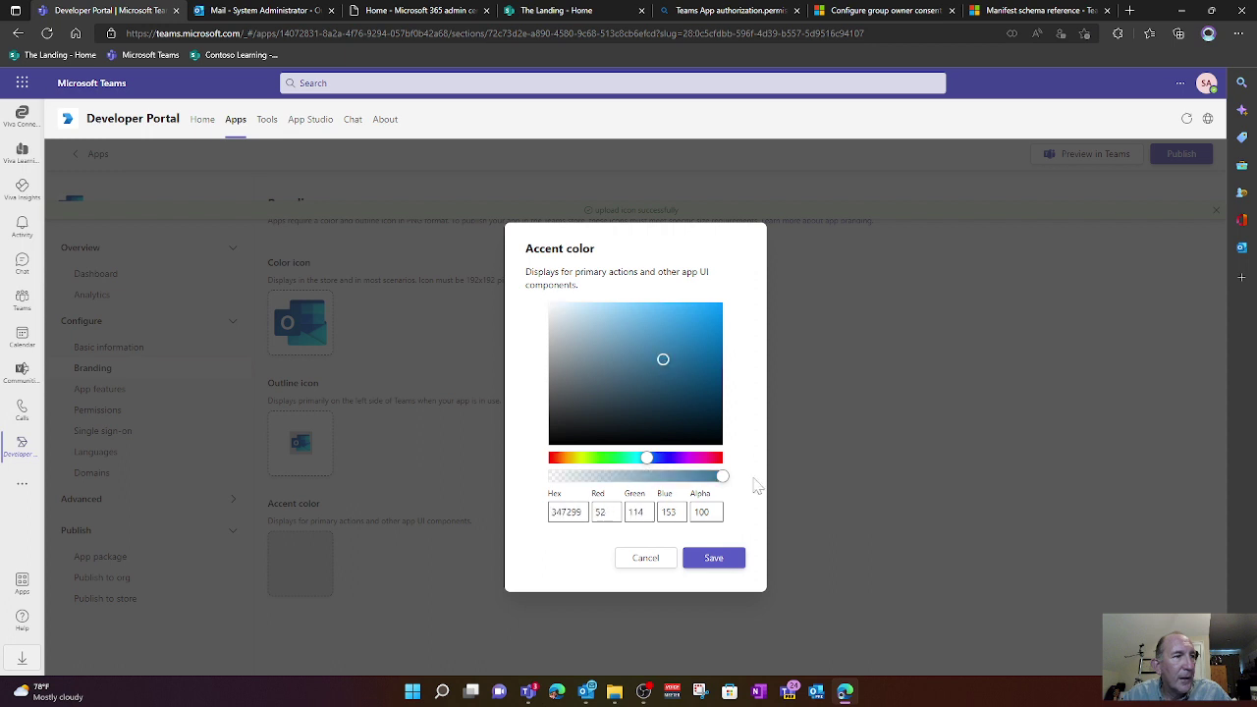
{"action": "left_click", "coordinate": [715, 557]}
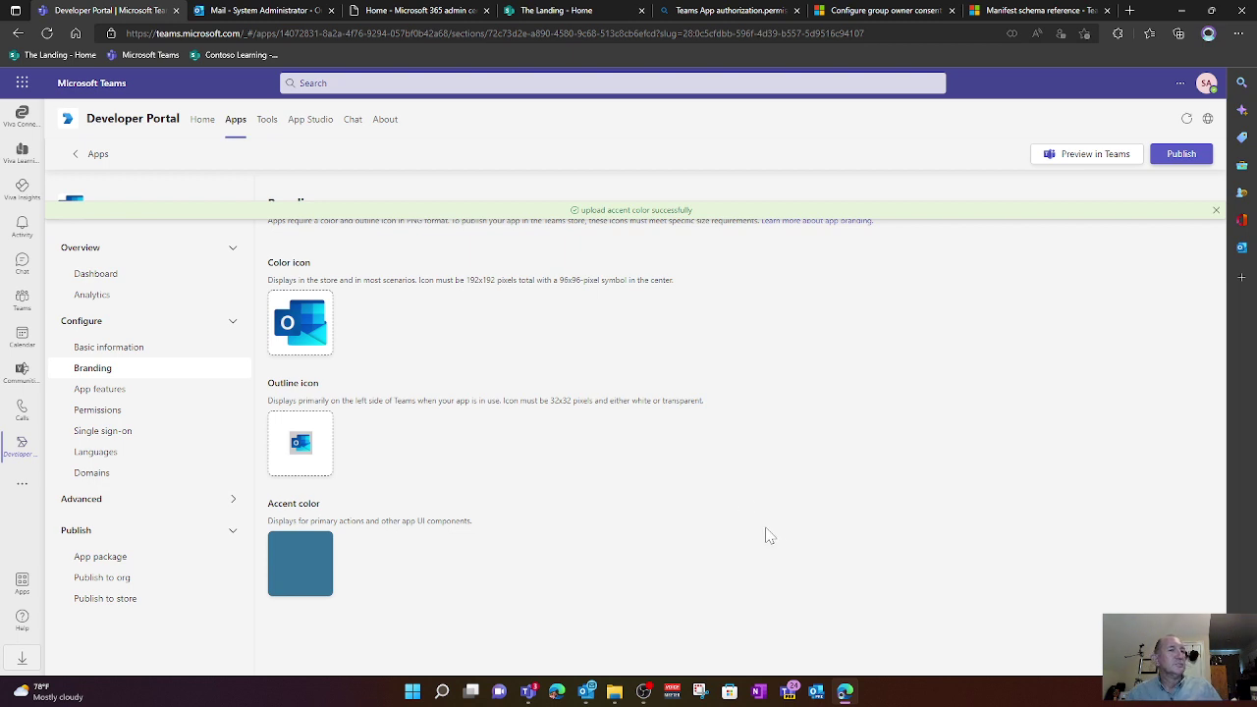
{"action": "left_click", "coordinate": [1215, 210]}
{"action": "left_click", "coordinate": [100, 389]}
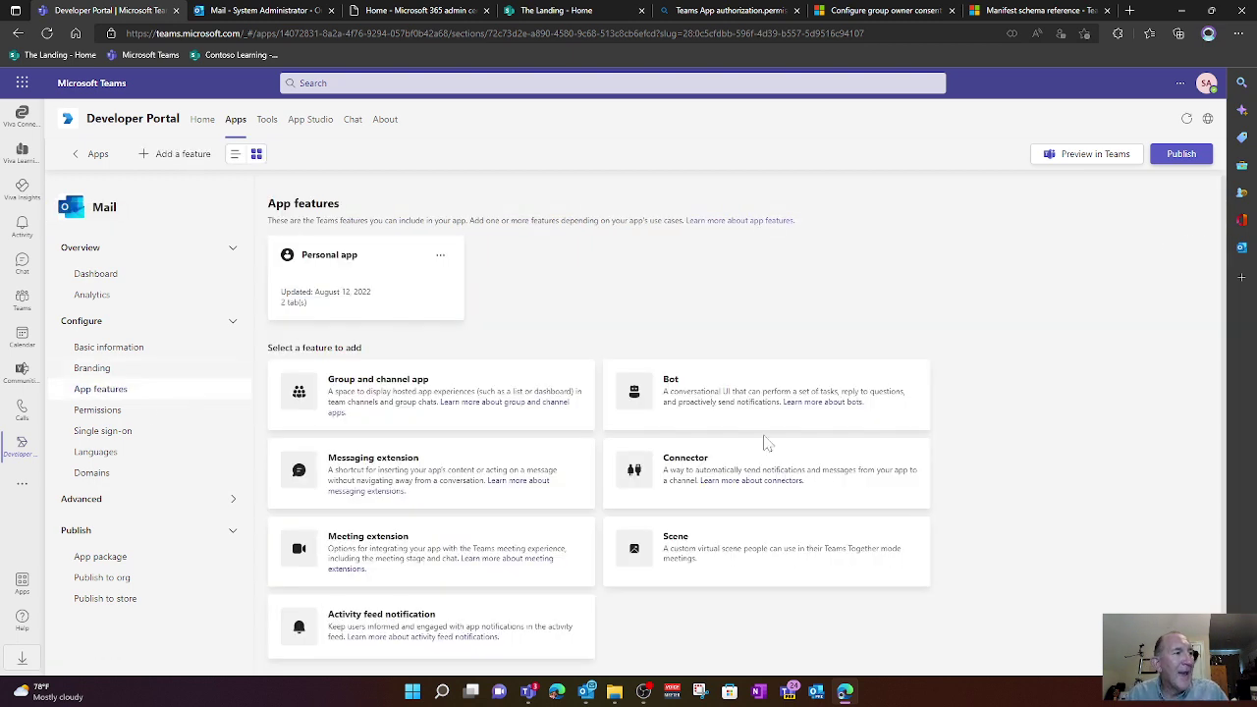
- In the app's device permissions, enable using the camera, microphone and speakers and sending the user notifications
{"action": "left_click", "coordinate": [85, 411]}
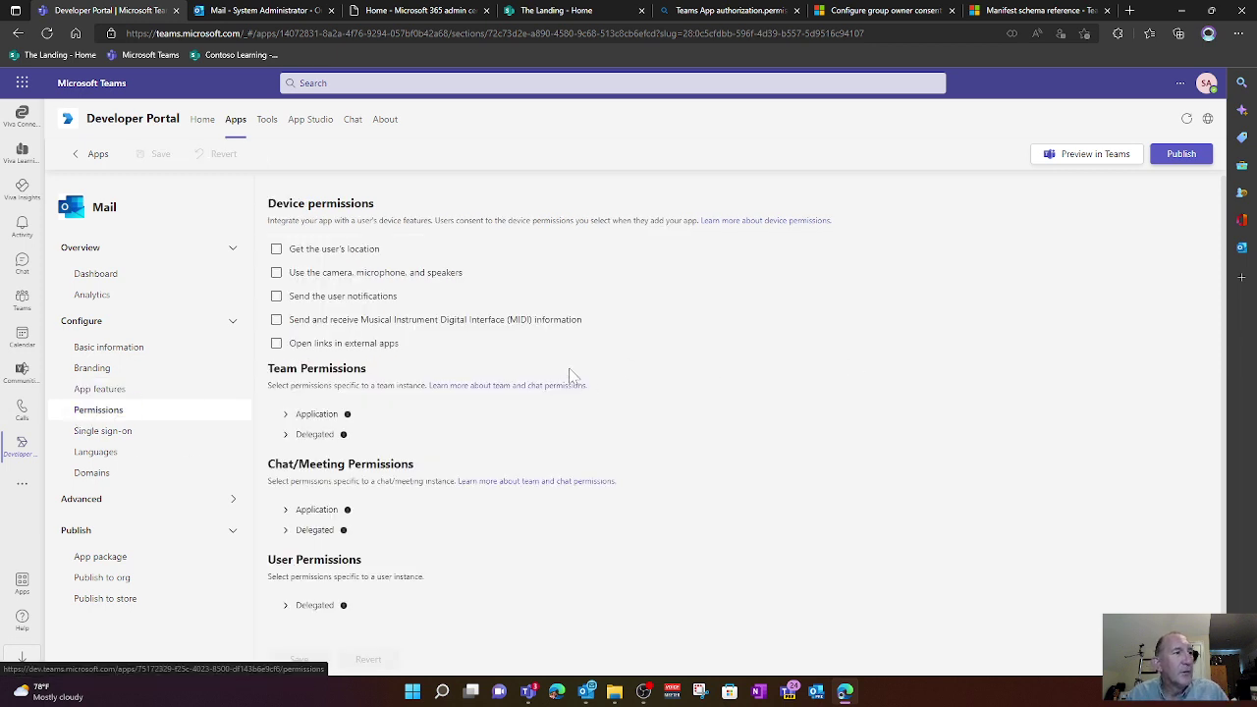
{"action": "left_click", "coordinate": [276, 275]}
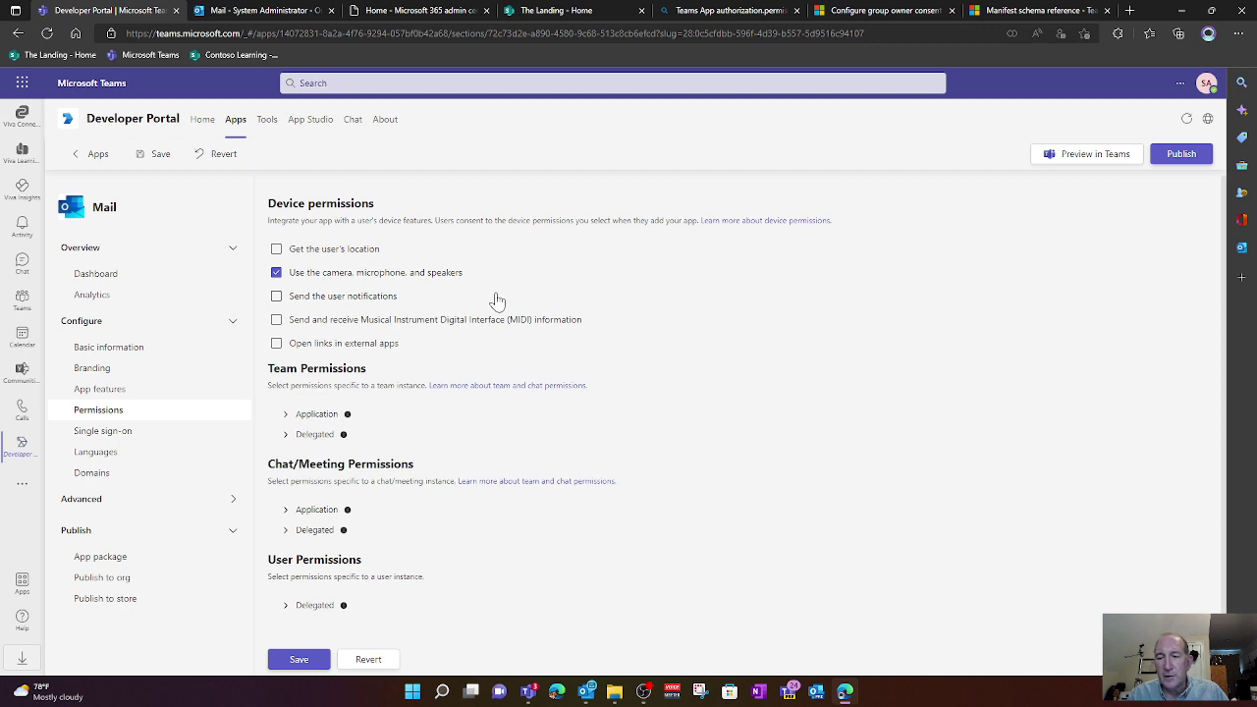
{"action": "left_click", "coordinate": [276, 297]}
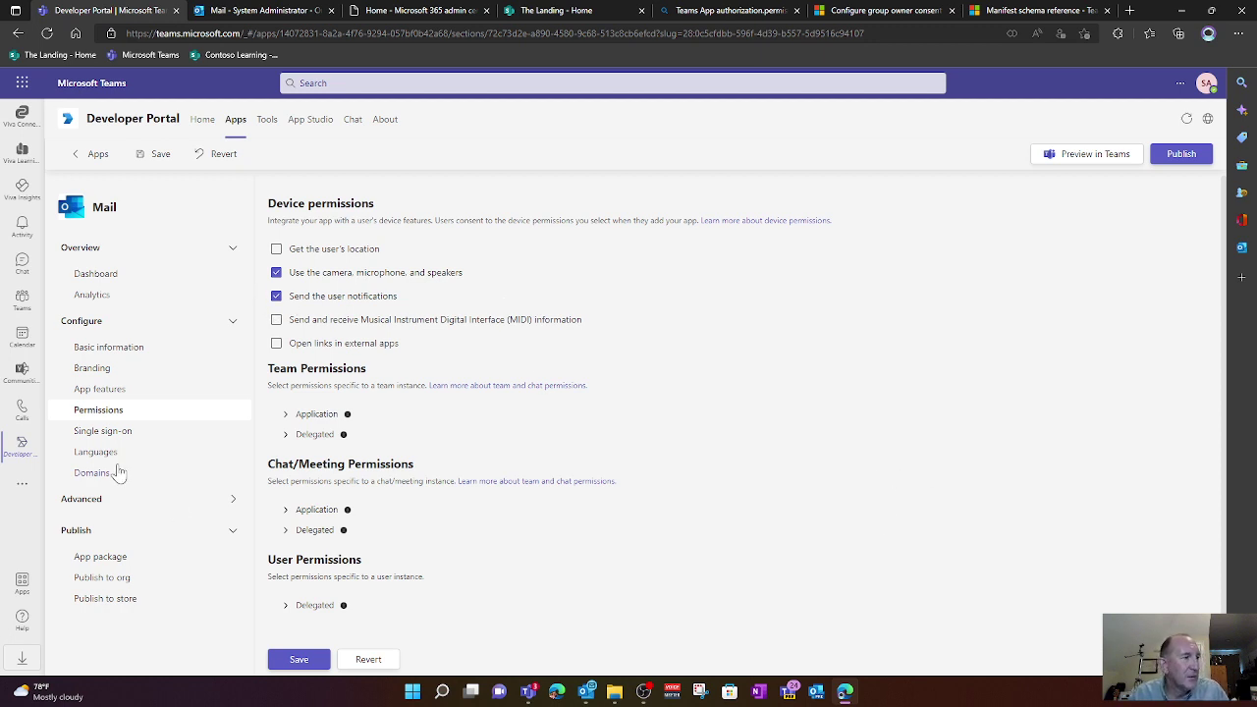
- Review the app's single sign-on, languages and domains settings and its publishing options without publishing it
{"action": "left_click", "coordinate": [116, 435]}
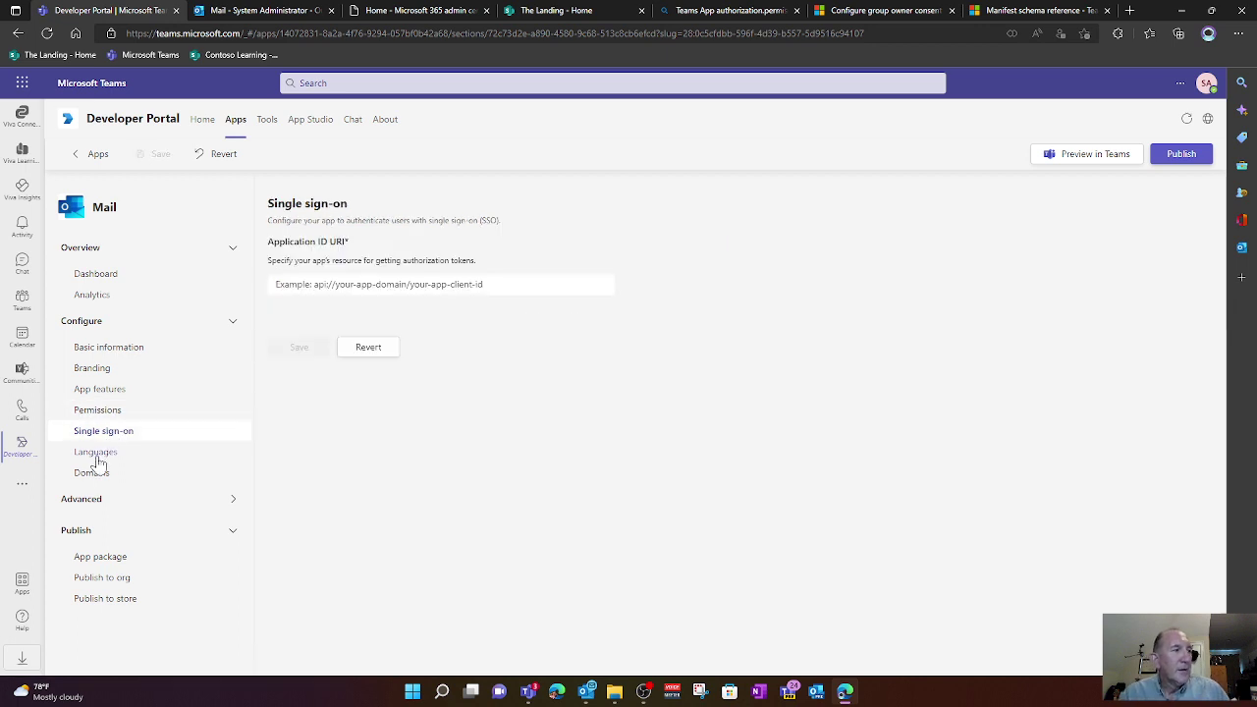
{"action": "left_click", "coordinate": [98, 456]}
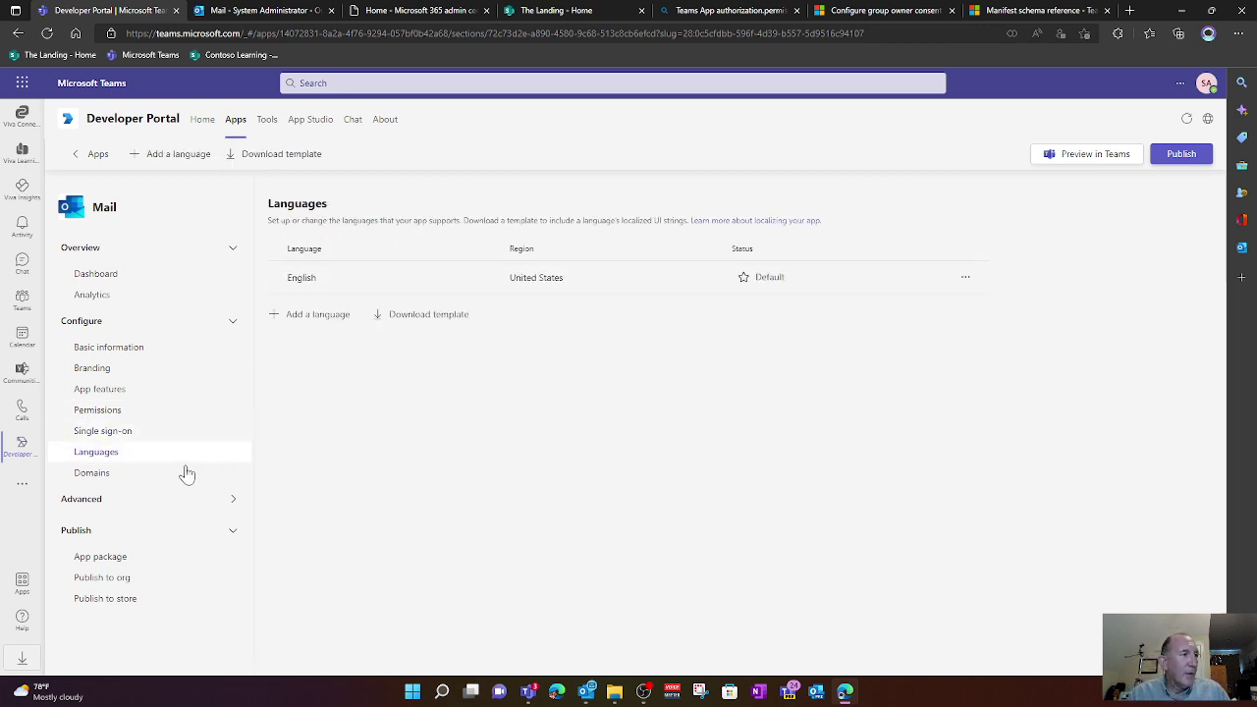
{"action": "left_click", "coordinate": [93, 475]}
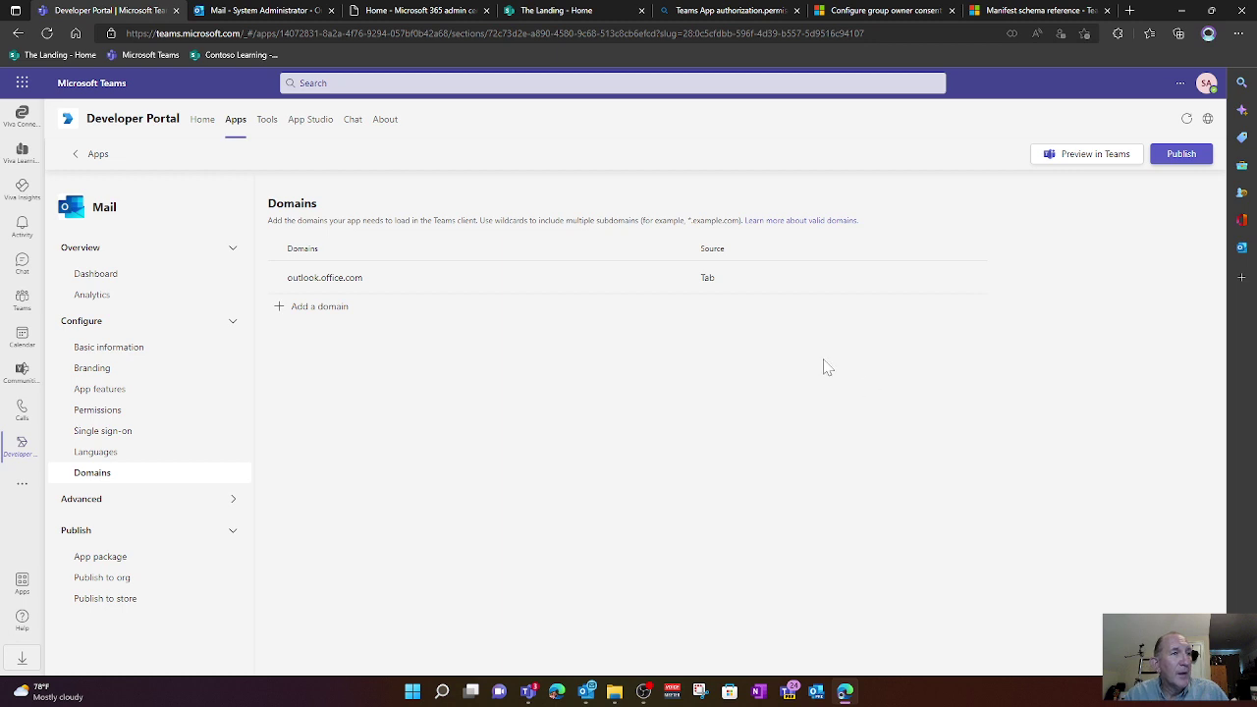
{"action": "left_click", "coordinate": [1175, 157]}
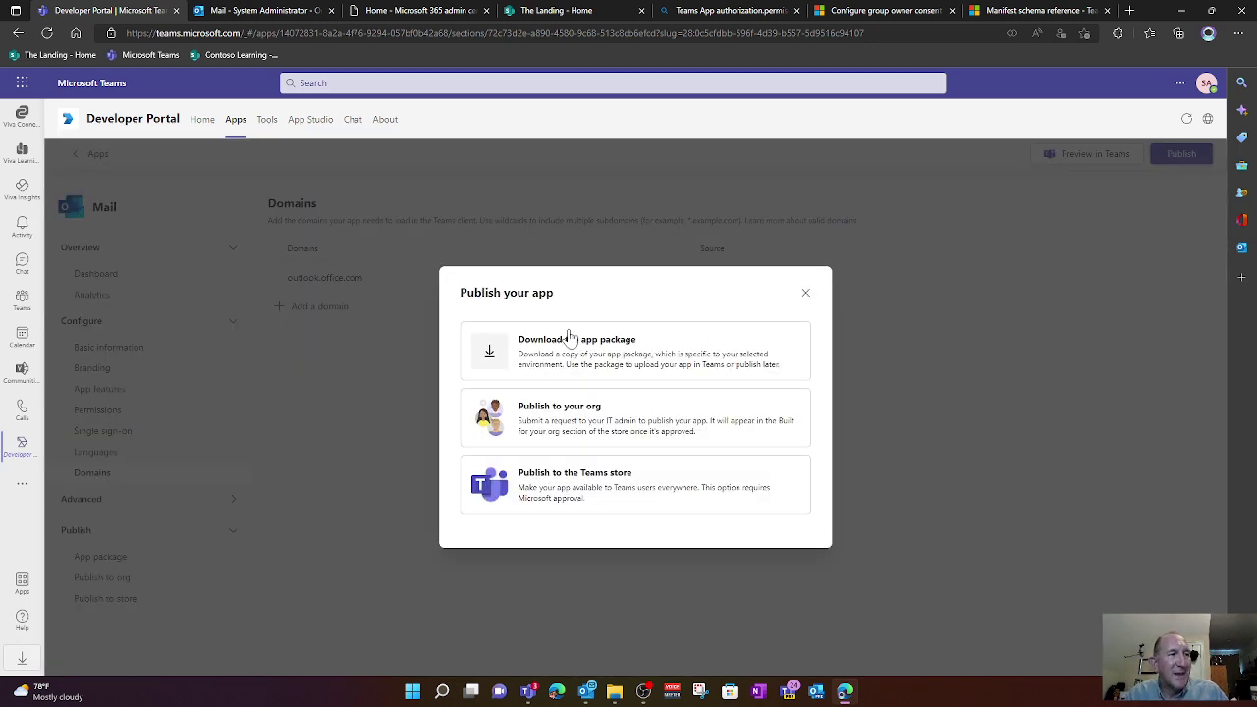
{"action": "left_click", "coordinate": [806, 295]}
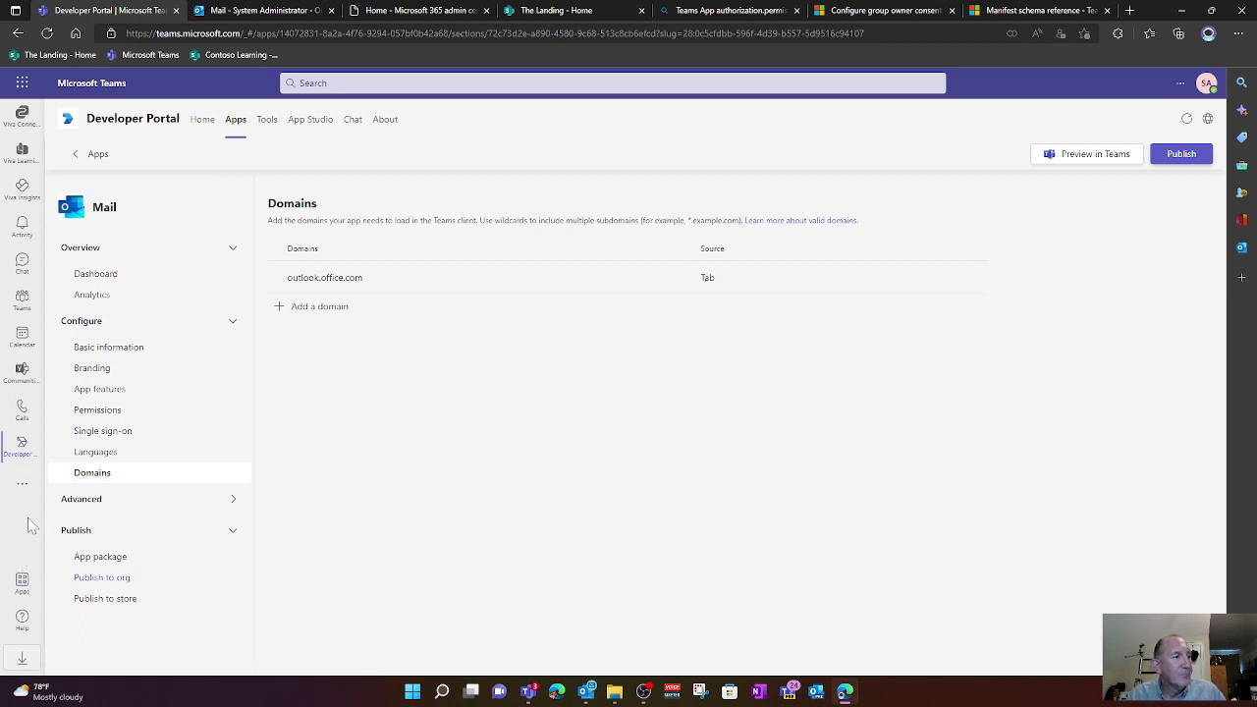
- Try to upload the zipped app package from the Desktop folder to the organization's app catalog
{"action": "left_click", "coordinate": [22, 582]}
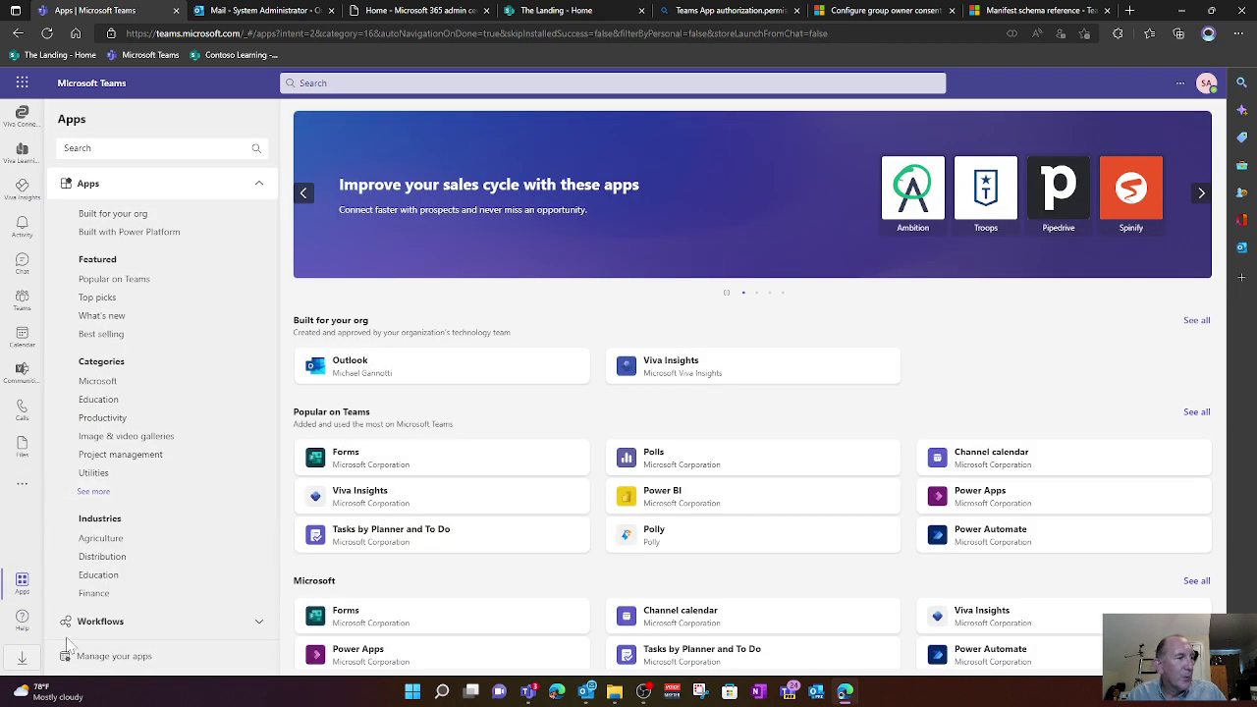
{"action": "left_click", "coordinate": [116, 656]}
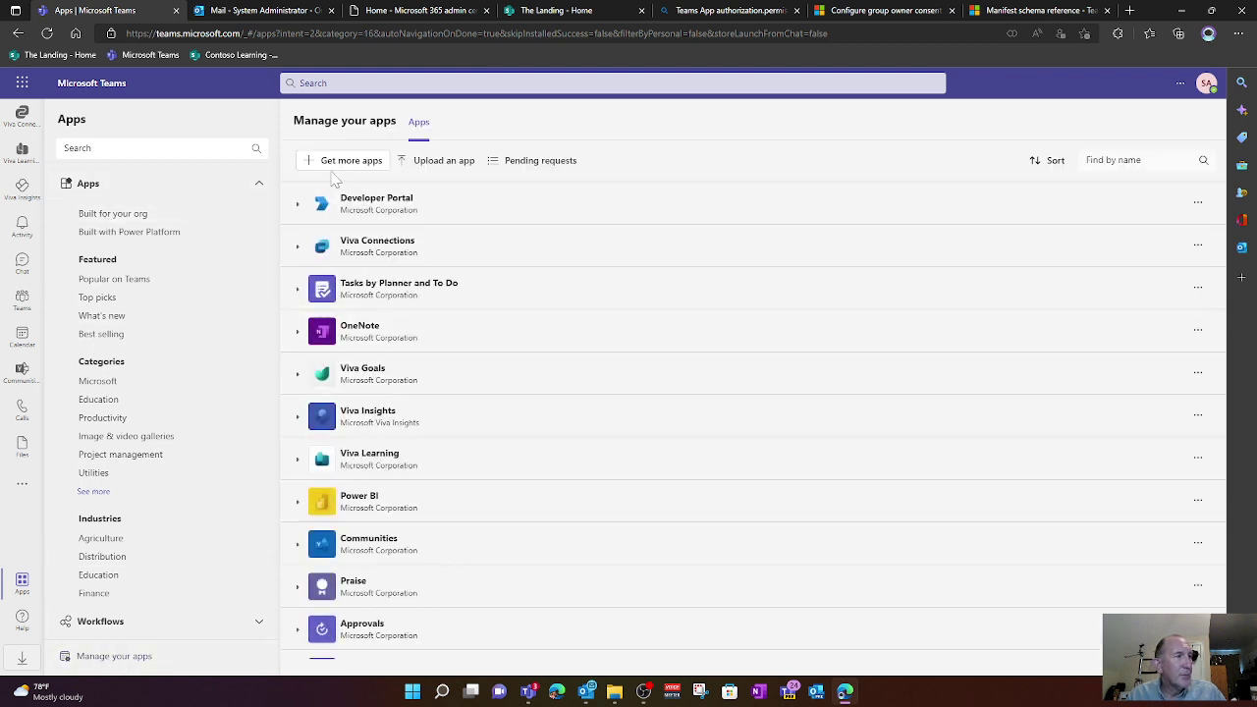
{"action": "left_click", "coordinate": [443, 165]}
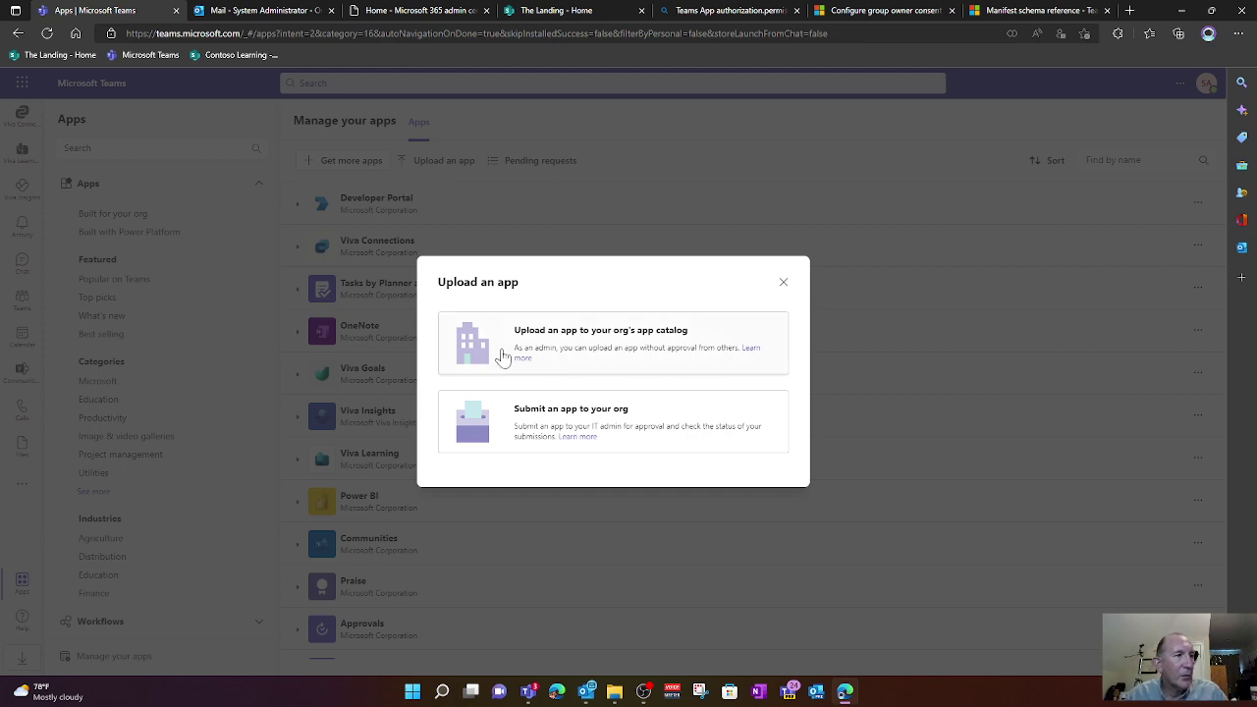
{"action": "left_click", "coordinate": [690, 355]}
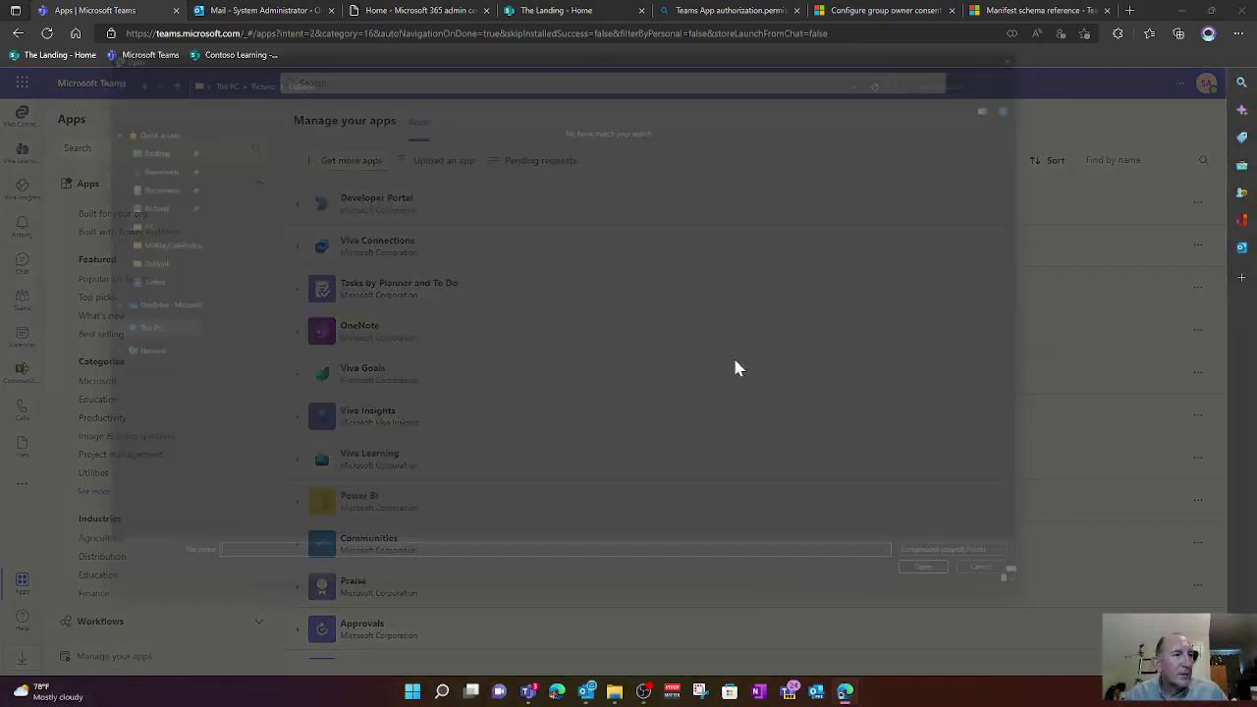
{"action": "left_click", "coordinate": [102, 133]}
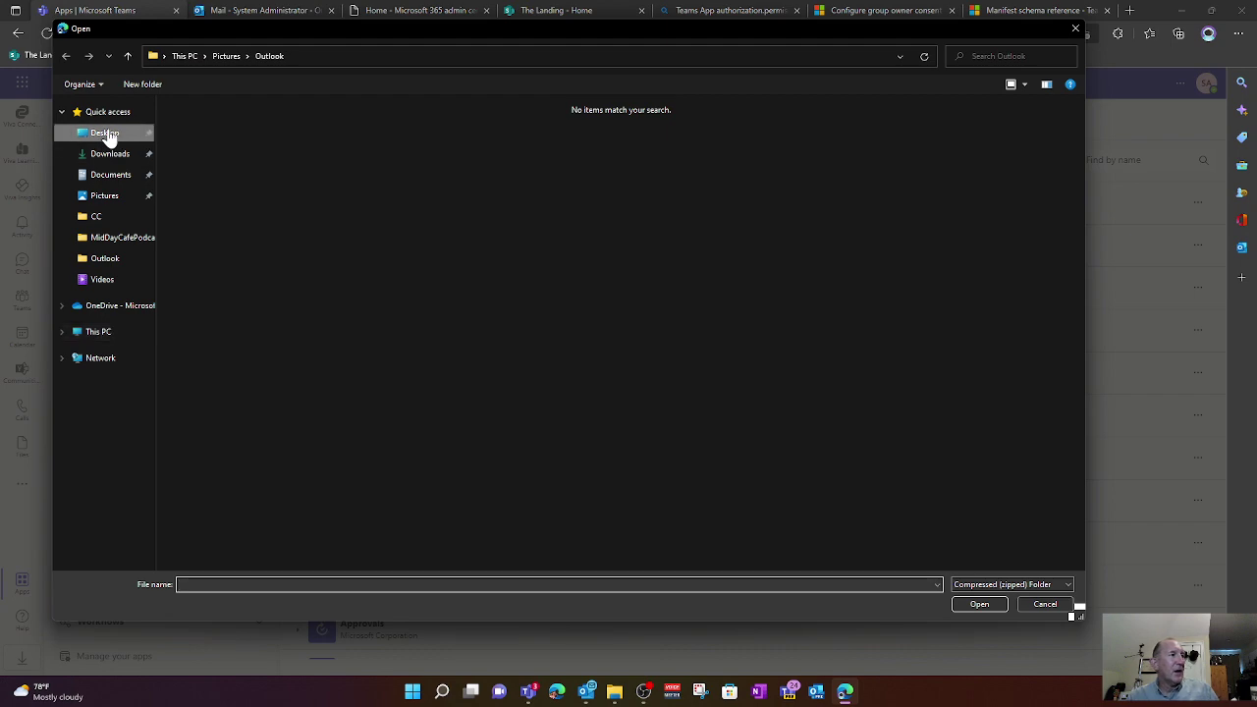
{"action": "left_click", "coordinate": [239, 126]}
{"action": "double_click", "coordinate": [239, 126]}
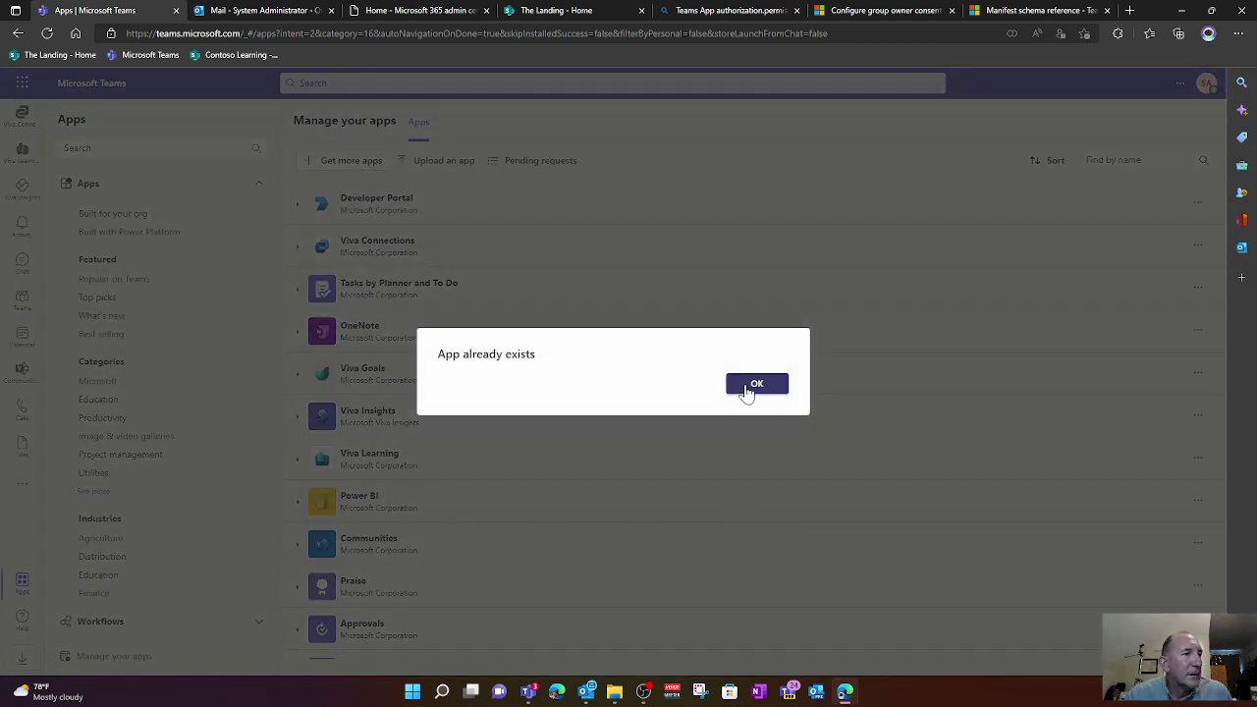
{"action": "left_click", "coordinate": [748, 385]}
- Expand Communities in the list of managed apps and open its personal app
{"action": "left_click", "coordinate": [690, 539]}
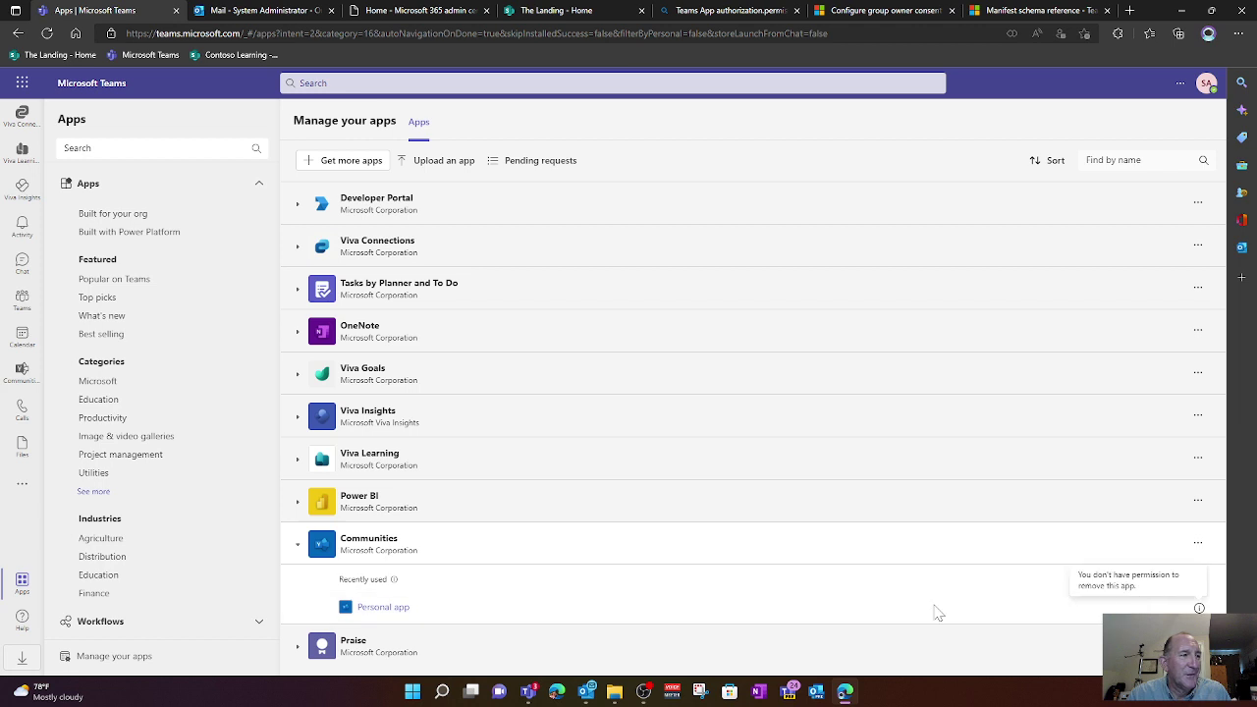
{"action": "left_click", "coordinate": [385, 609]}
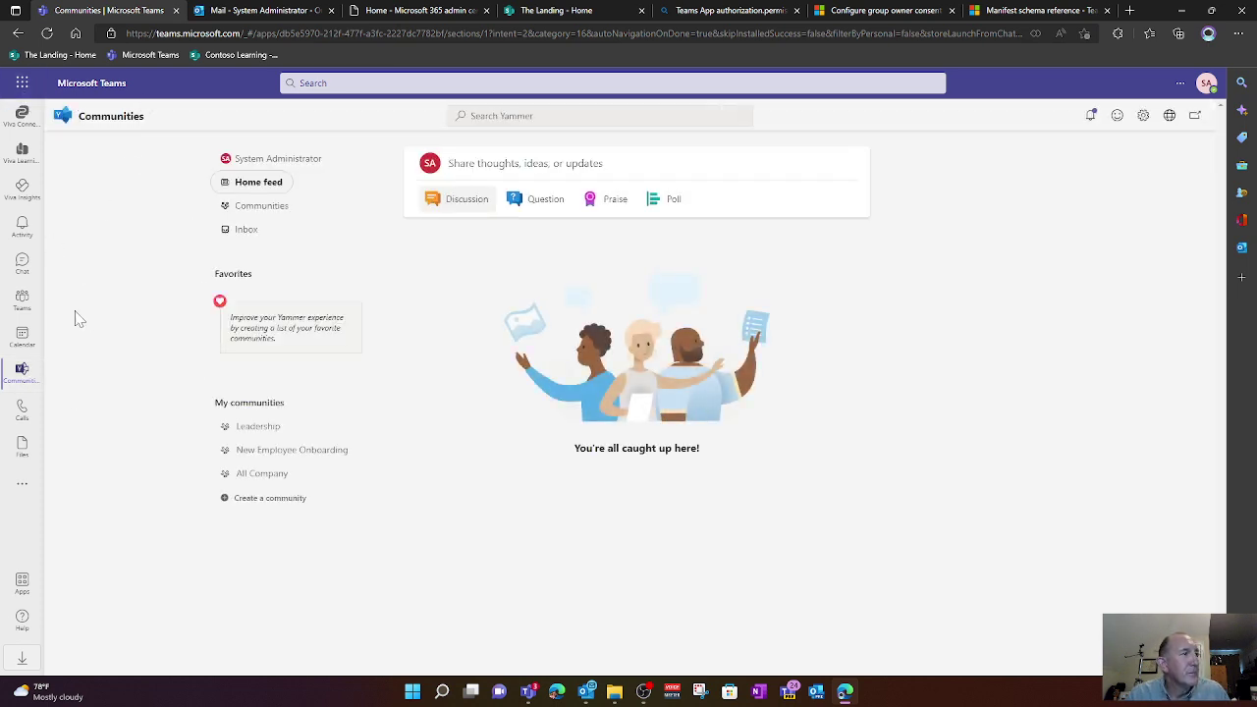
- Find the Outlook app described as OWA among the Teams apps and add it
{"action": "left_click", "coordinate": [22, 485]}
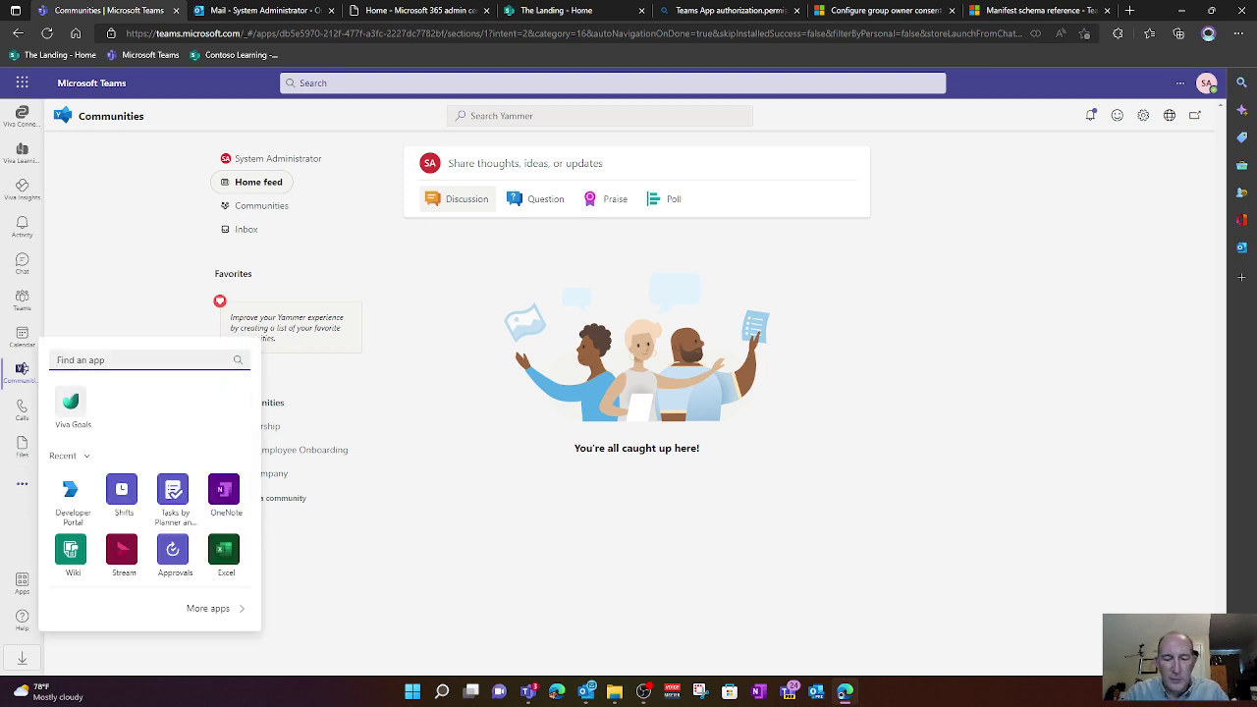
{"action": "type", "text": "outlo"}
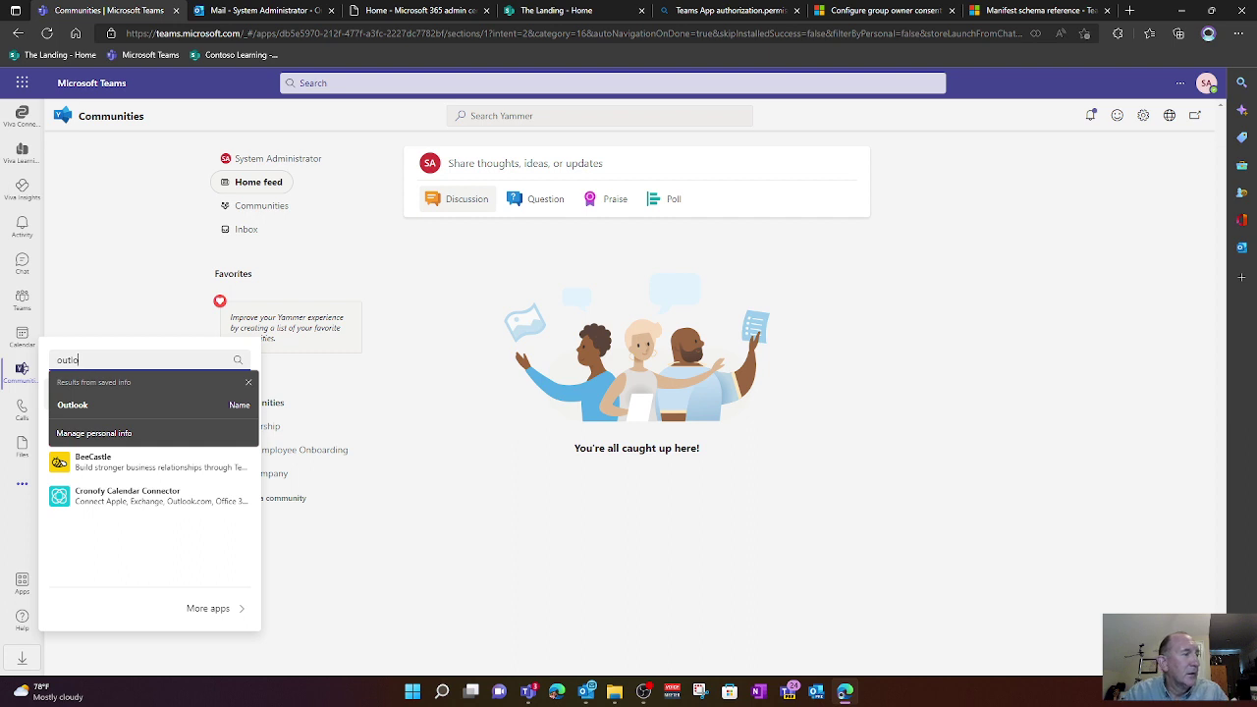
{"action": "left_click", "coordinate": [116, 410]}
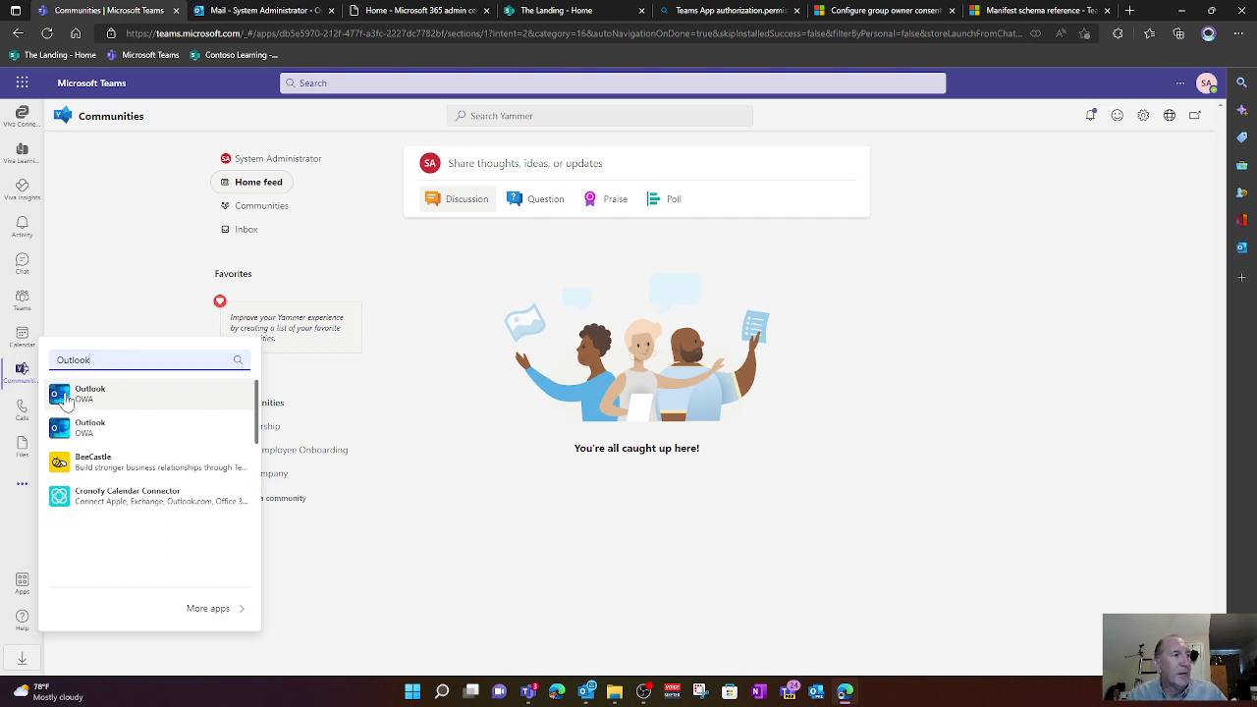
{"action": "left_click", "coordinate": [65, 398]}
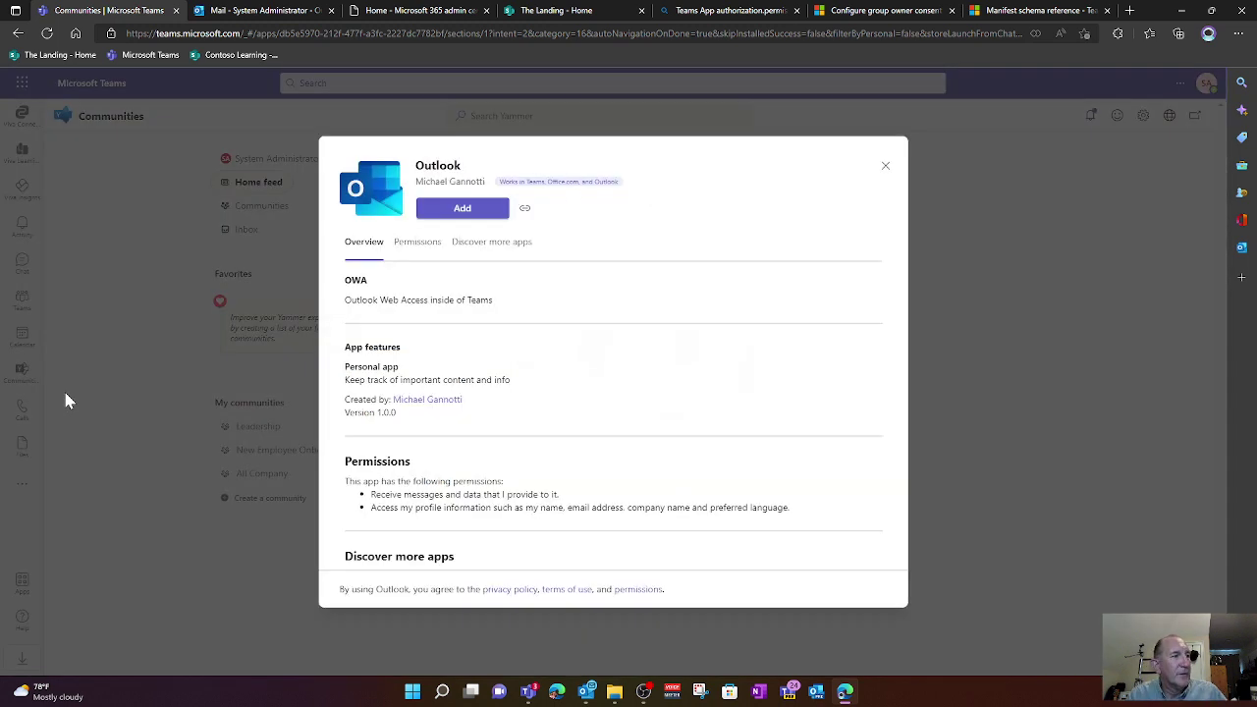
{"action": "left_click", "coordinate": [462, 209]}
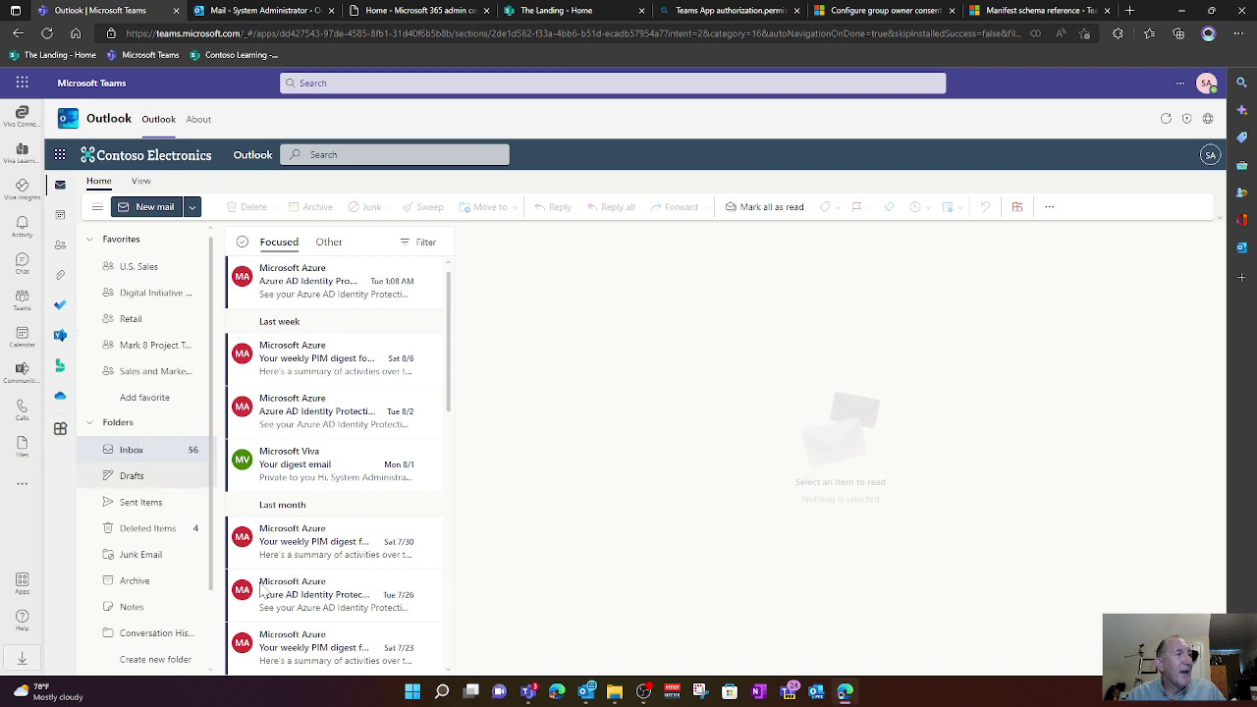
- Open Outlook from the recent apps and try to pin it to the app bar
{"action": "left_click", "coordinate": [22, 484]}
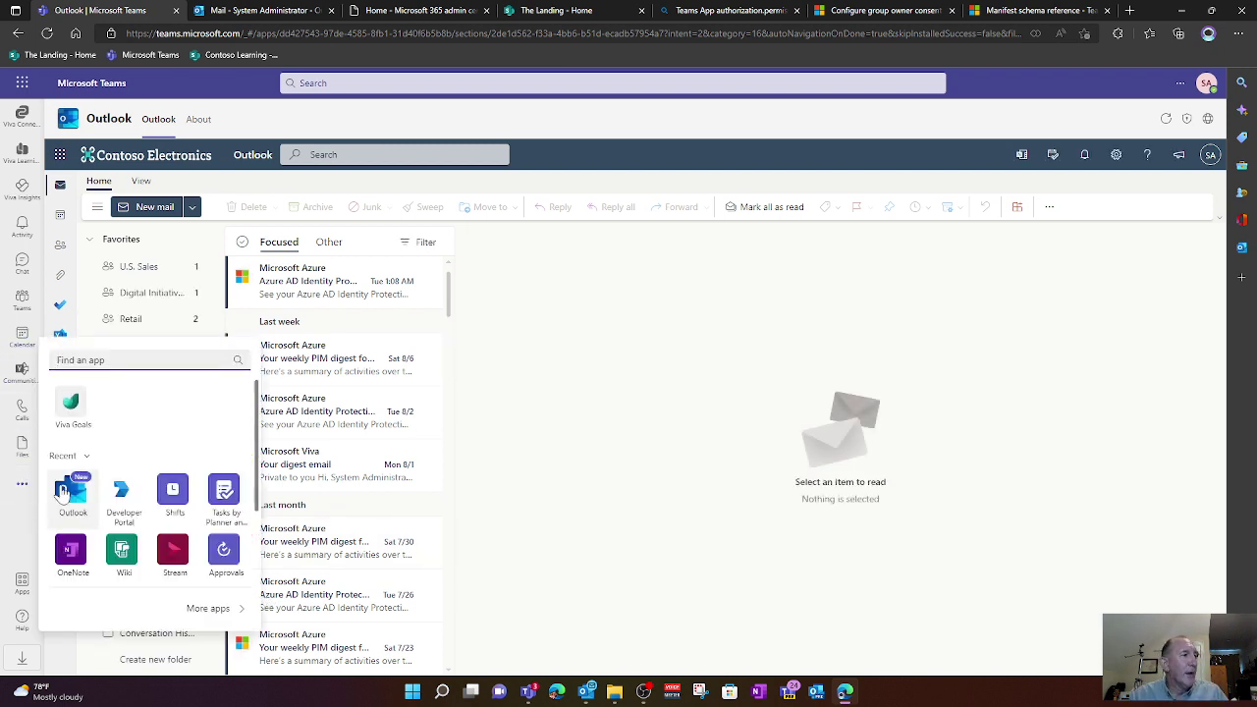
{"action": "left_click", "coordinate": [66, 494]}
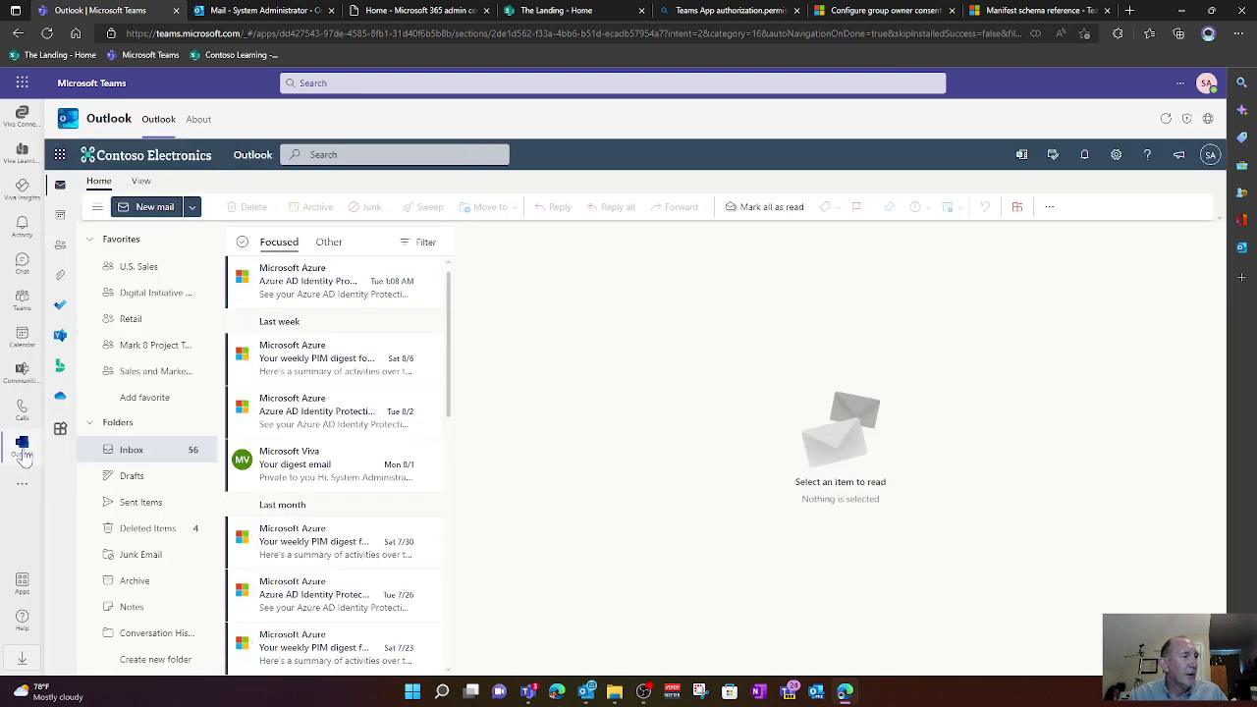
{"action": "right_click", "coordinate": [21, 450]}
{"action": "left_click", "coordinate": [64, 449]}
{"action": "left_click_drag", "start_coordinate": [21, 444], "coordinate": [18, 444]}
{"action": "left_click", "coordinate": [20, 482]}
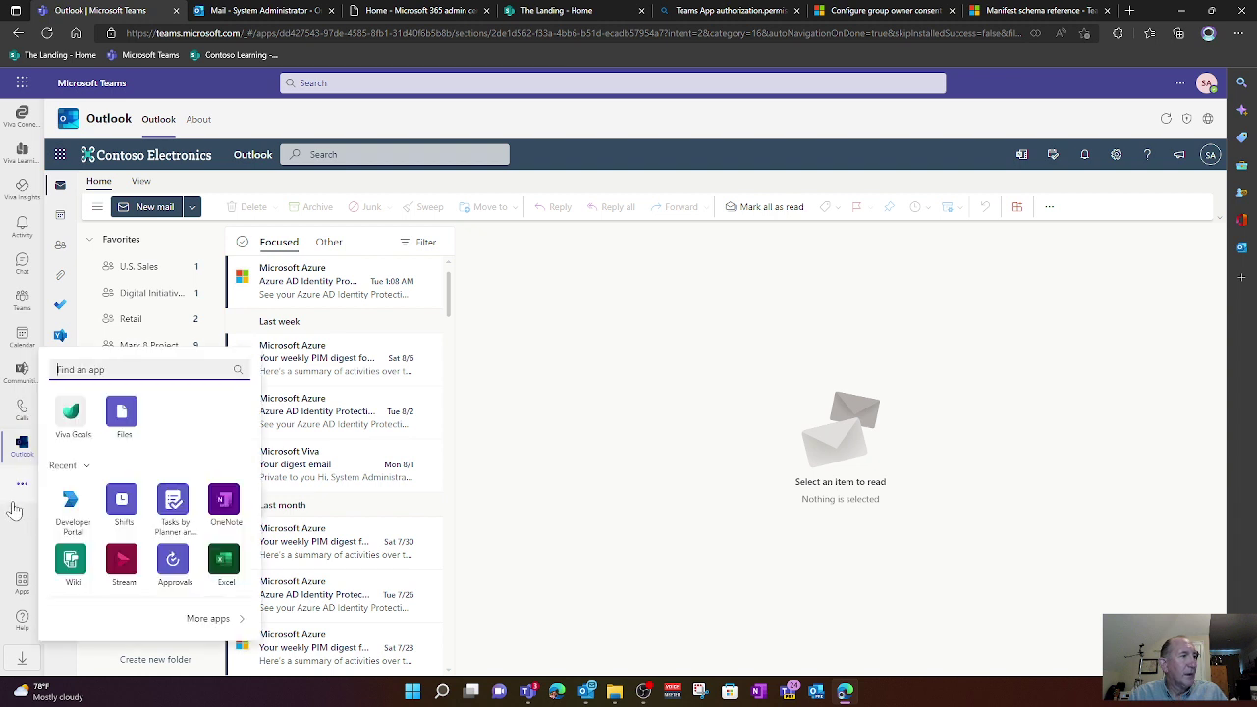
{"action": "left_click", "coordinate": [803, 144]}
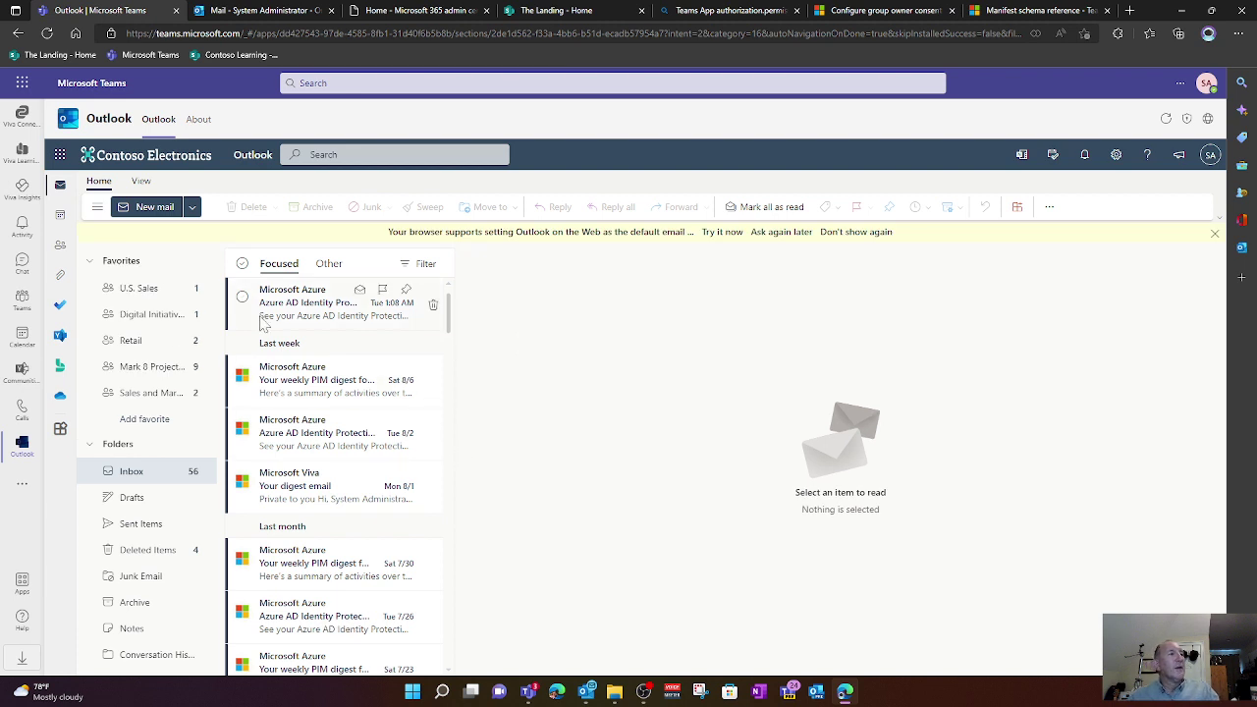
- Read the newest Azure AD Identity Protection digest email in the inbox and switch to the Teams calendar
{"action": "left_click", "coordinate": [320, 325]}
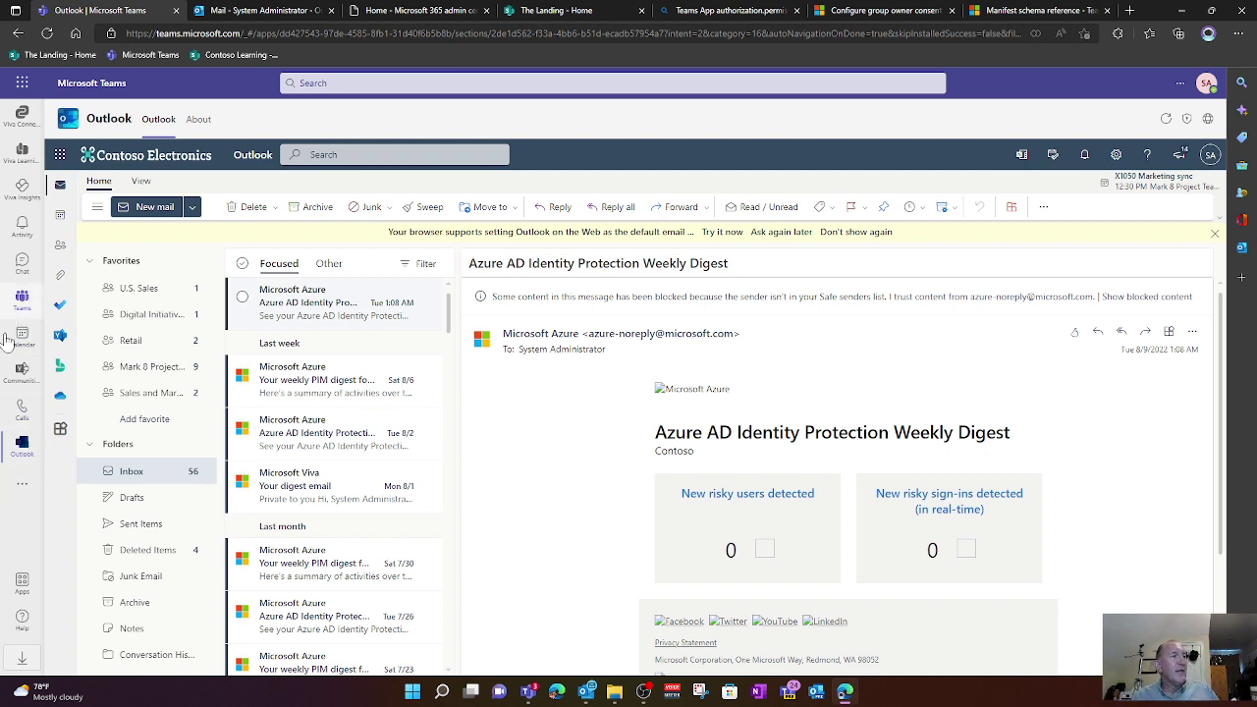
{"action": "left_click", "coordinate": [22, 337]}
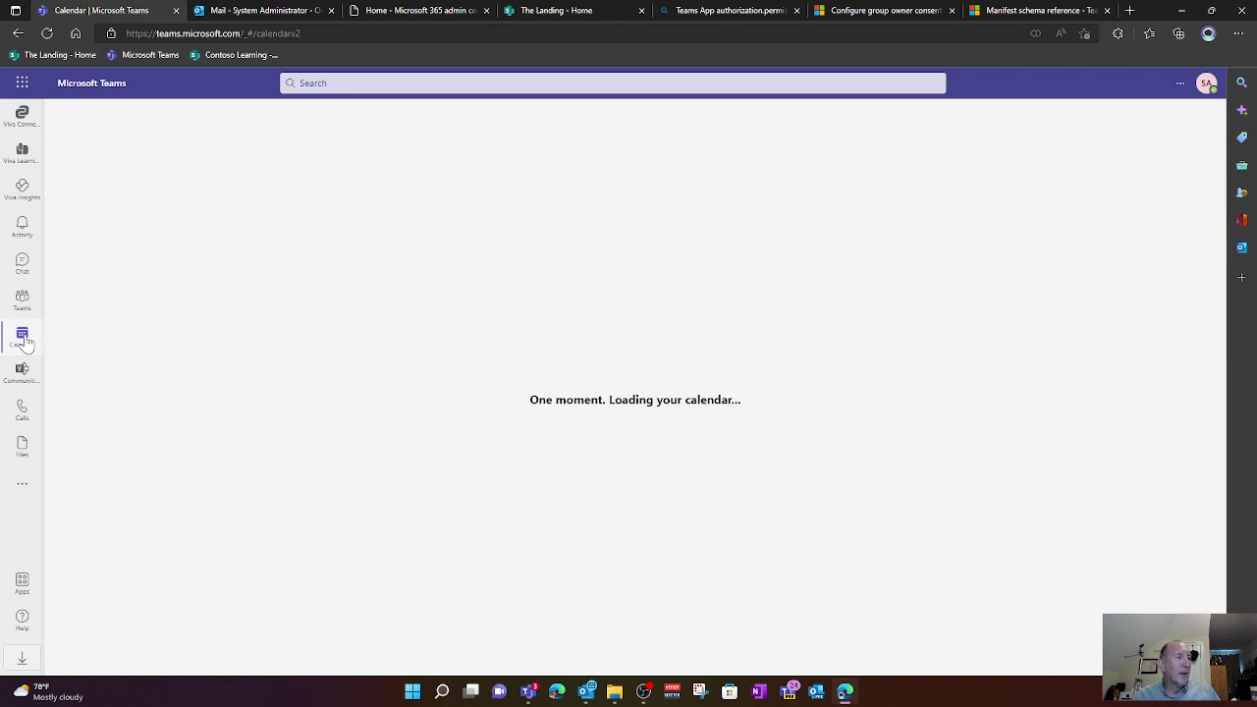
- Reopen Outlook from the additional apps and check its app bar options
{"action": "left_click", "coordinate": [22, 483]}
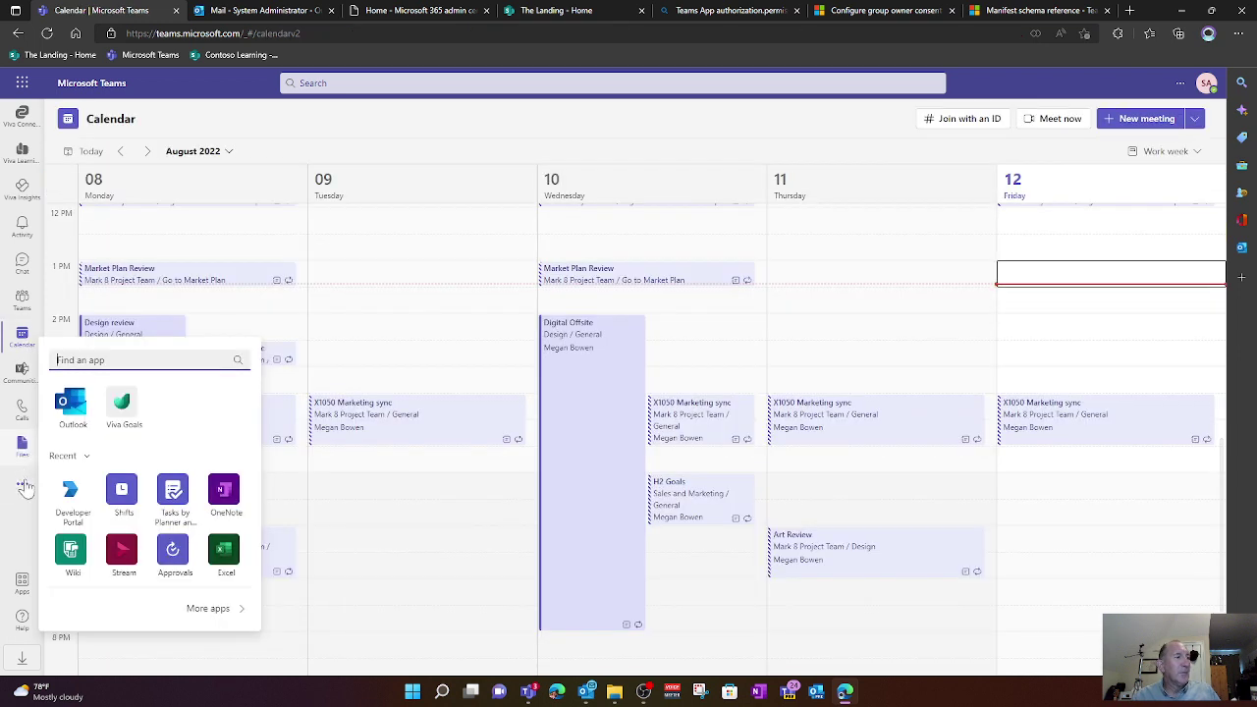
{"action": "left_click", "coordinate": [72, 414]}
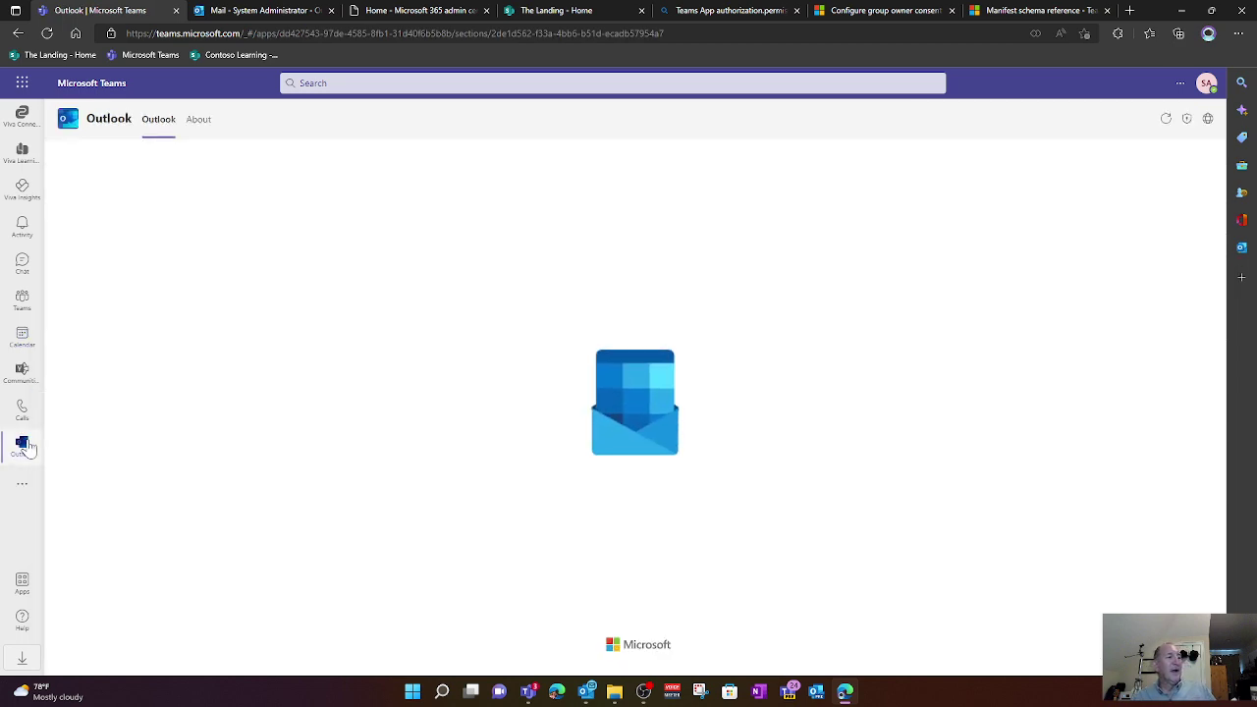
{"action": "right_click", "coordinate": [21, 442]}
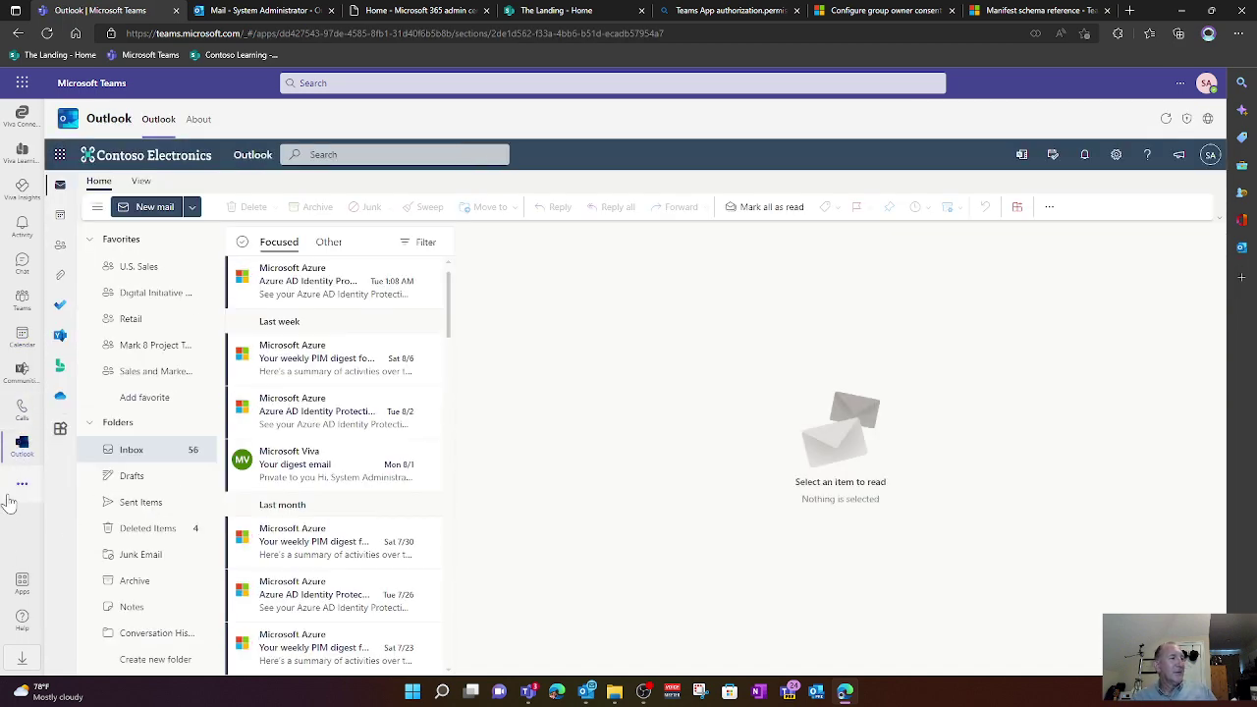
{"action": "left_click", "coordinate": [21, 483]}
{"action": "left_click", "coordinate": [653, 120]}
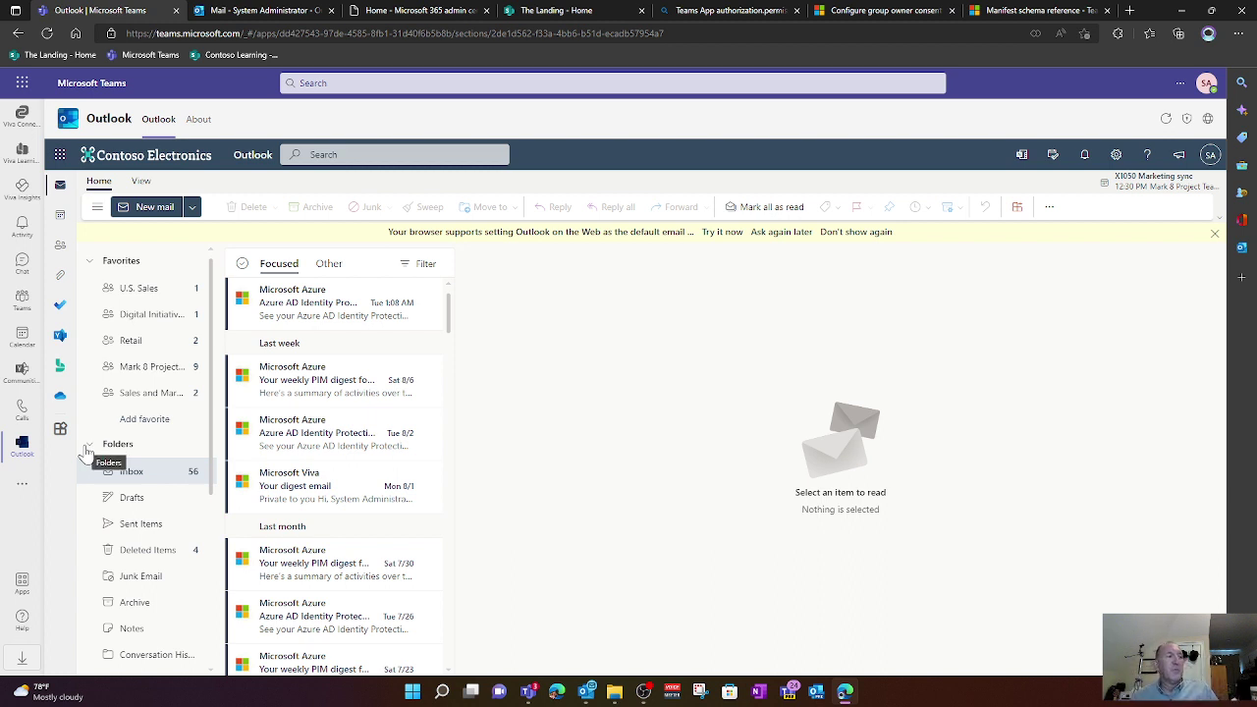
- Return to the teams view and show the Mail website tab in the Go to Market Plan channel
{"action": "left_click", "coordinate": [22, 263]}
{"action": "left_click", "coordinate": [22, 299]}
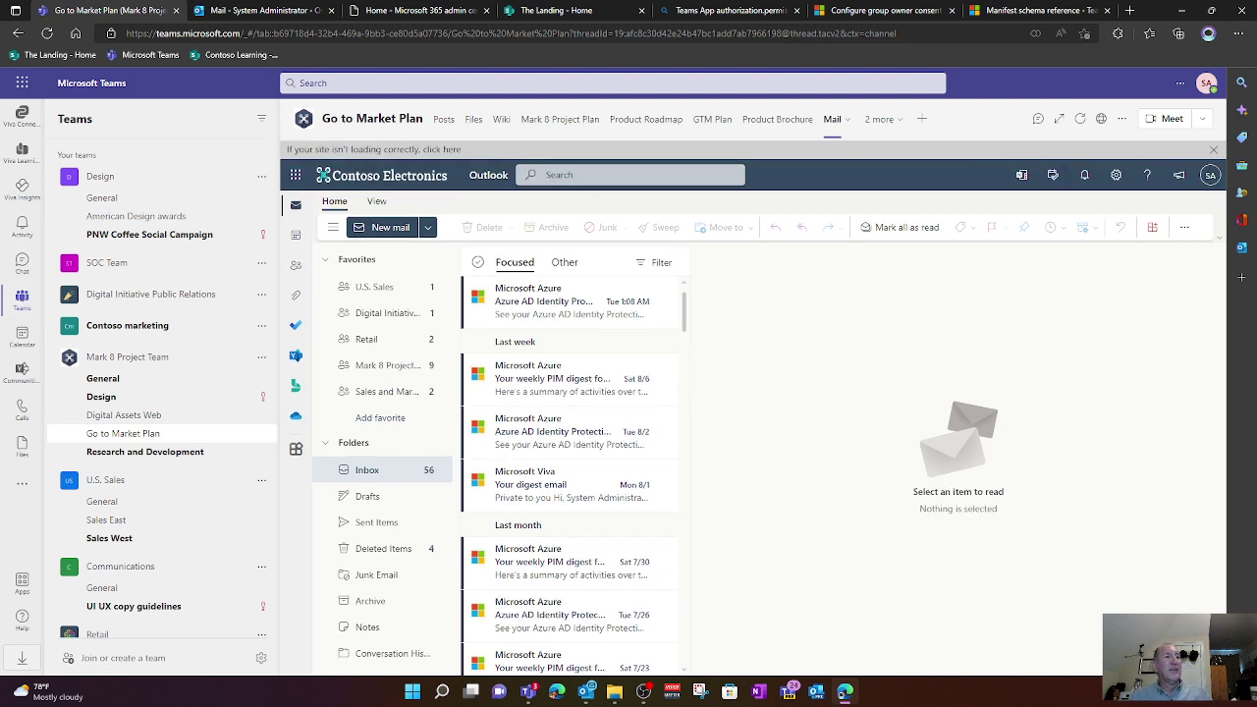
{"action": "left_click", "coordinate": [846, 120]}
{"action": "left_click", "coordinate": [847, 120]}
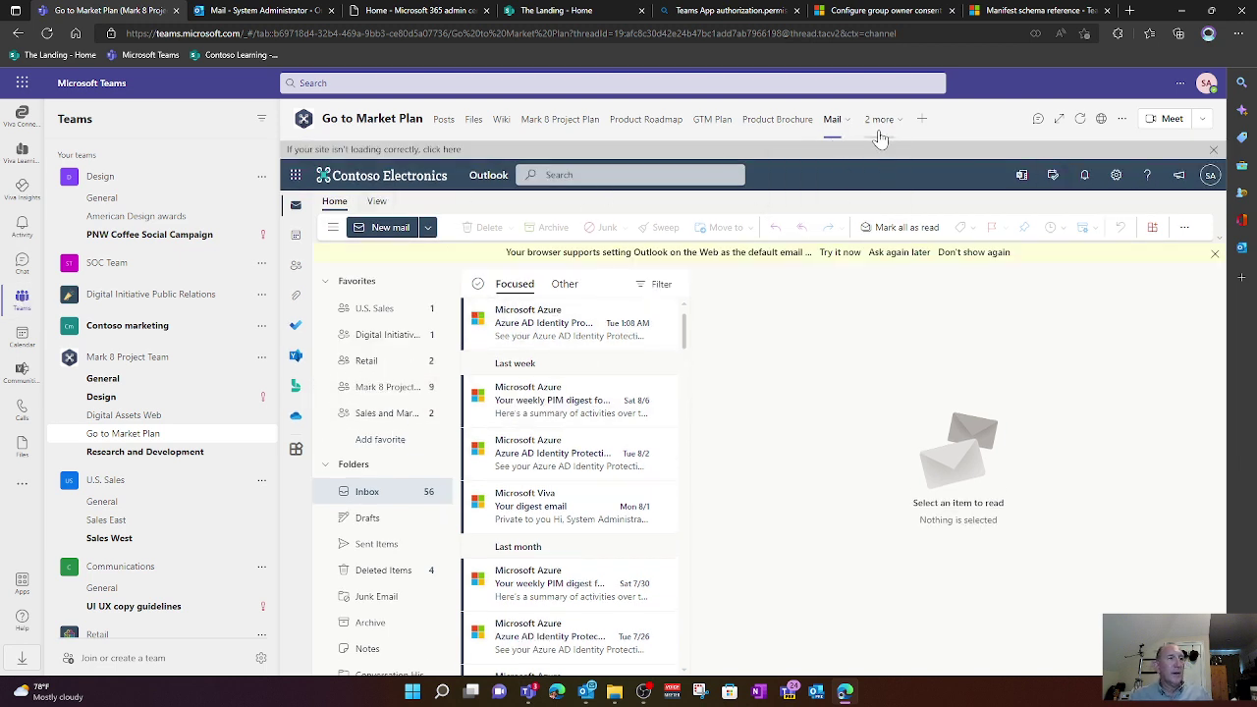
- Switch from the Mail tab to the Event Plan tab in the Go to Market Plan channel
{"action": "left_click", "coordinate": [843, 119]}
{"action": "left_click", "coordinate": [843, 120]}
{"action": "left_click", "coordinate": [843, 120]}
{"action": "left_click", "coordinate": [843, 120]}
{"action": "left_click", "coordinate": [847, 126]}
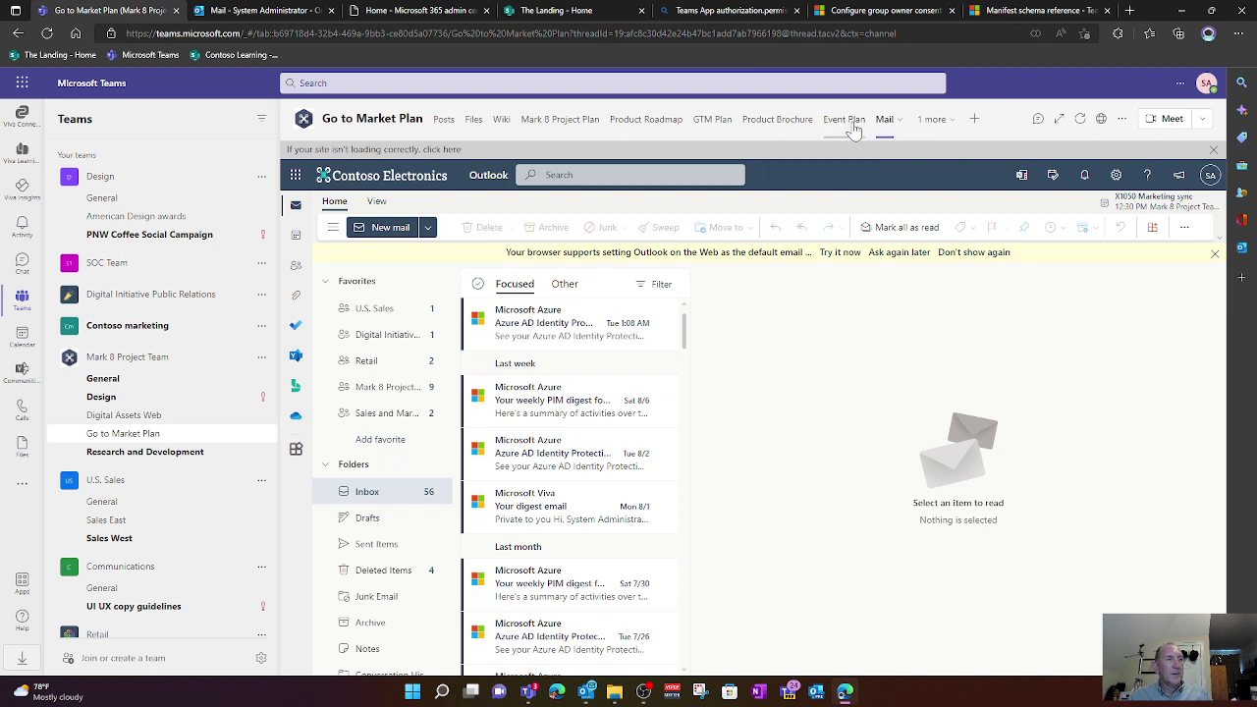
{"action": "left_click", "coordinate": [851, 121]}
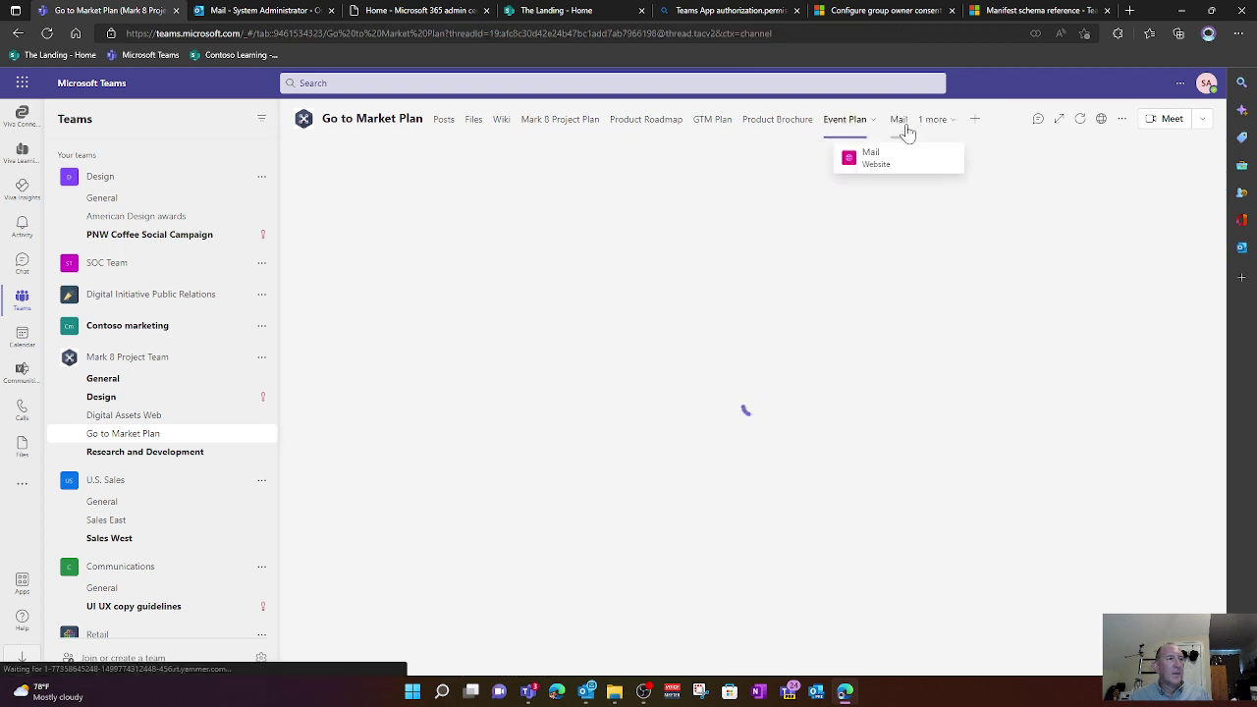
- Switch back to the Mail website tab in the Go to Market Plan channel and view the inbox there
{"action": "left_click", "coordinate": [904, 128]}
{"action": "left_click", "coordinate": [899, 122]}
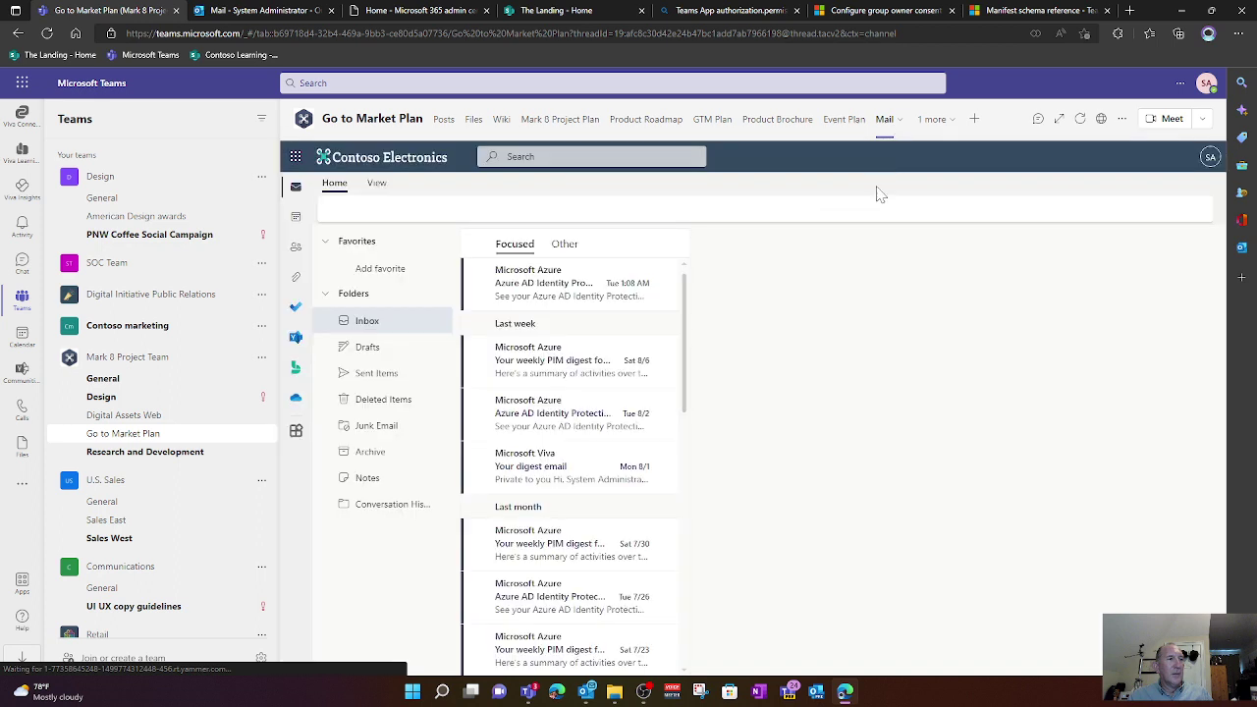
{"action": "left_click", "coordinate": [897, 122]}
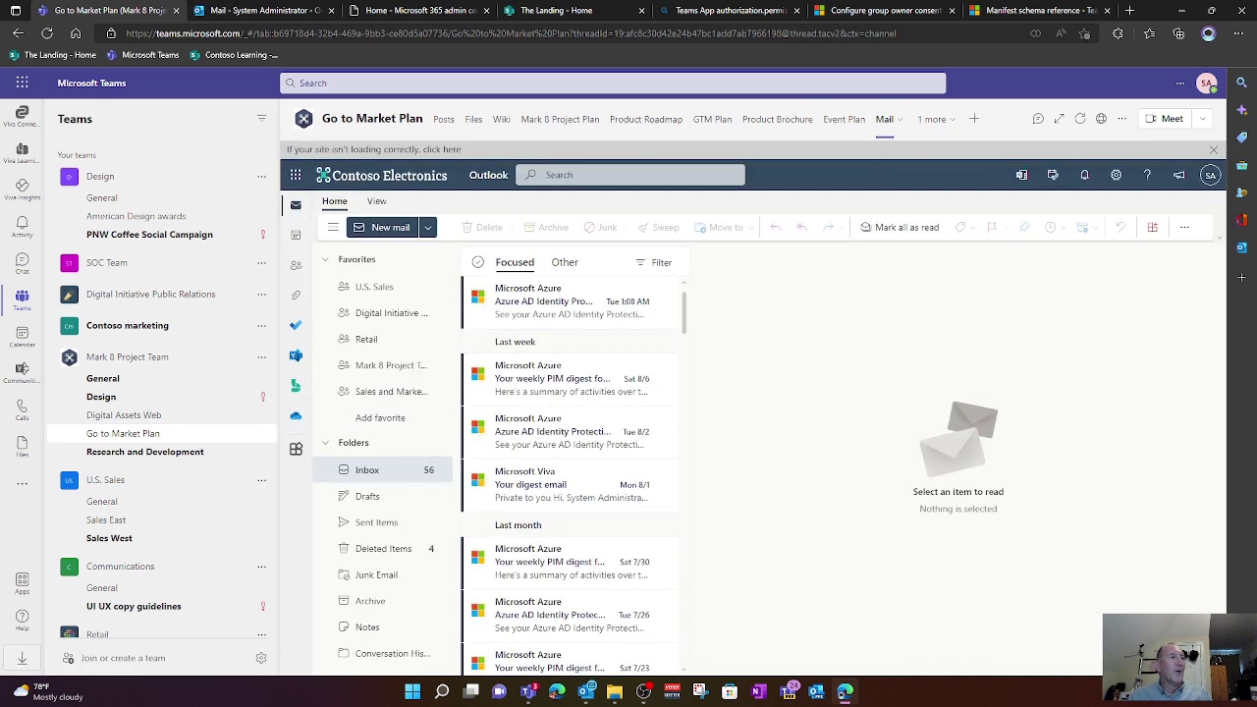
- Start adding a Website tab to the Digital Assets Web channel and name it Outlook
{"action": "left_click", "coordinate": [108, 415]}
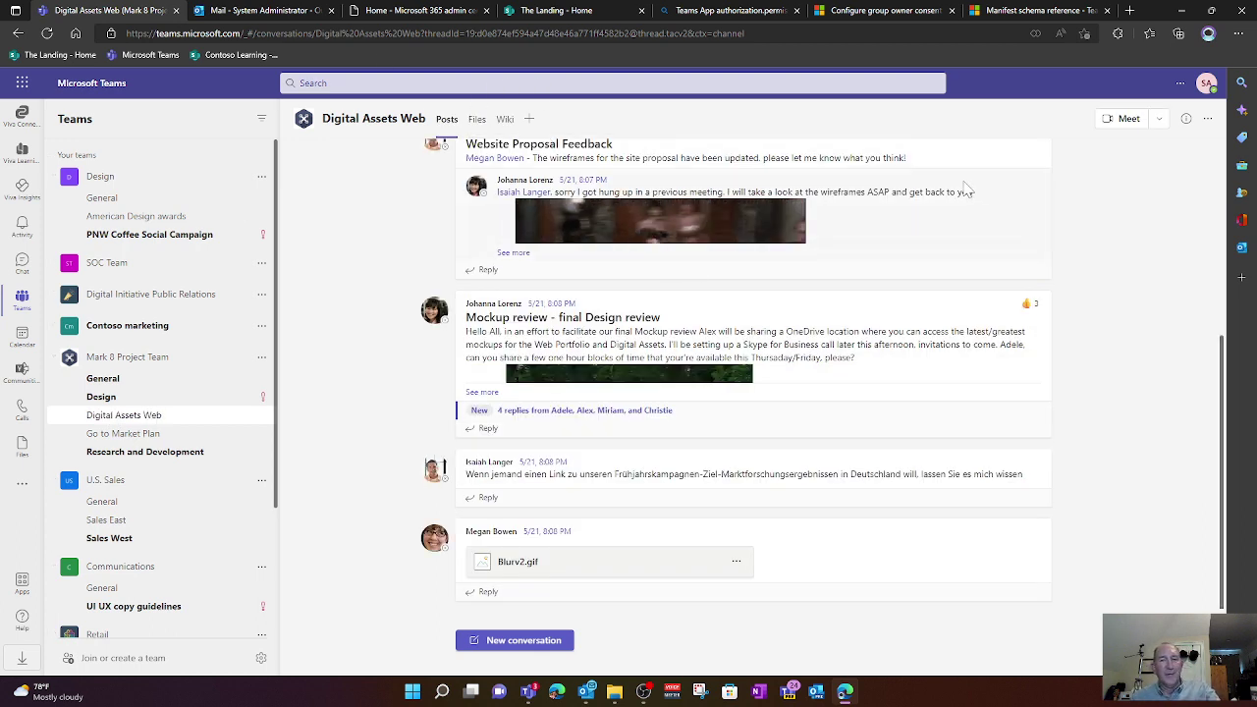
{"action": "left_click", "coordinate": [529, 120]}
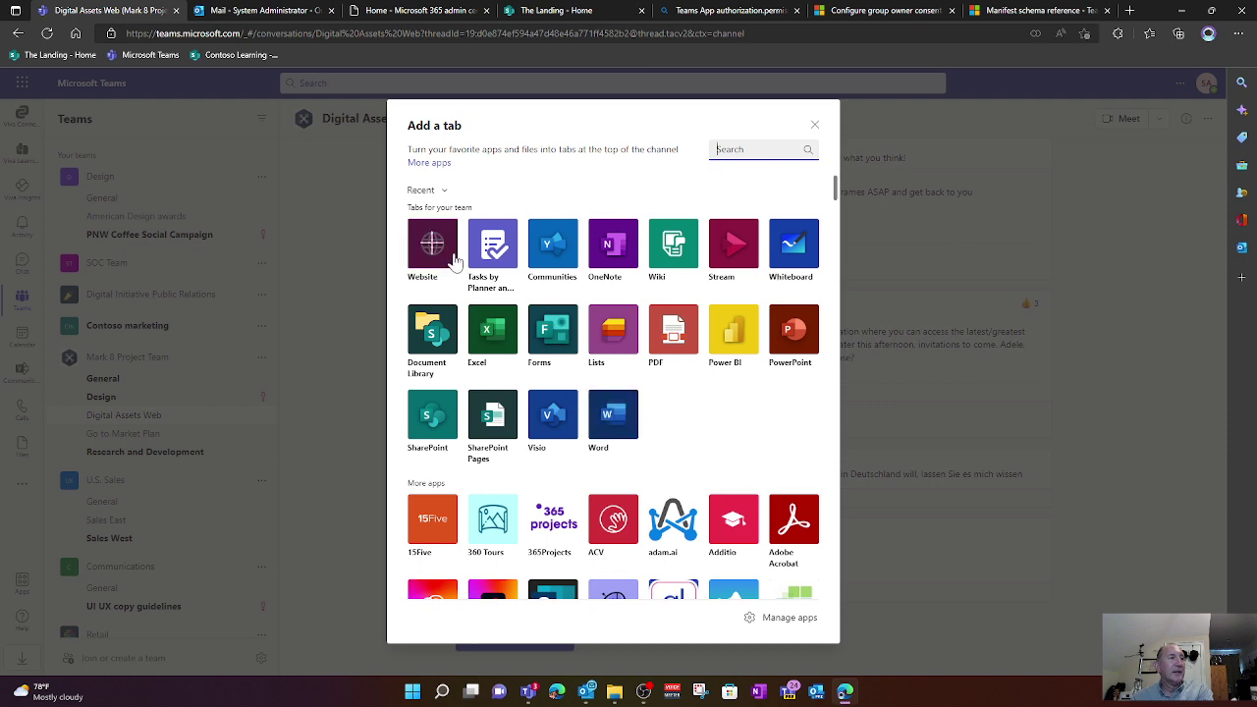
{"action": "left_click", "coordinate": [452, 256]}
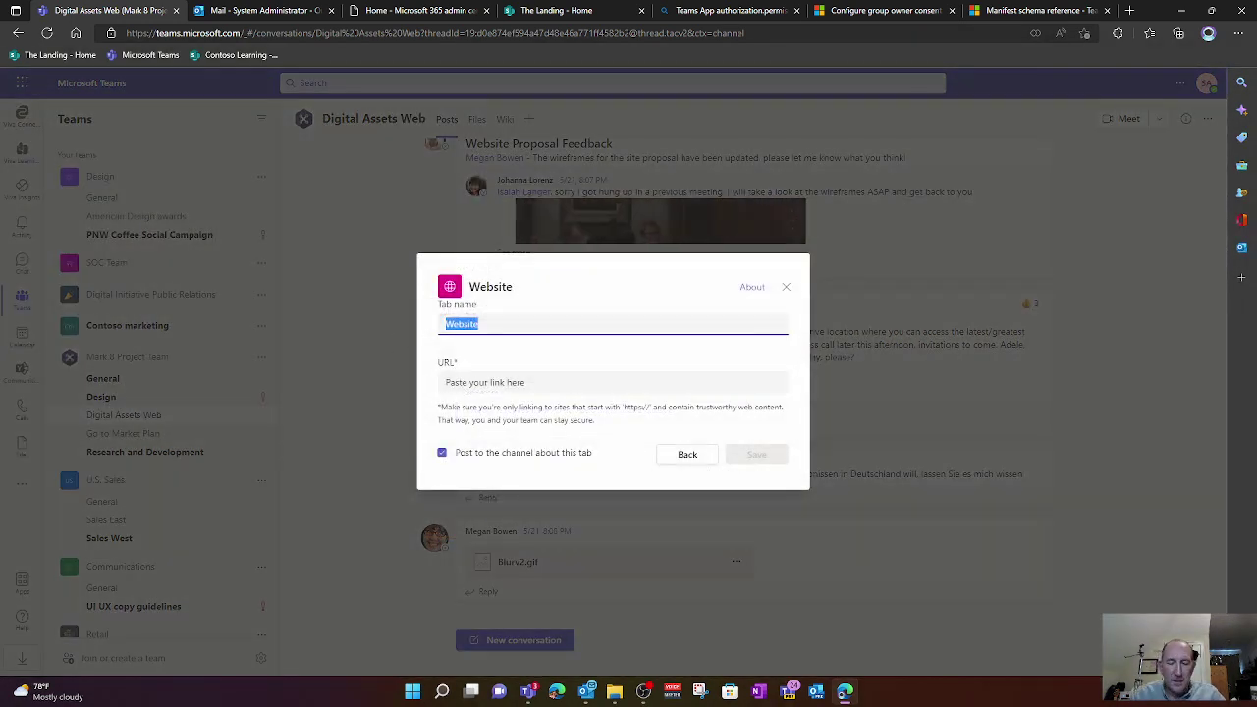
{"action": "type", "text": "Outlook"}
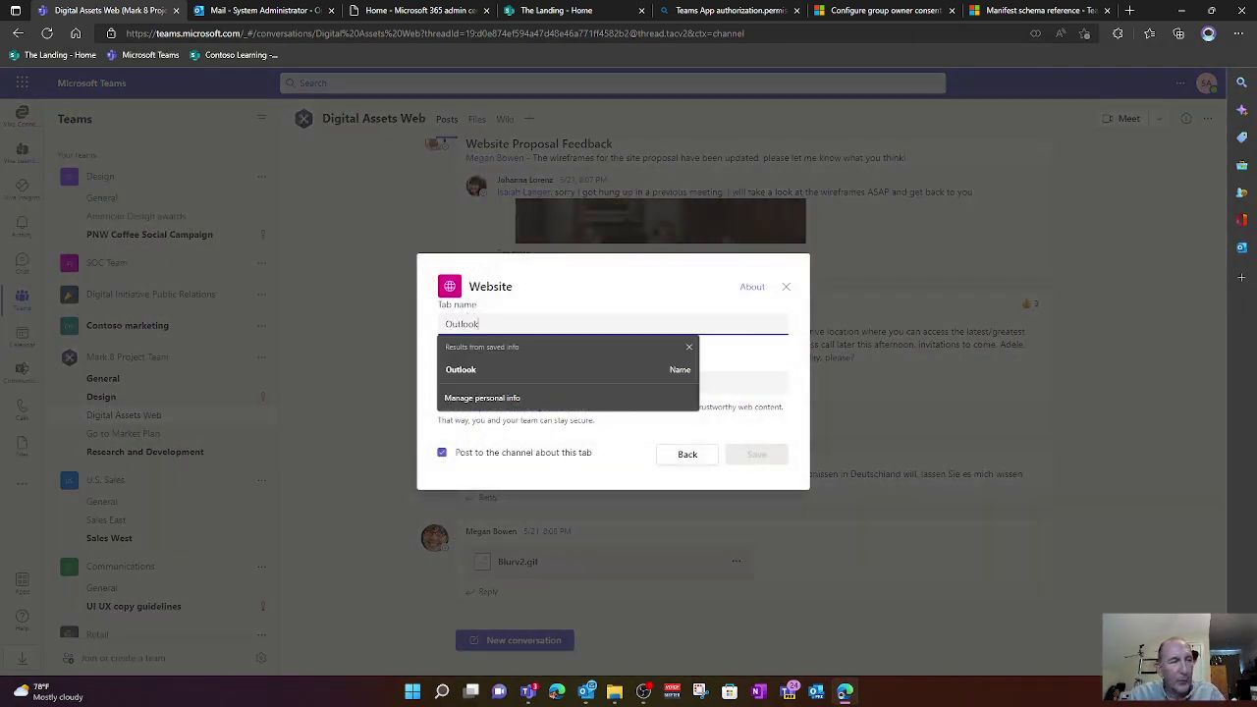
{"action": "left_click", "coordinate": [514, 373]}
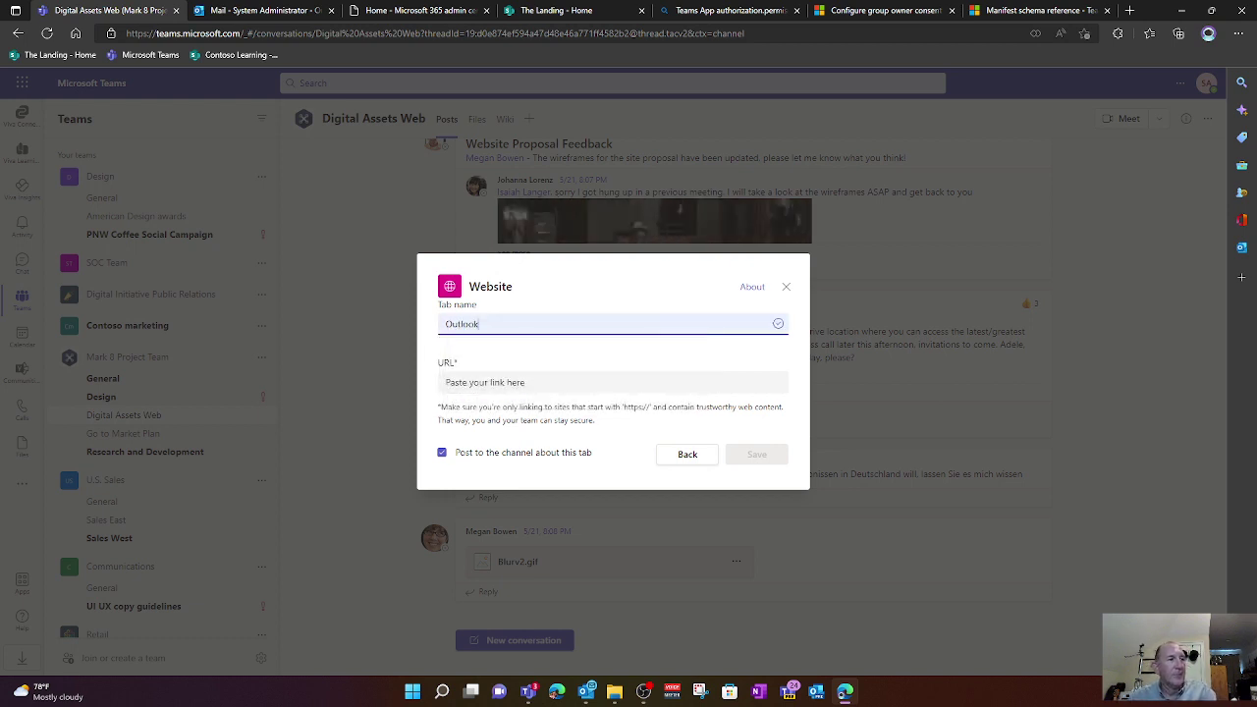
{"action": "left_click", "coordinate": [255, 11]}
{"action": "left_click", "coordinate": [231, 40]}
{"action": "right_click", "coordinate": [228, 39]}
{"action": "left_click", "coordinate": [262, 181]}
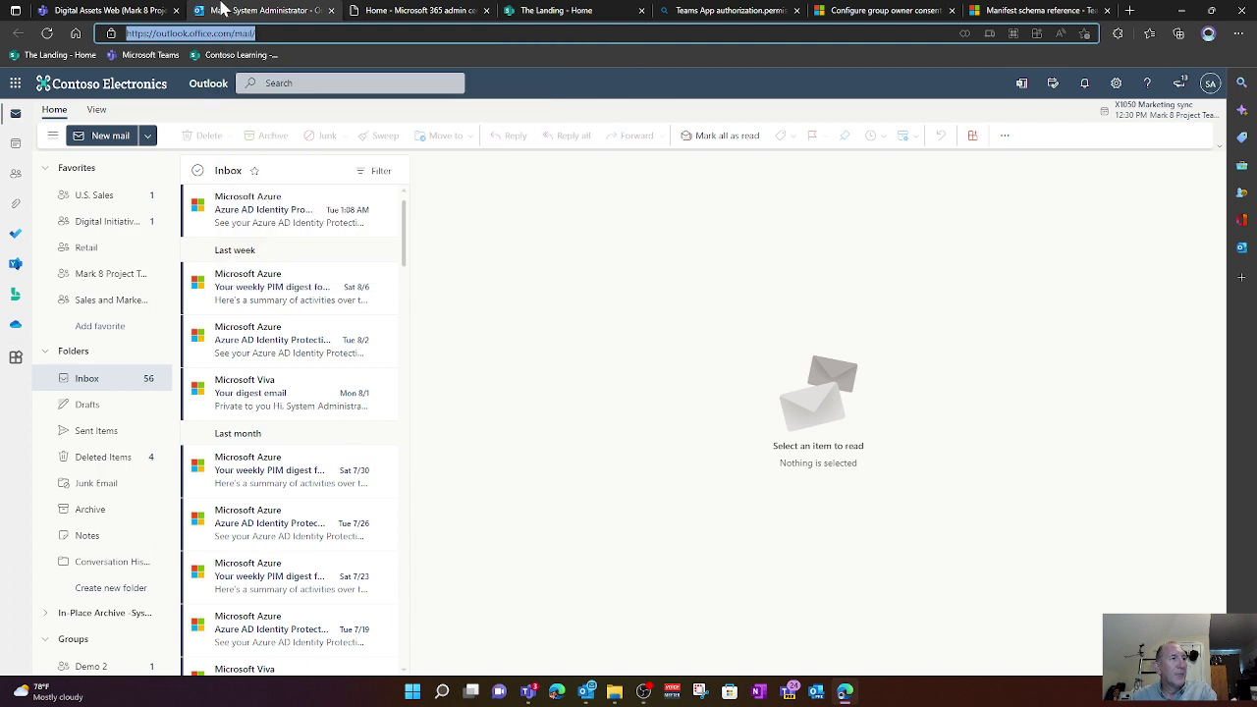
{"action": "left_click", "coordinate": [150, 12]}
{"action": "left_click", "coordinate": [521, 375]}
{"action": "key", "text": "ctrl+v"}
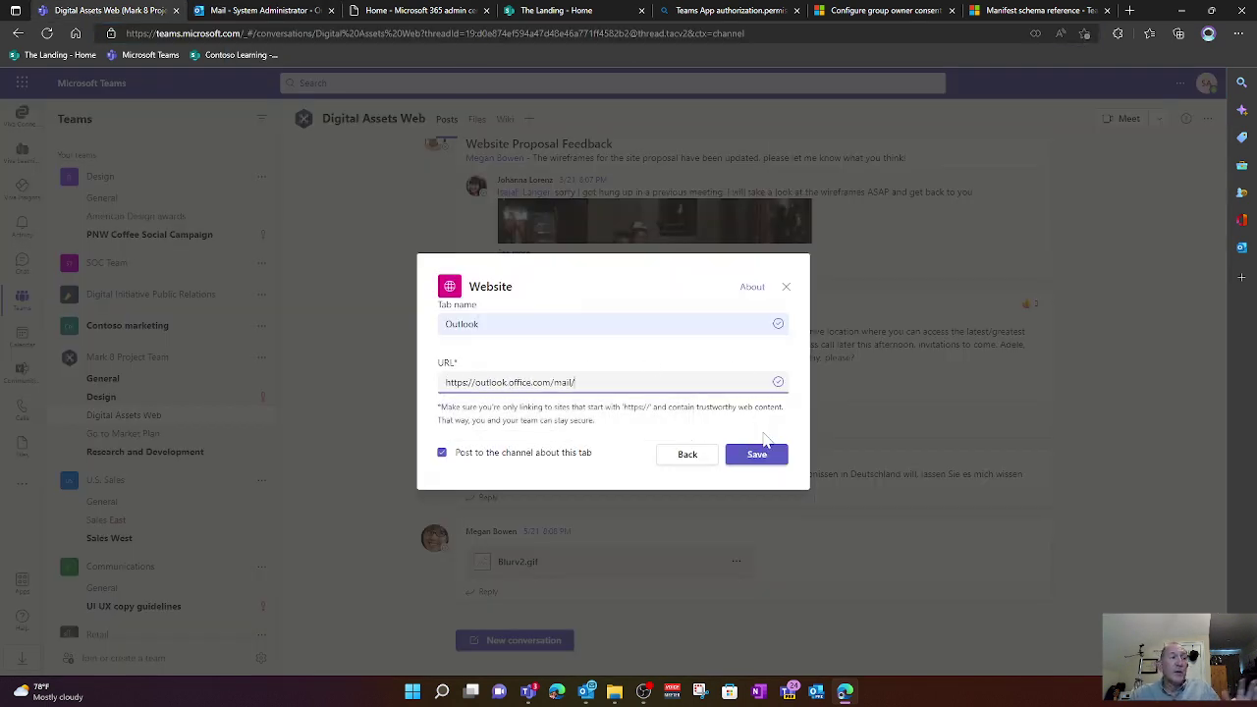
{"action": "left_click", "coordinate": [516, 458]}
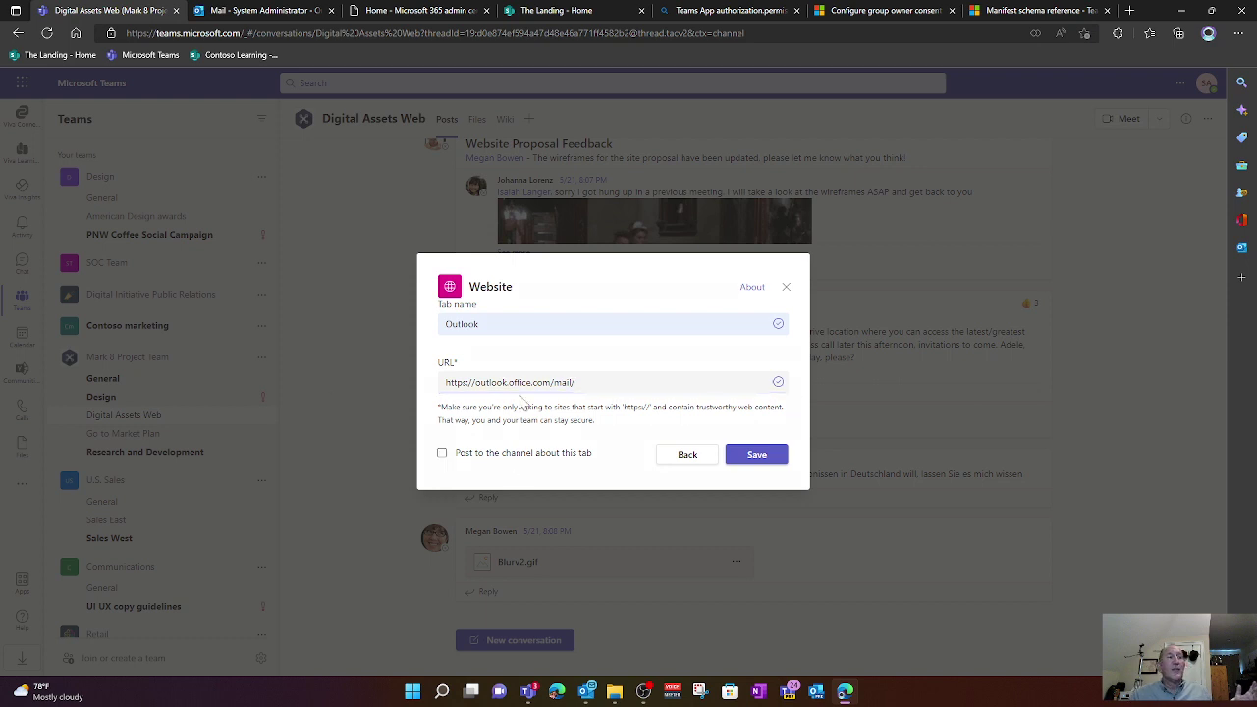
{"action": "left_click", "coordinate": [771, 463]}
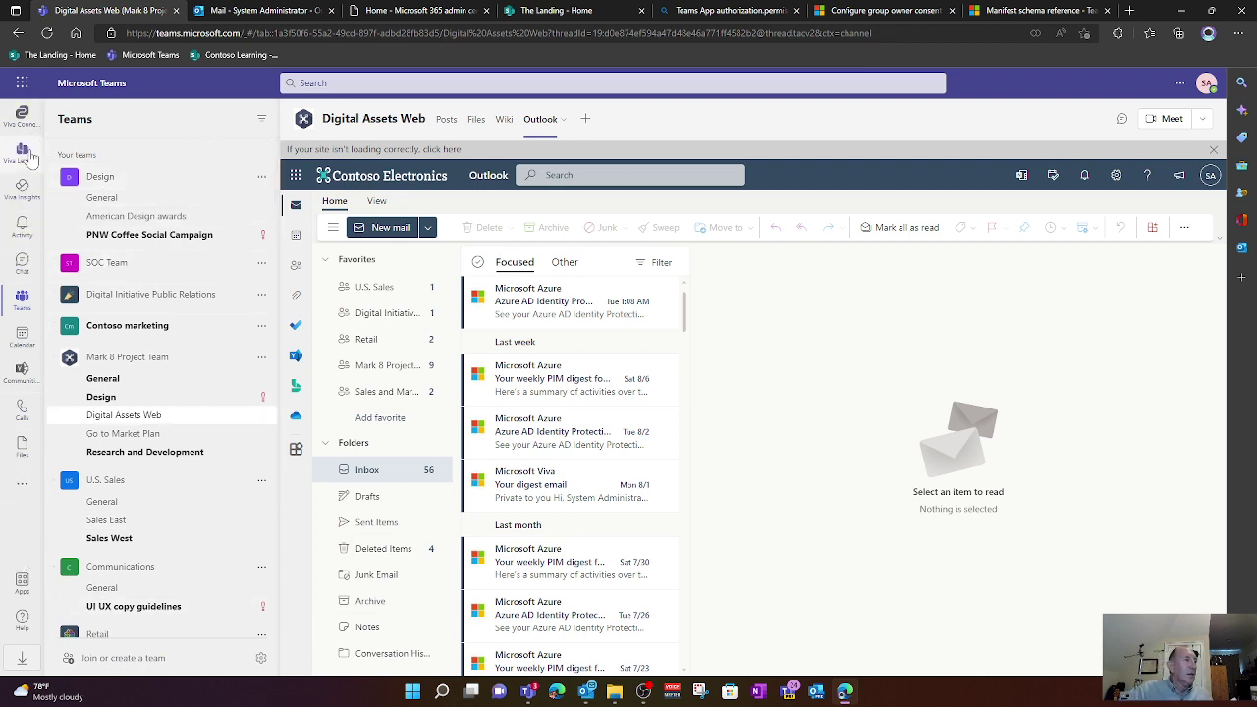
- Read several inbox digest emails in the new Outlook channel tab and dismiss the default email handler notice
{"action": "mouse_move", "coordinate": [41, 694]}
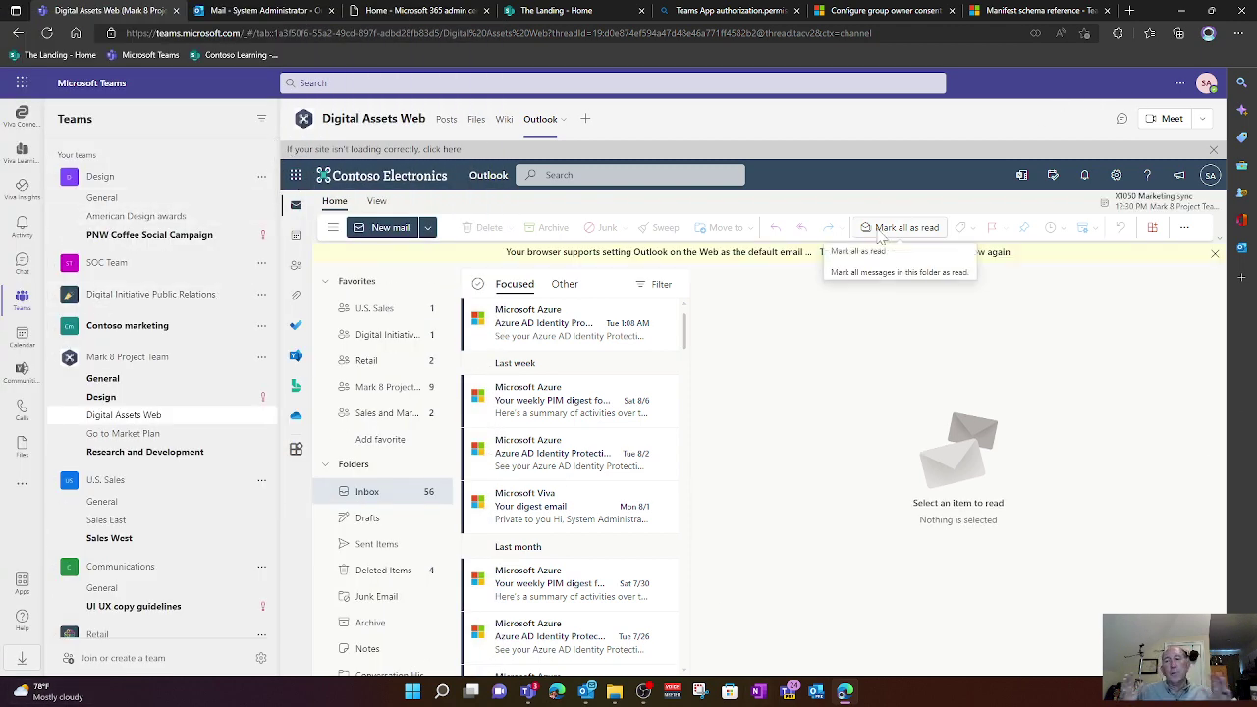
{"action": "left_click", "coordinate": [531, 333]}
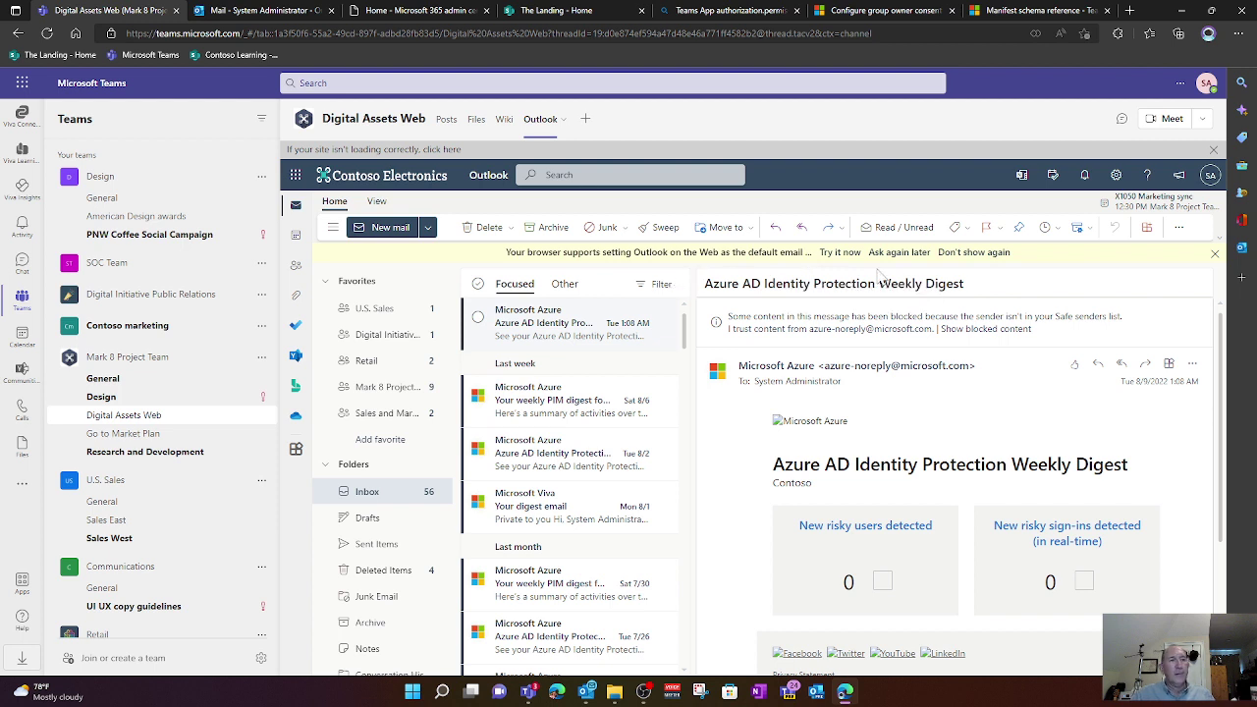
{"action": "left_click", "coordinate": [1215, 252]}
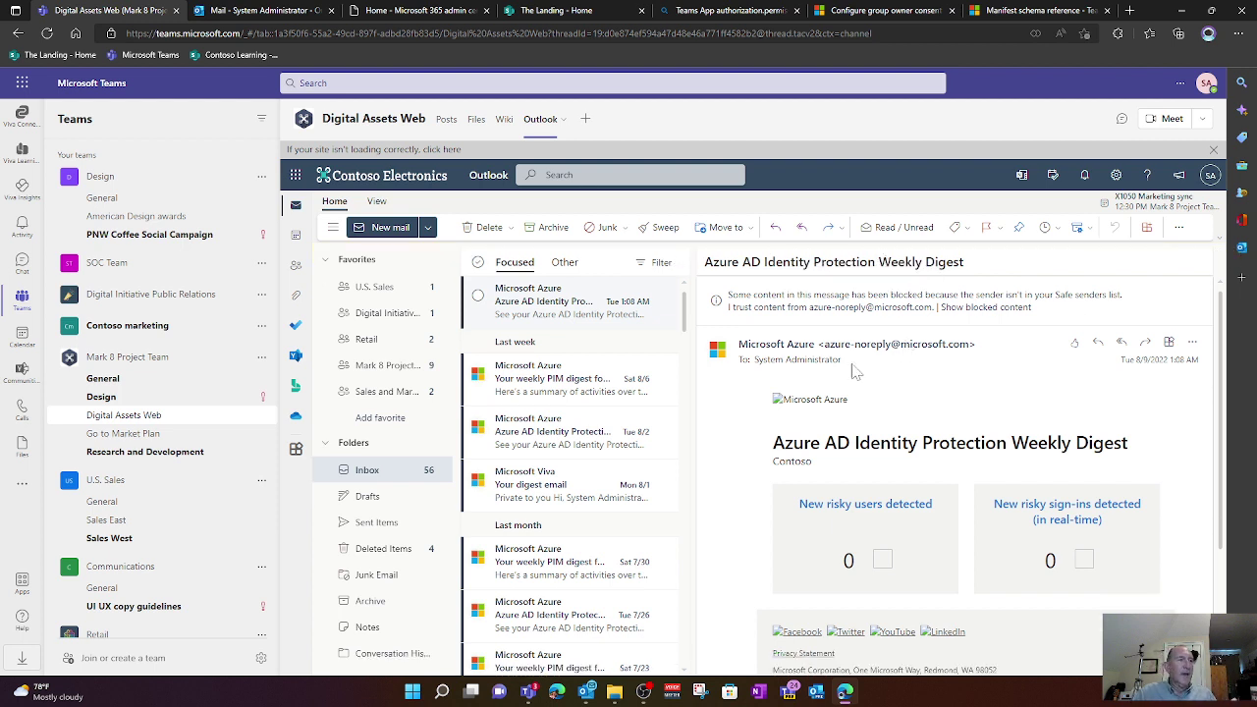
{"action": "left_click", "coordinate": [540, 393]}
{"action": "left_click", "coordinate": [546, 433]}
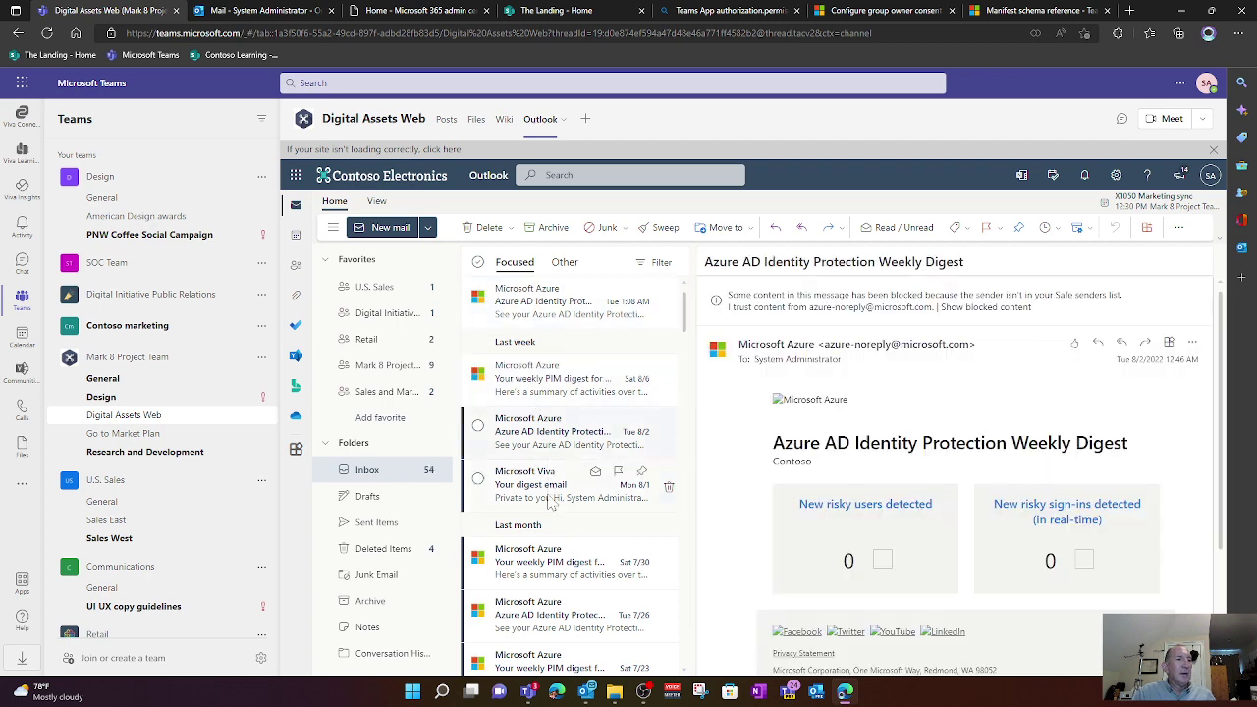
- Start a new blank email in the Outlook tab and check its file attachment options
{"action": "left_click", "coordinate": [389, 228]}
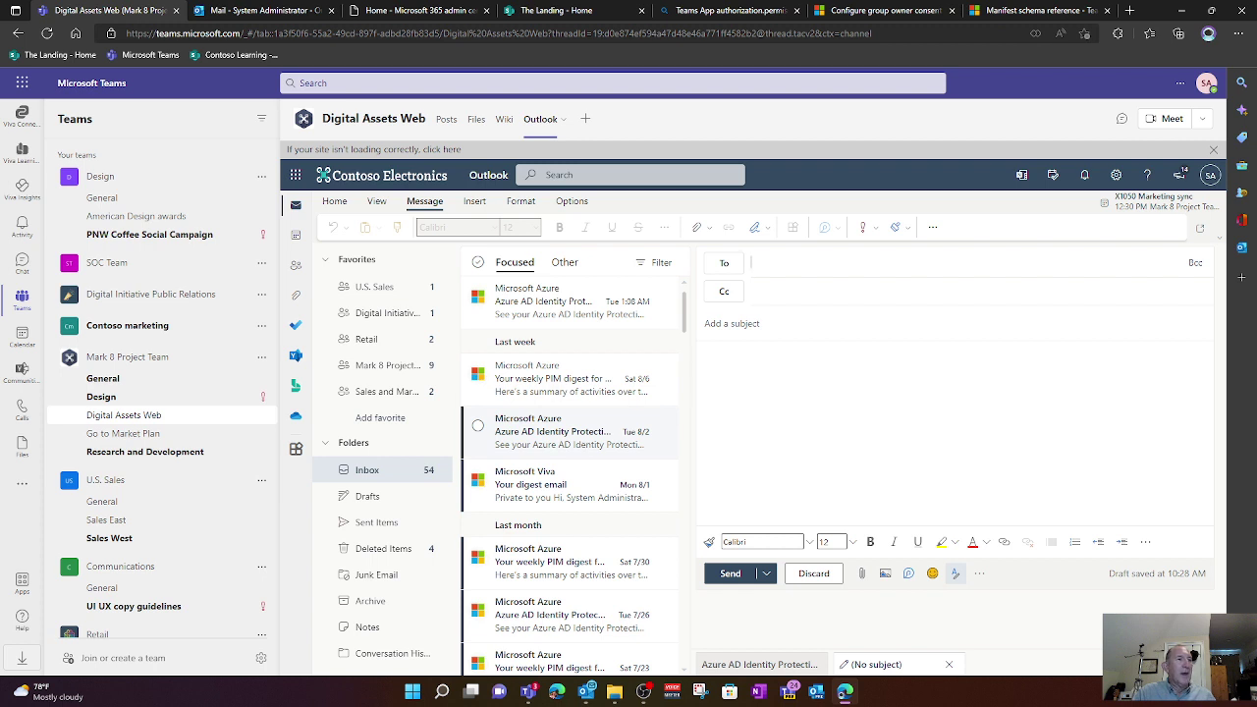
{"action": "left_click", "coordinate": [707, 229]}
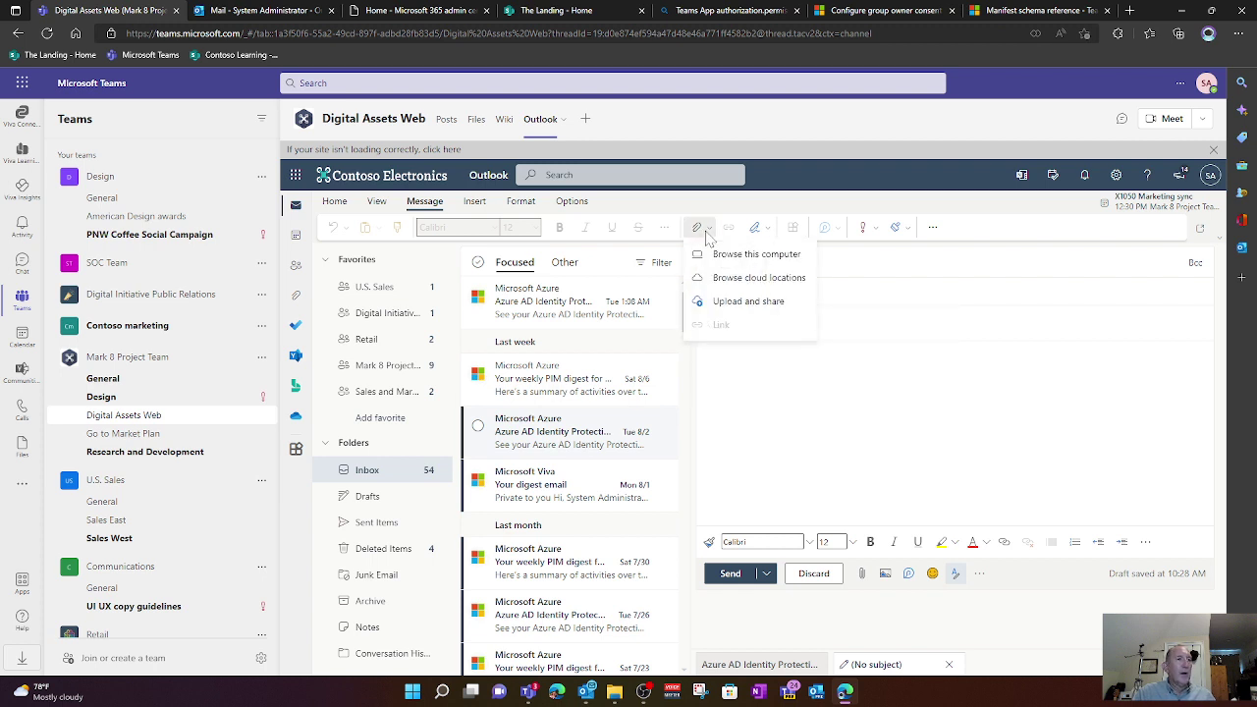
{"action": "left_click", "coordinate": [1035, 317]}
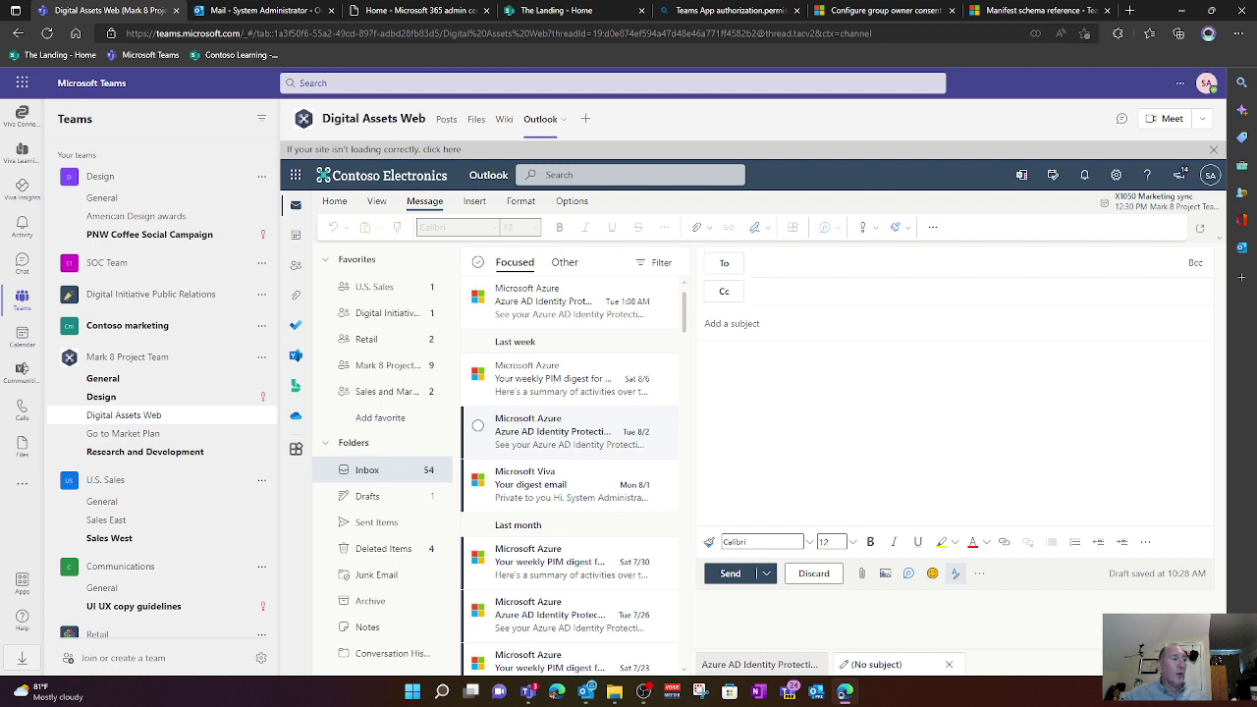
- Show the additional apps available in Teams
{"action": "left_click", "coordinate": [22, 485]}
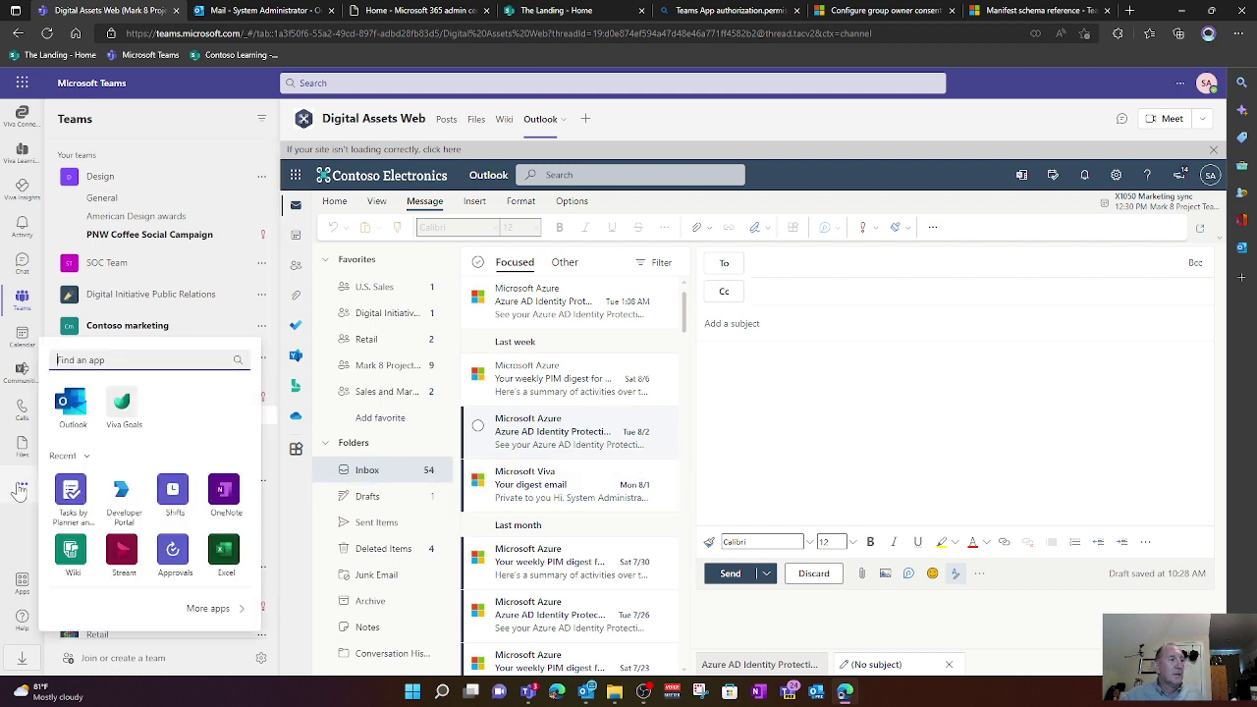